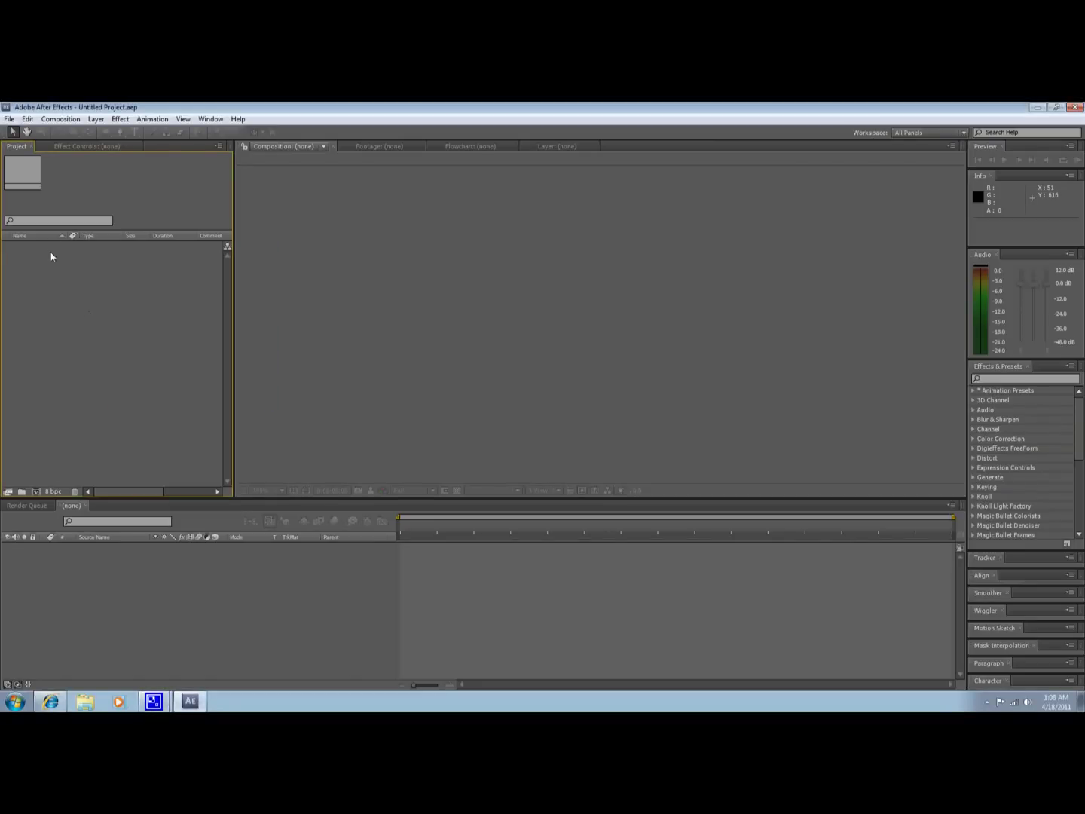
Create Comp 1 with the HDV/HDTV 720 29.97 preset (1280×720) and a 40-second duration.
right_click(37, 290)
left_click(81, 301)
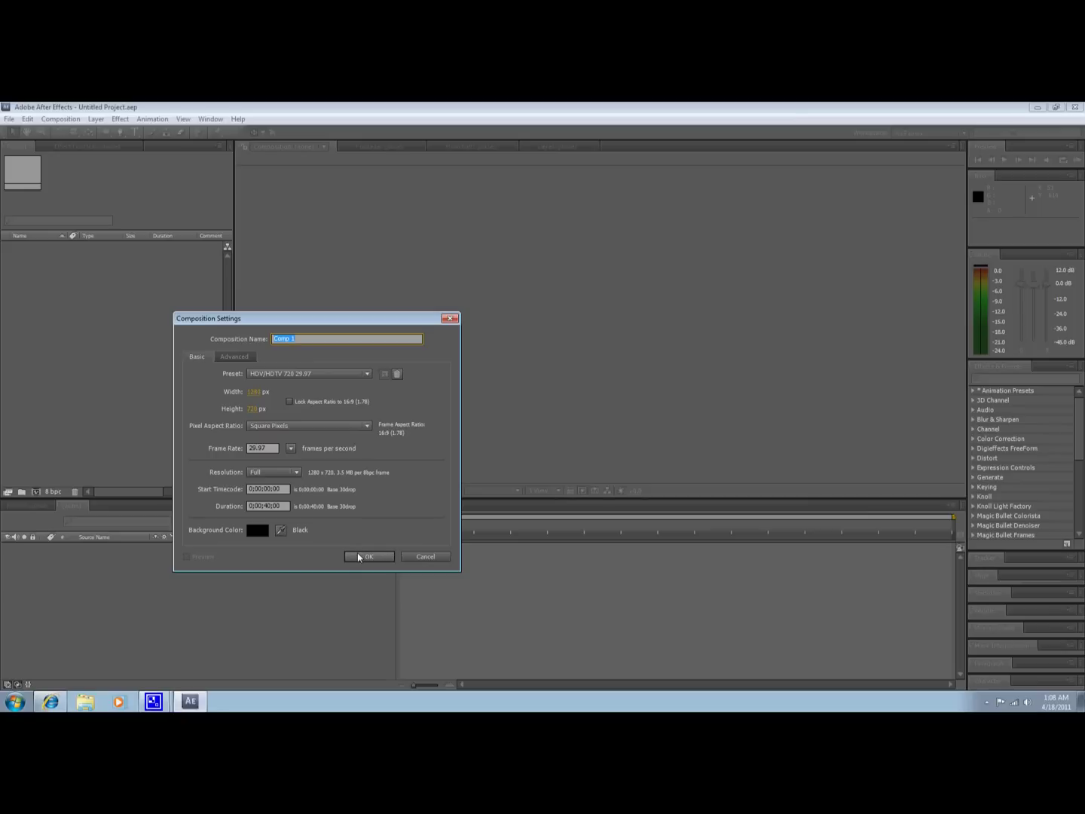
left_click(359, 557)
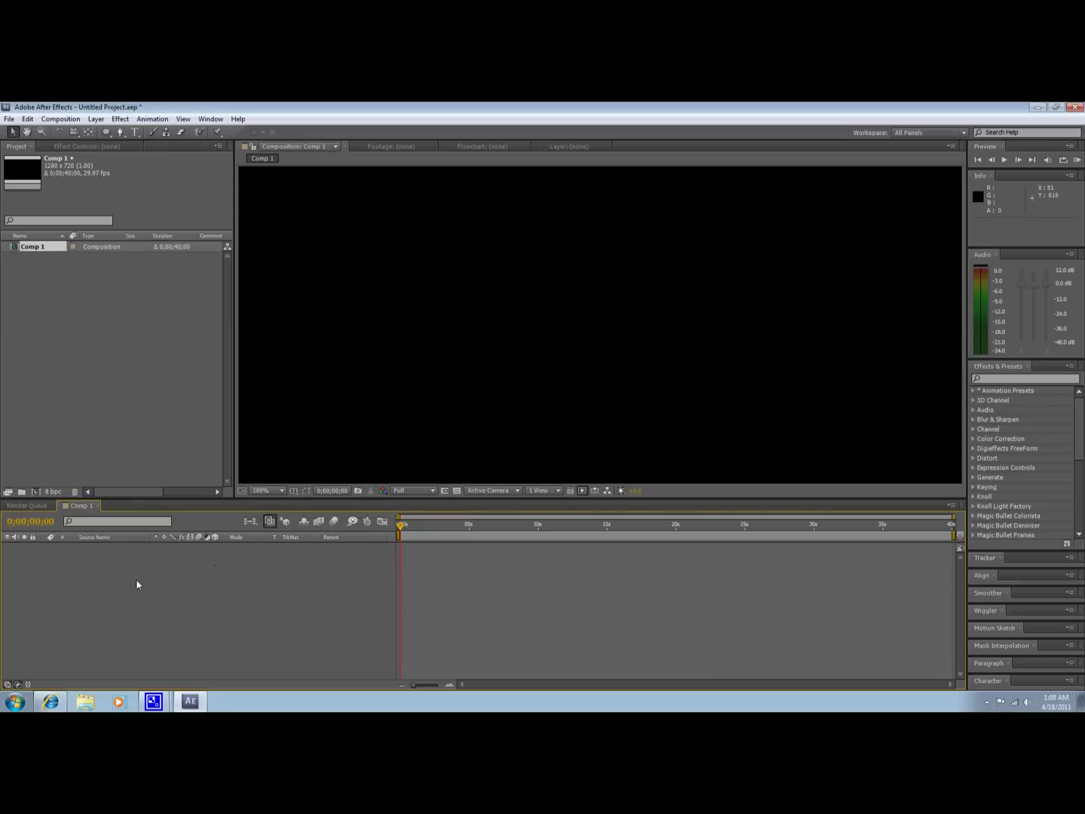
Add a full-frame solid layer, Dark Red Solid 1, to Comp 1.
right_click(137, 584)
mouse_move(217, 475)
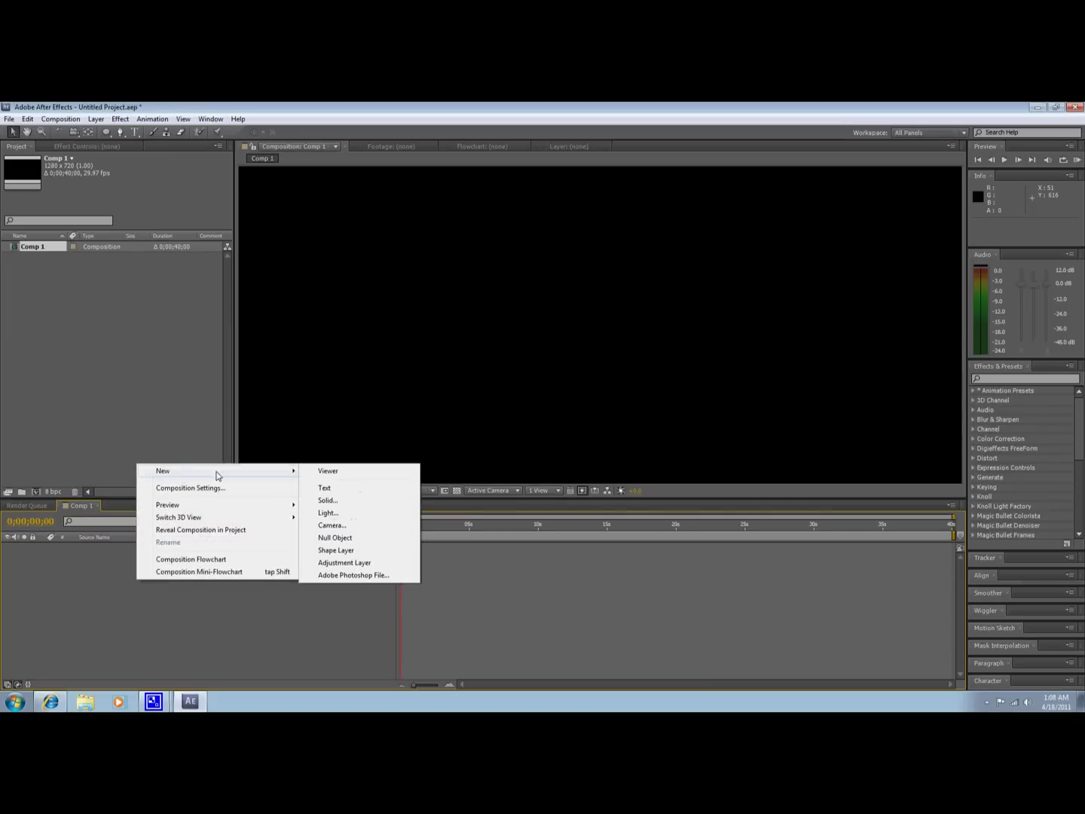
left_click(337, 500)
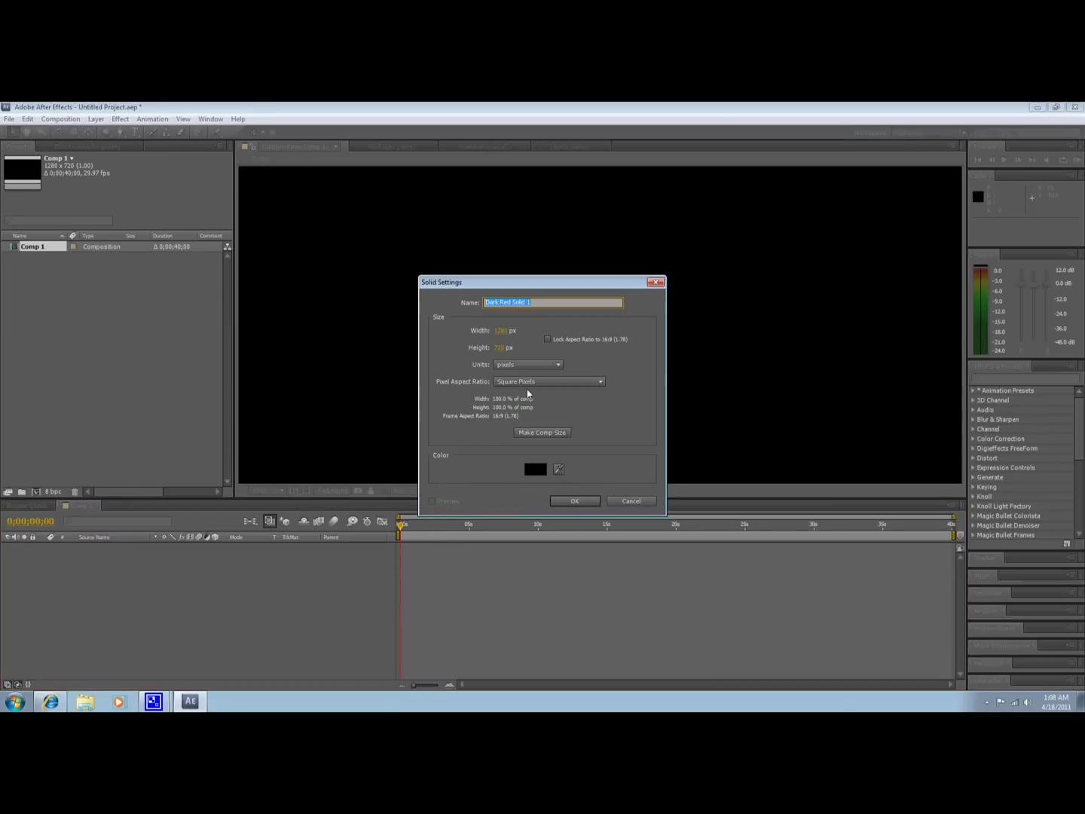
left_click(574, 501)
Apply Fractal Noise with higher contrast, lower brightness and reduced scale for tiny stars.
left_click(121, 119)
mouse_move(151, 427)
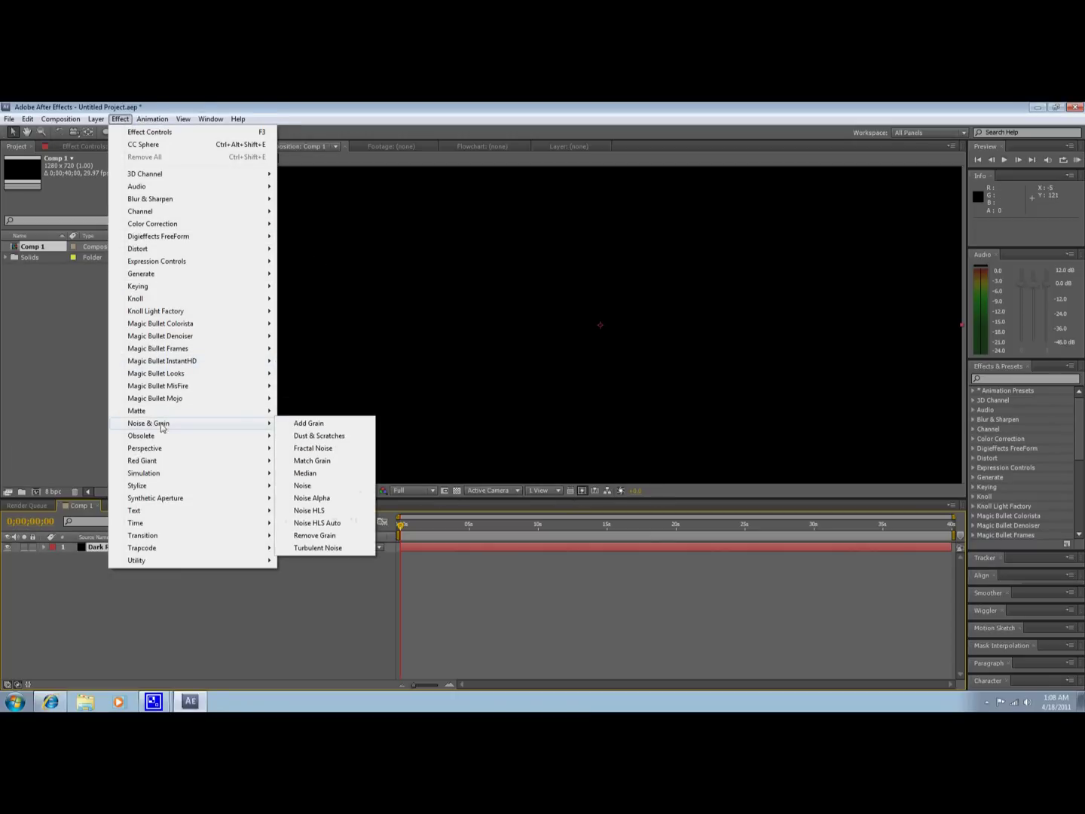
left_click(320, 451)
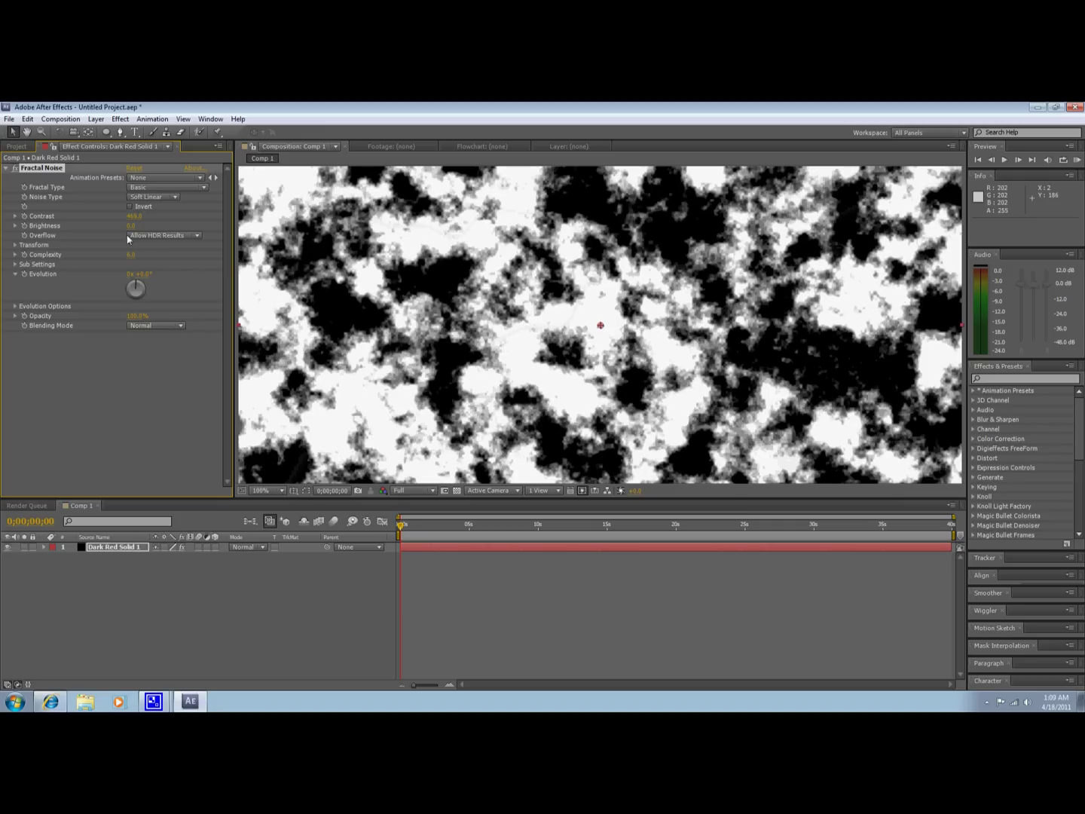
left_click_drag(133, 227, 29, 235)
left_click(15, 244)
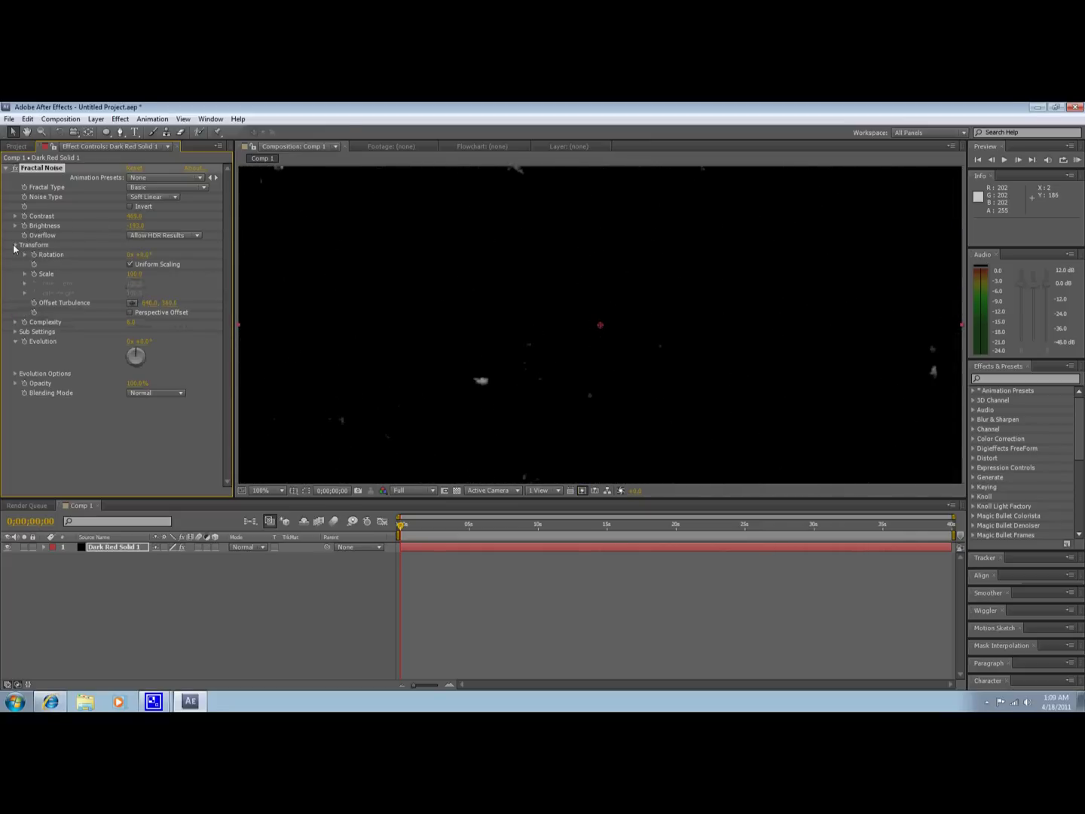
left_click_drag(136, 272, 81, 278)
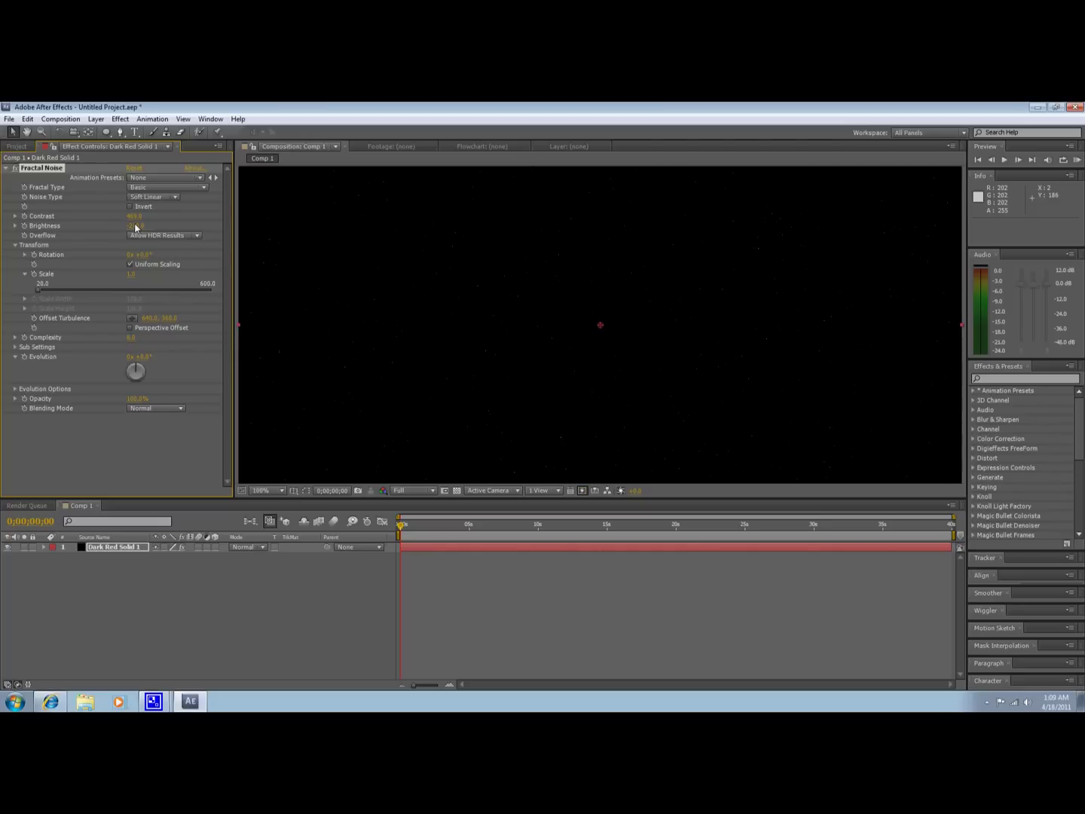
left_click(5, 172)
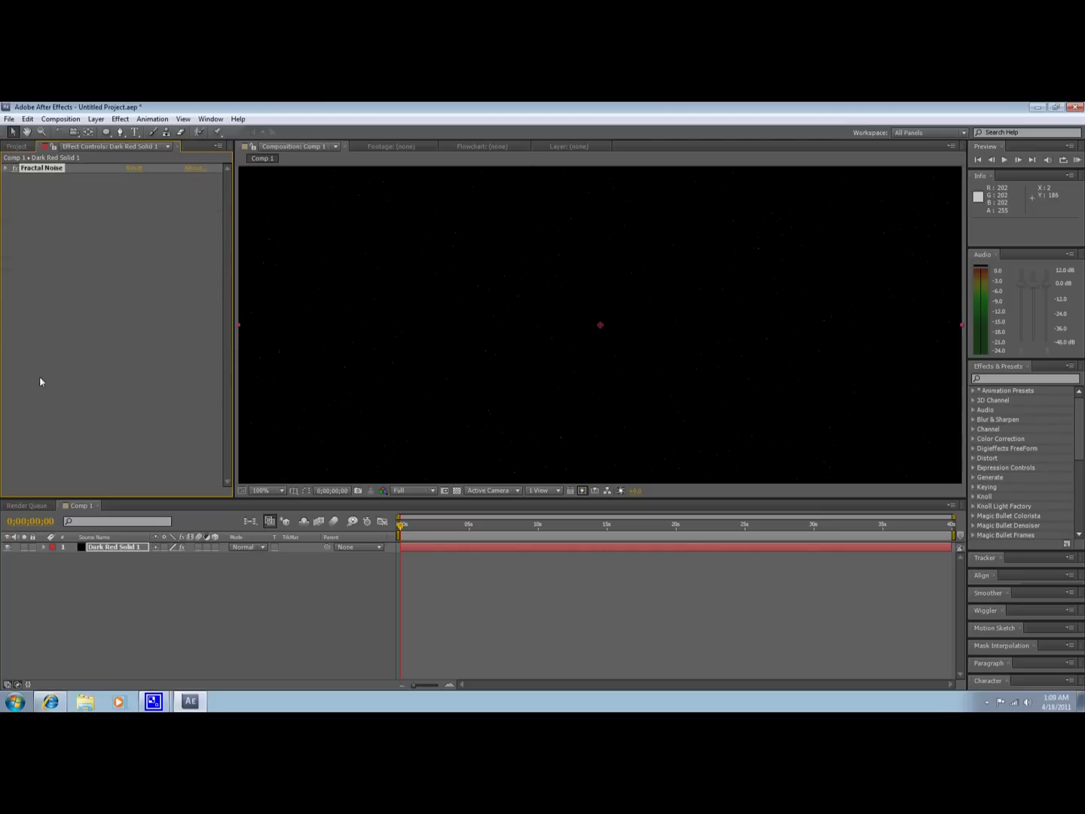
Rename the Fractal Noise solid layer to 'Starfield'.
right_click(126, 550)
left_click(149, 539)
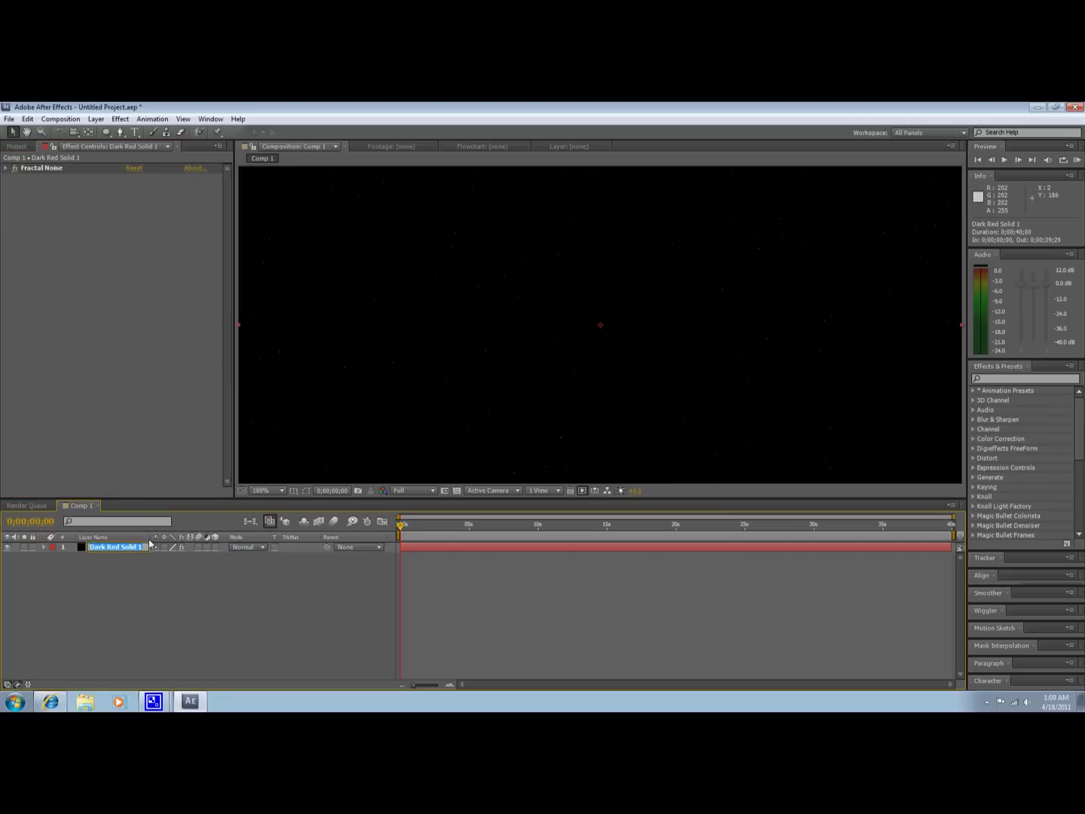
type("Starfield")
key("Return")
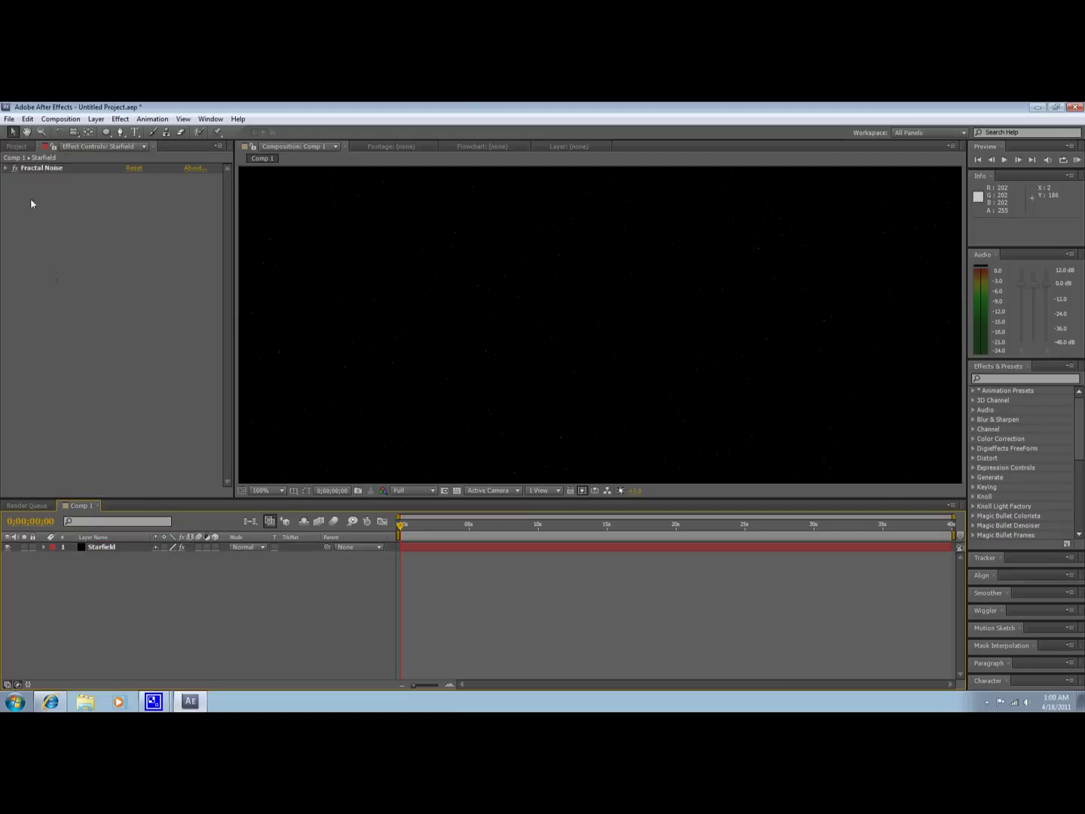
left_click(17, 146)
Import MoonMap.jpg and place it in Comp 1 above the Starfield layer.
right_click(58, 309)
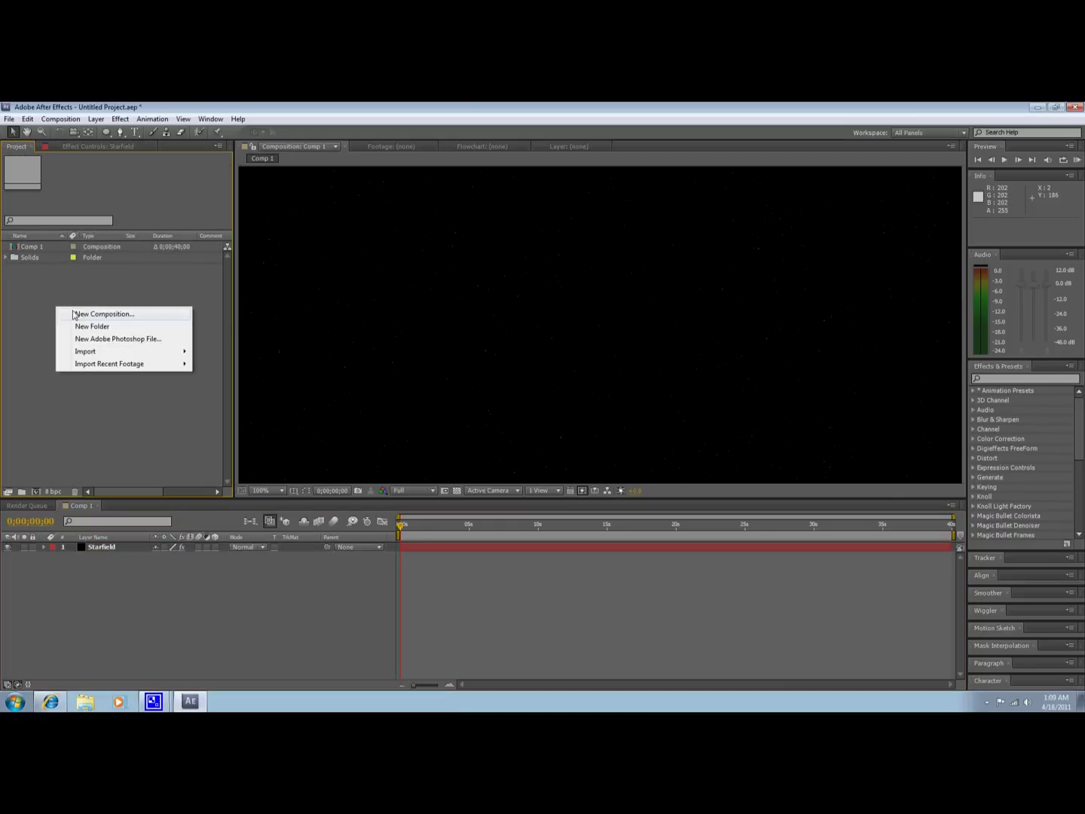
mouse_move(94, 351)
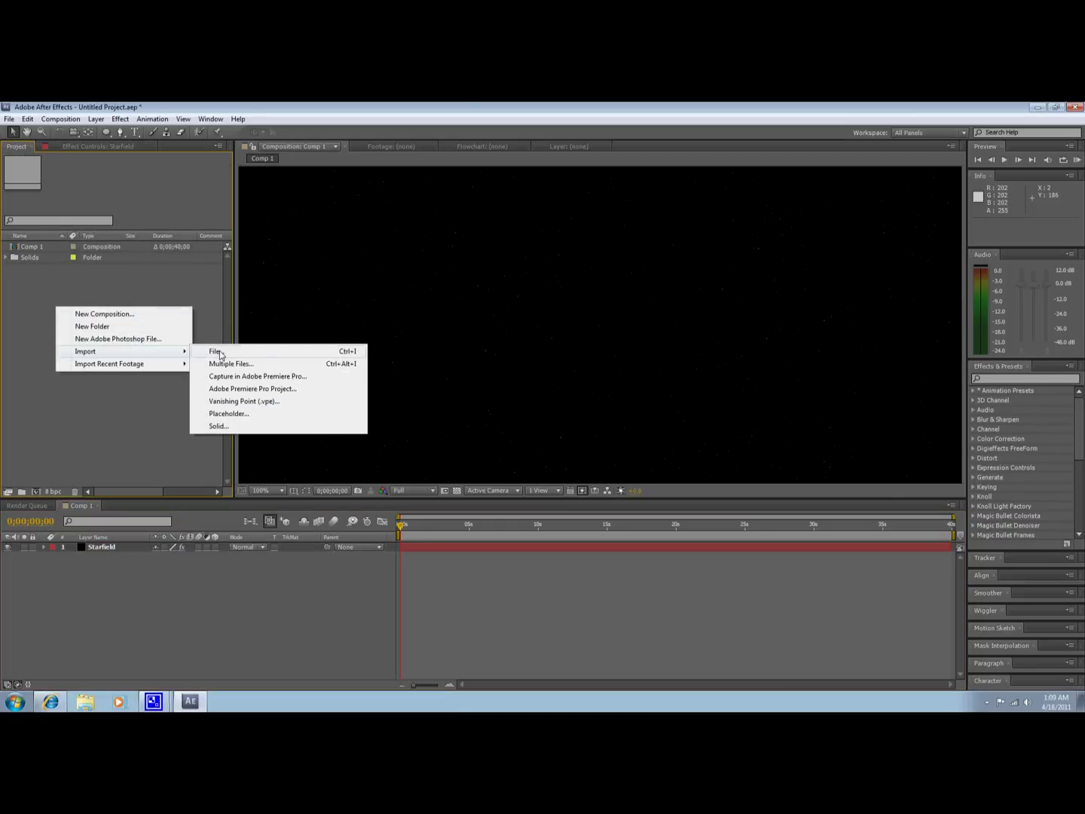
left_click(216, 351)
left_click_drag(309, 217, 311, 273)
left_click(270, 237)
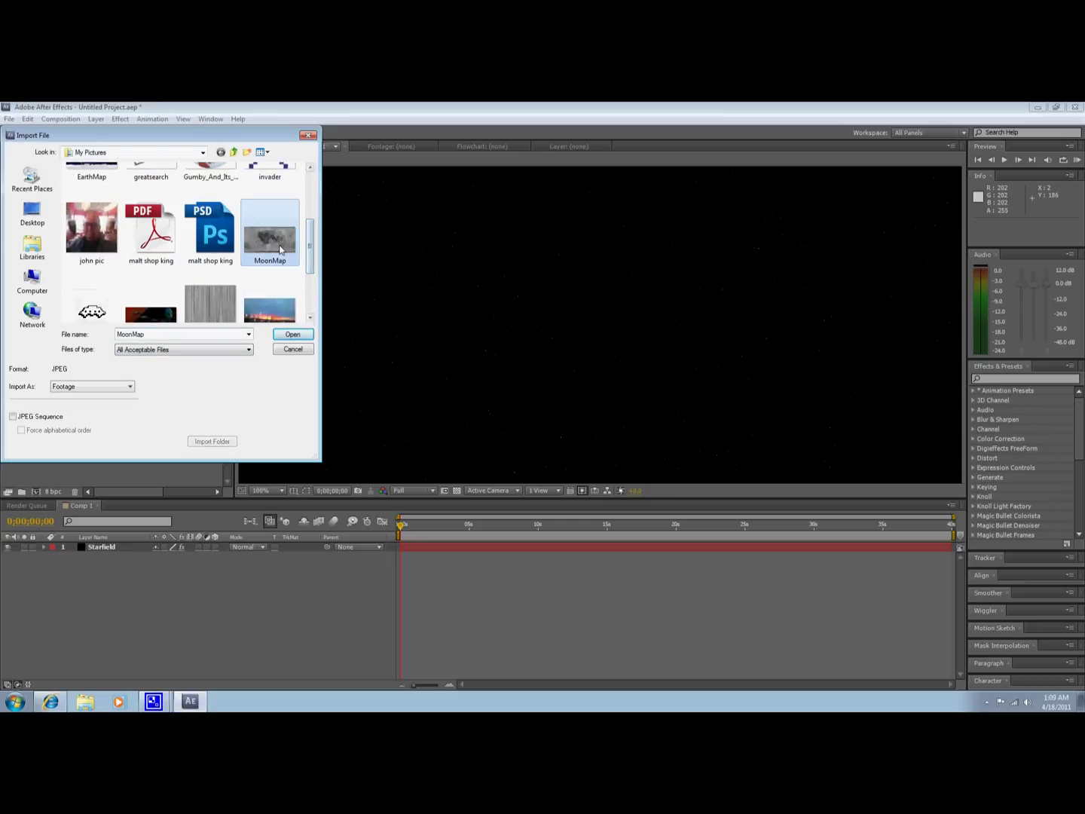
left_click(293, 336)
left_click_drag(59, 428, 103, 580)
left_click(111, 548)
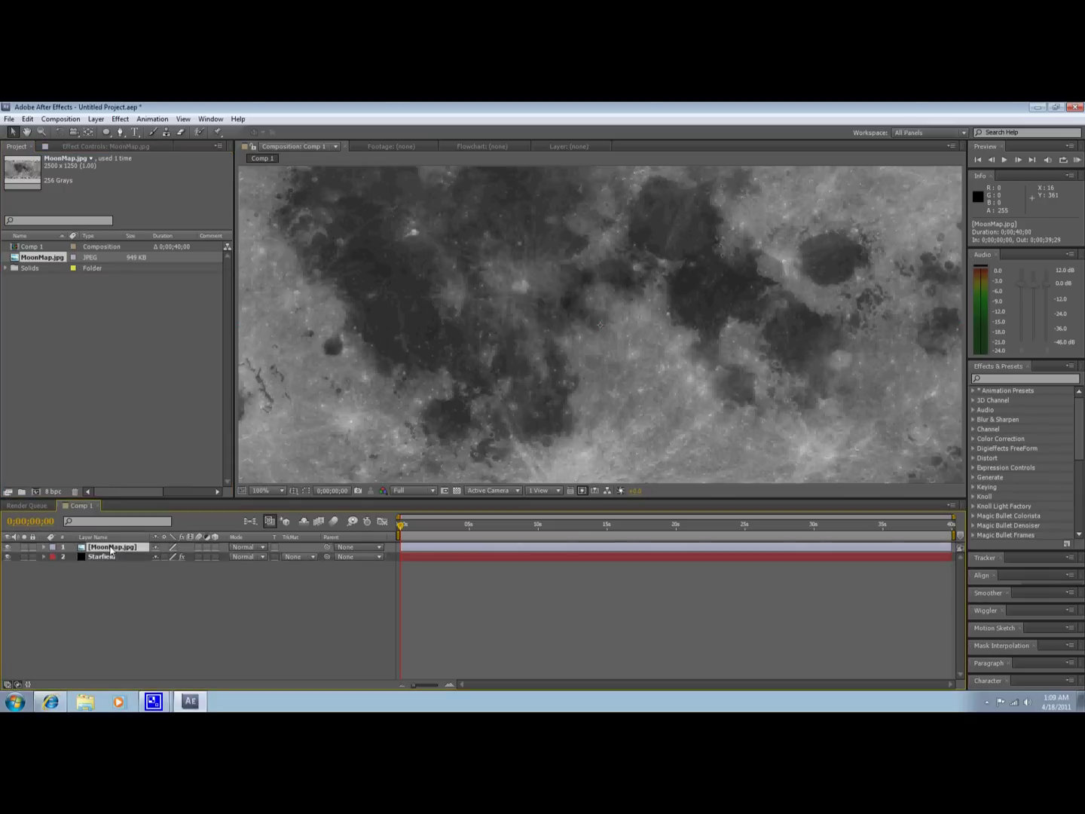
Apply CC Sphere to the MoonMap.jpg layer.
left_click(121, 118)
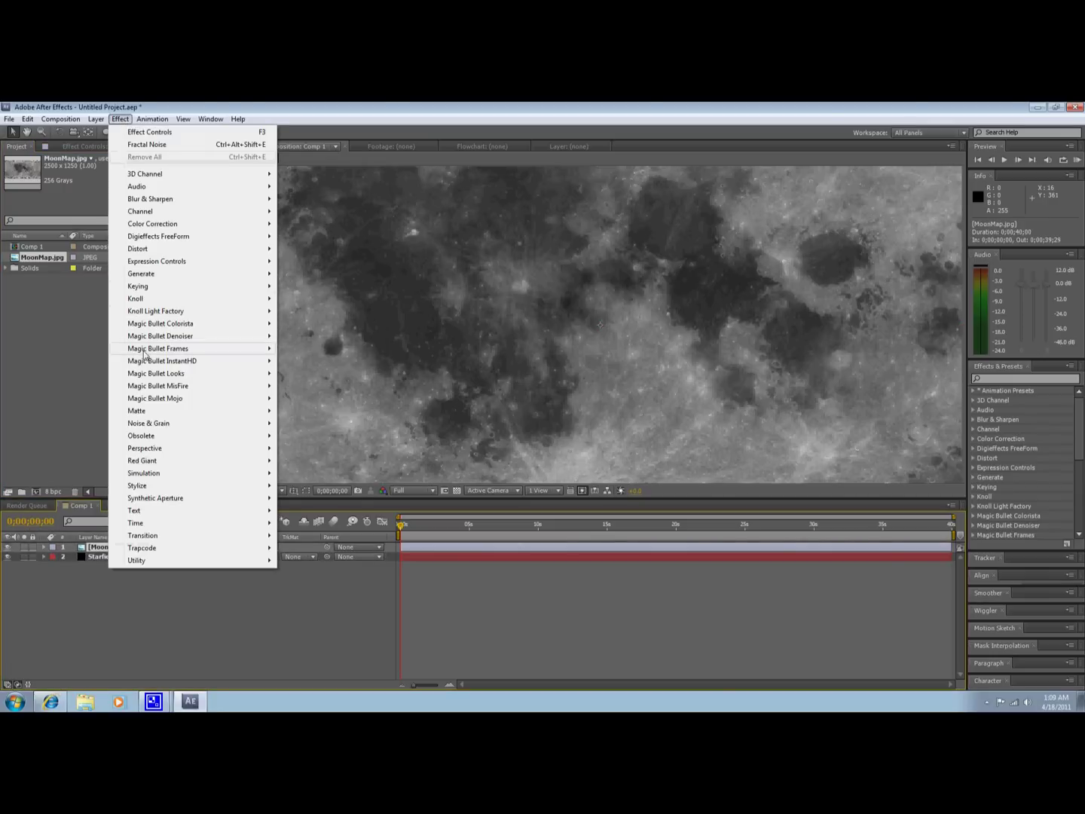
mouse_move(168, 450)
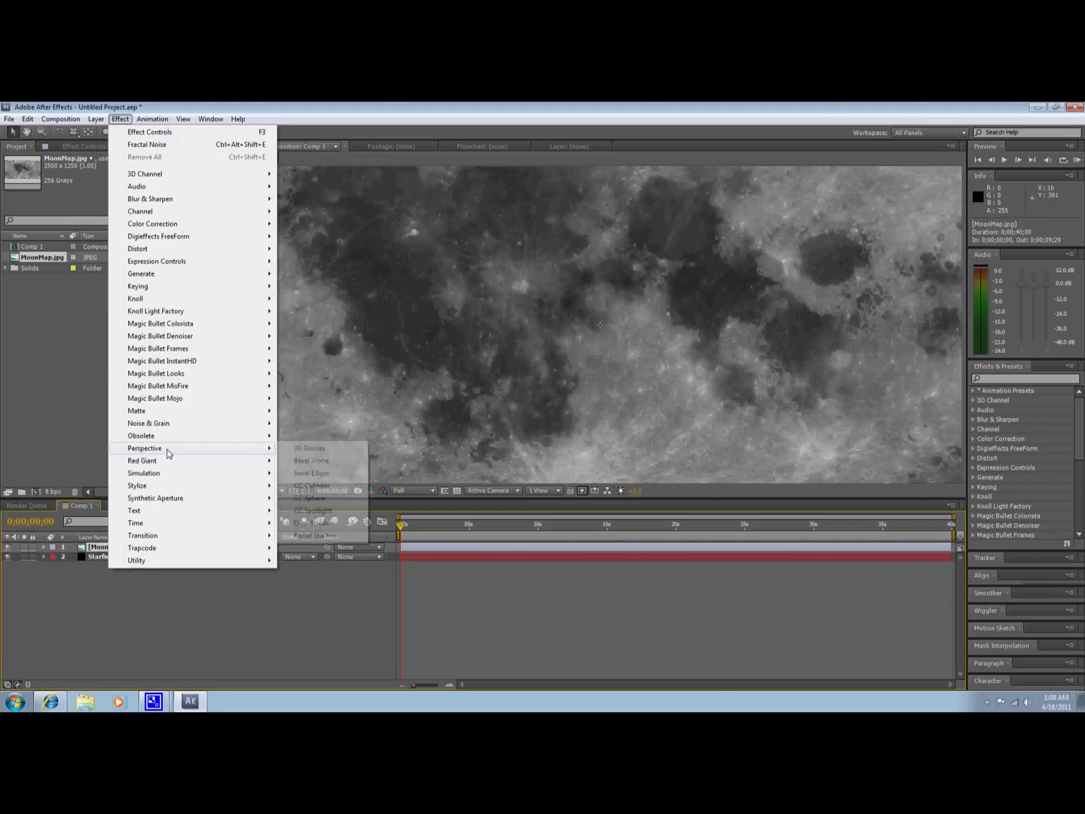
left_click(308, 498)
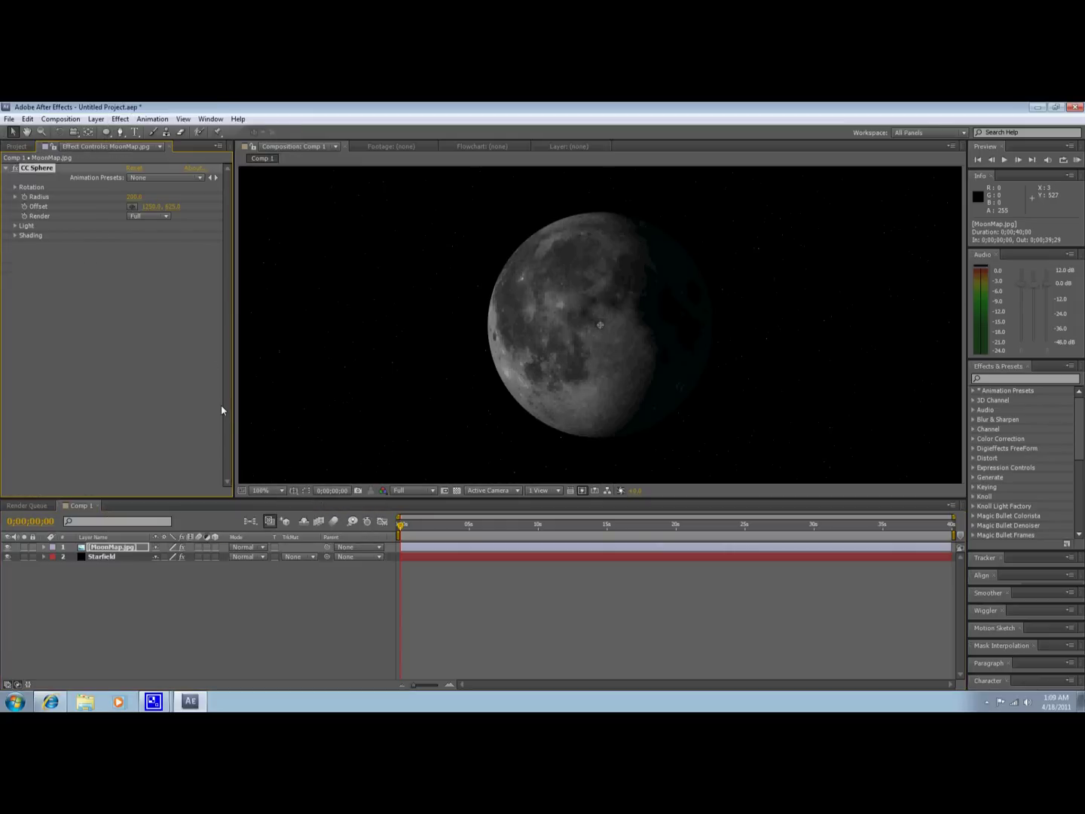
Keyframe CC Sphere's Rotation Y to reach 2 full revolutions at the composition's end.
left_click(15, 187)
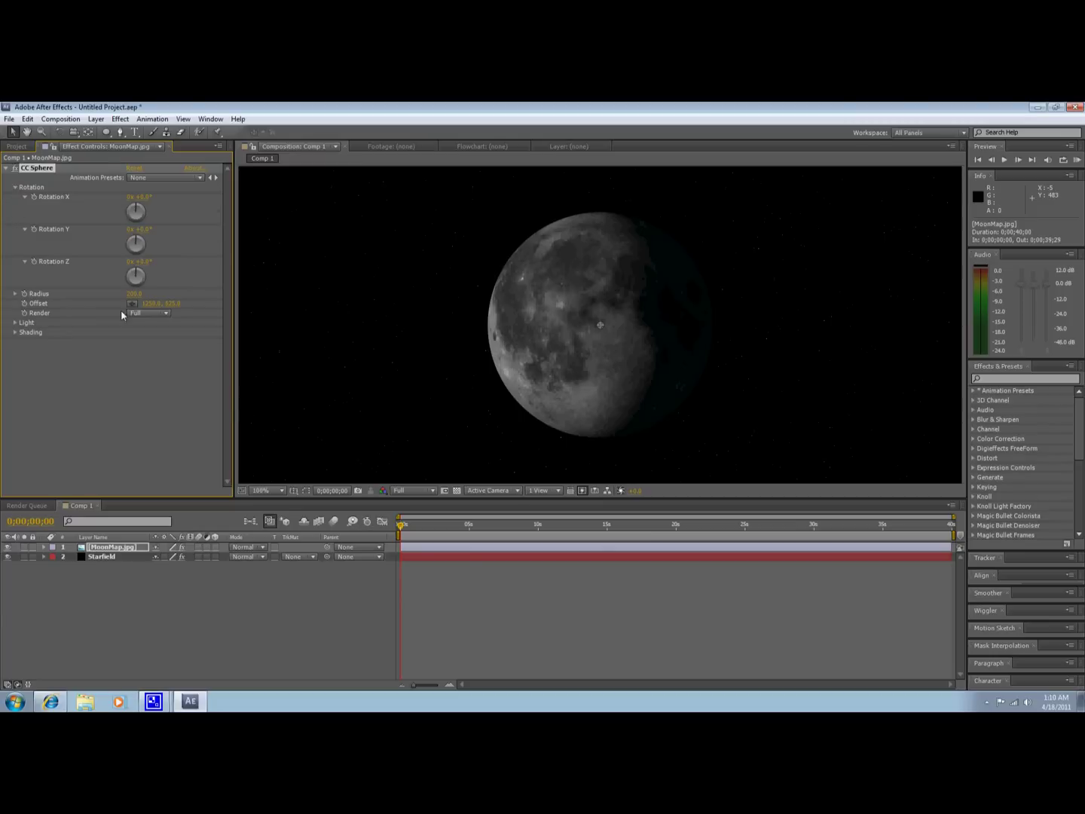
left_click(34, 229)
left_click_drag(401, 525, 952, 528)
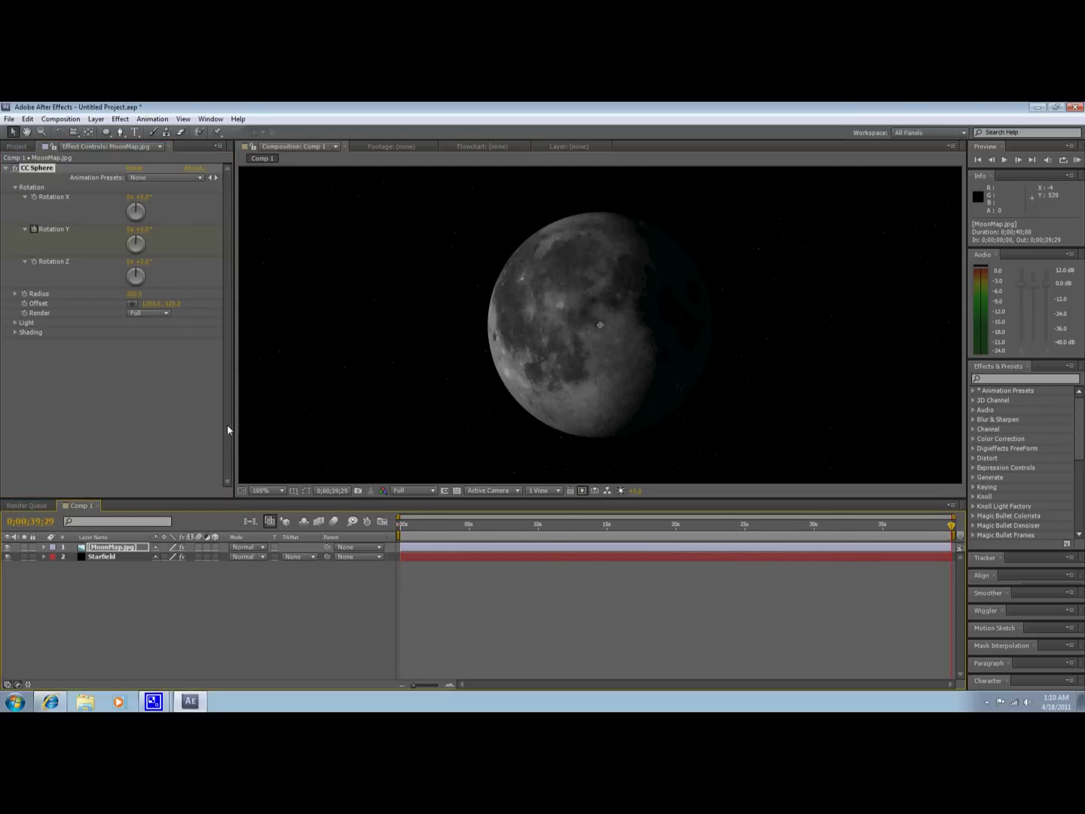
left_click(131, 230)
type("2")
key("Return")
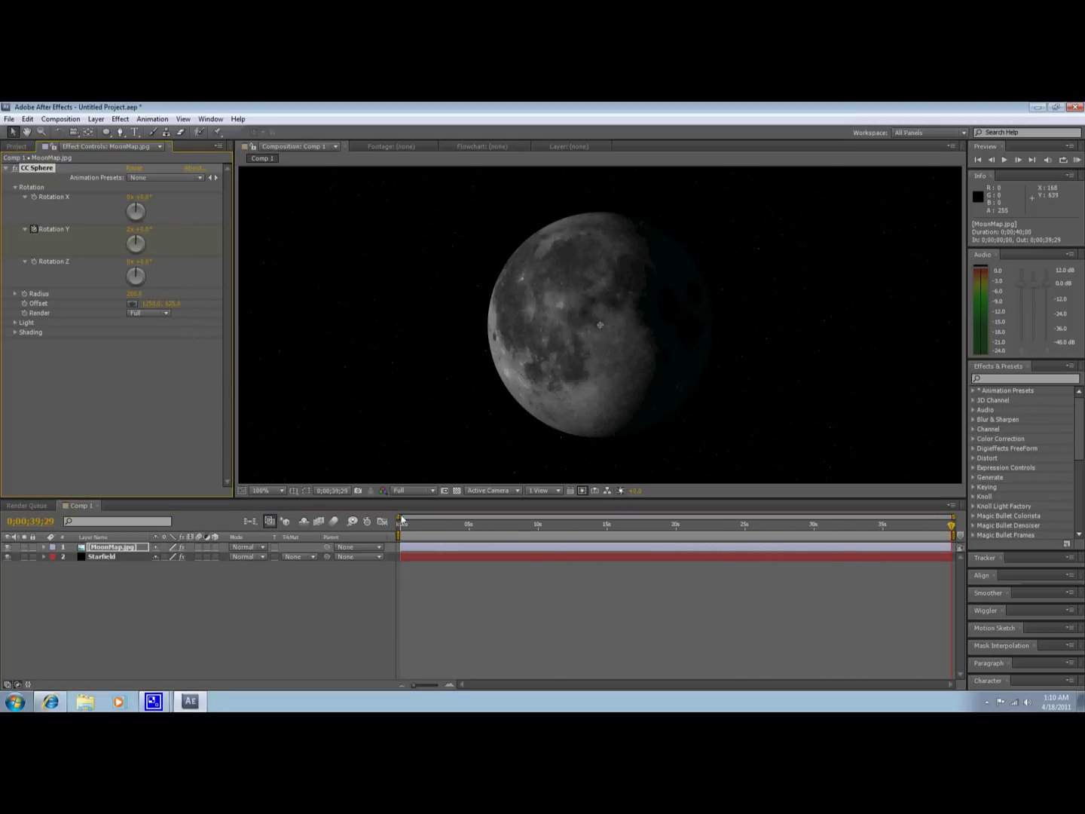
left_click(426, 533)
left_click_drag(426, 537, 402, 536)
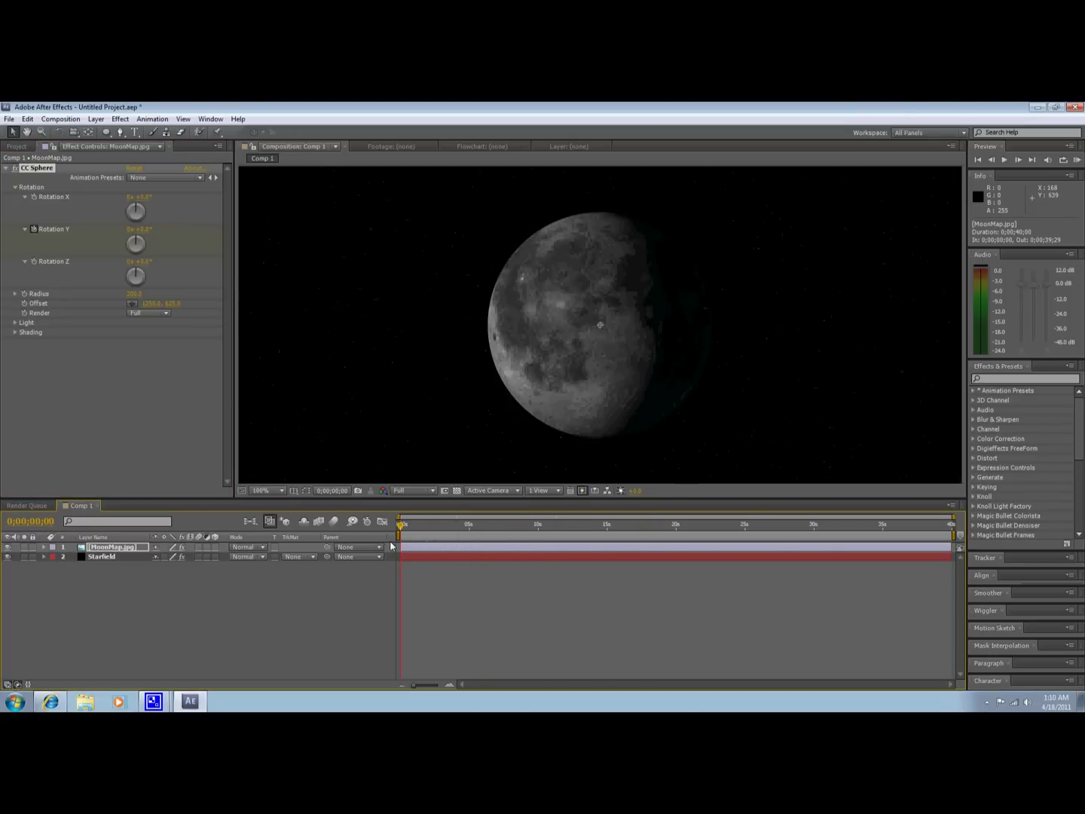
left_click(7, 169)
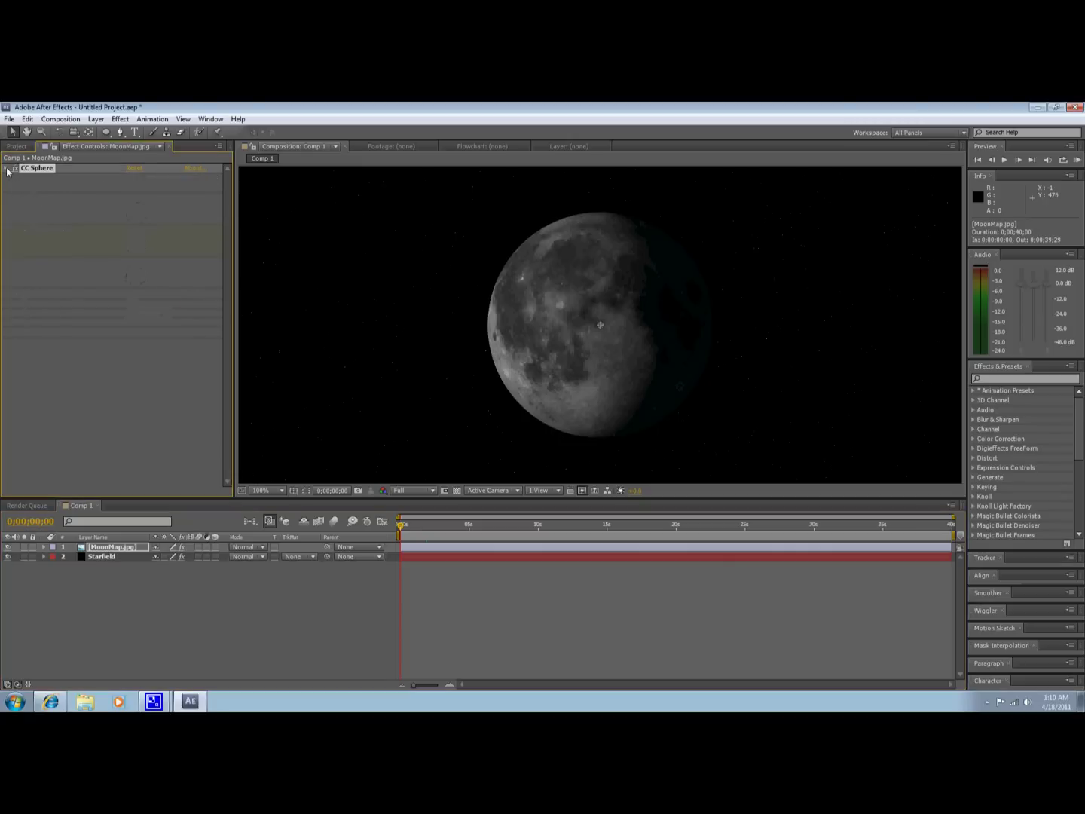
Add a text layer reading 'Orbiting Text' and move it left over the moon's centre.
right_click(96, 598)
mouse_move(146, 492)
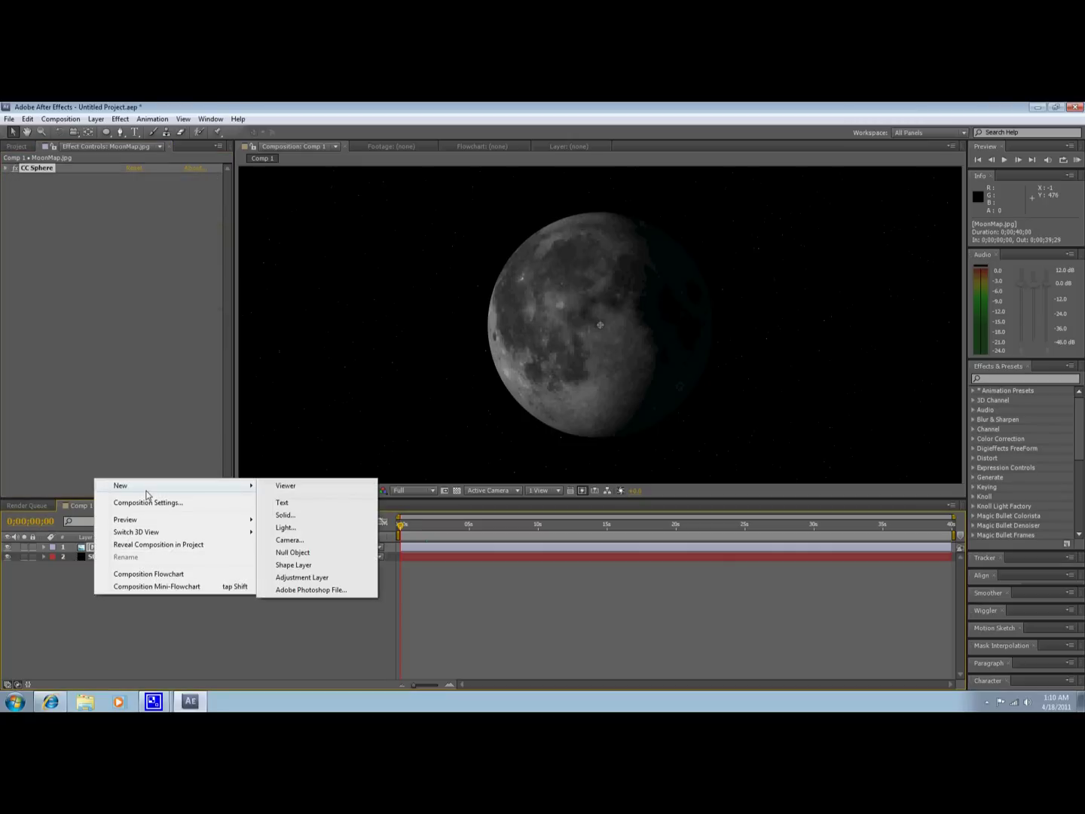
left_click(281, 502)
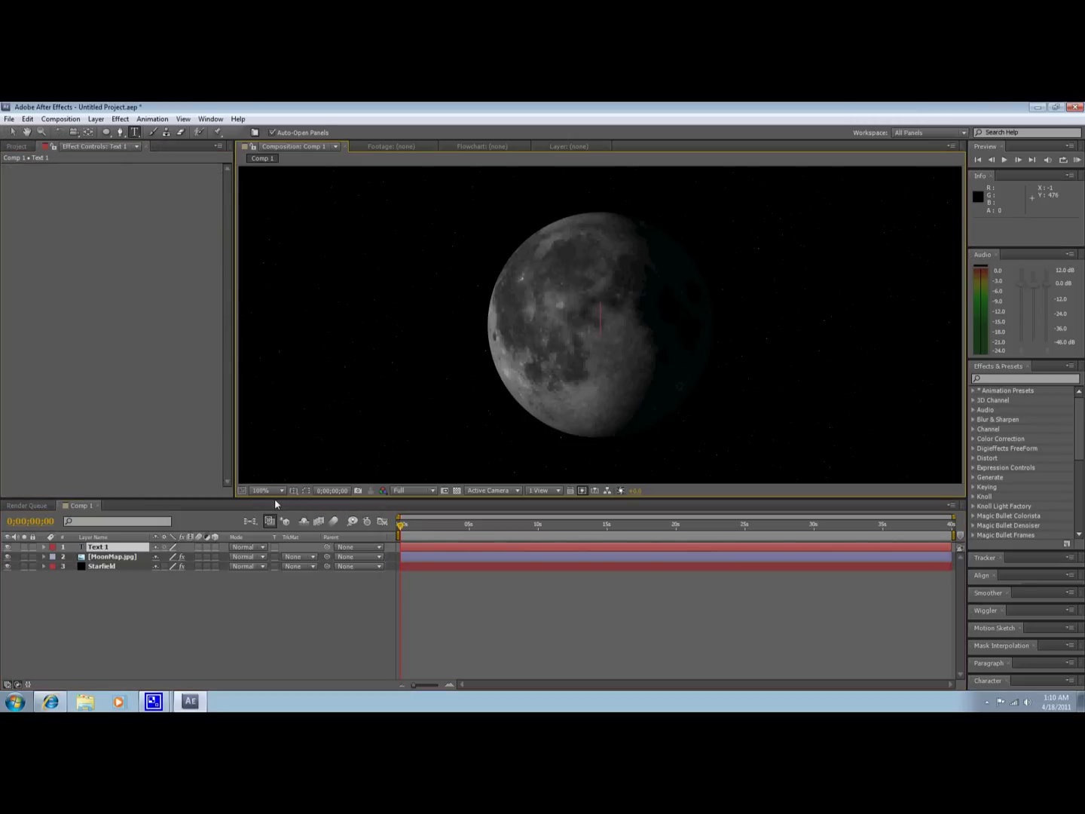
type("Orbit")
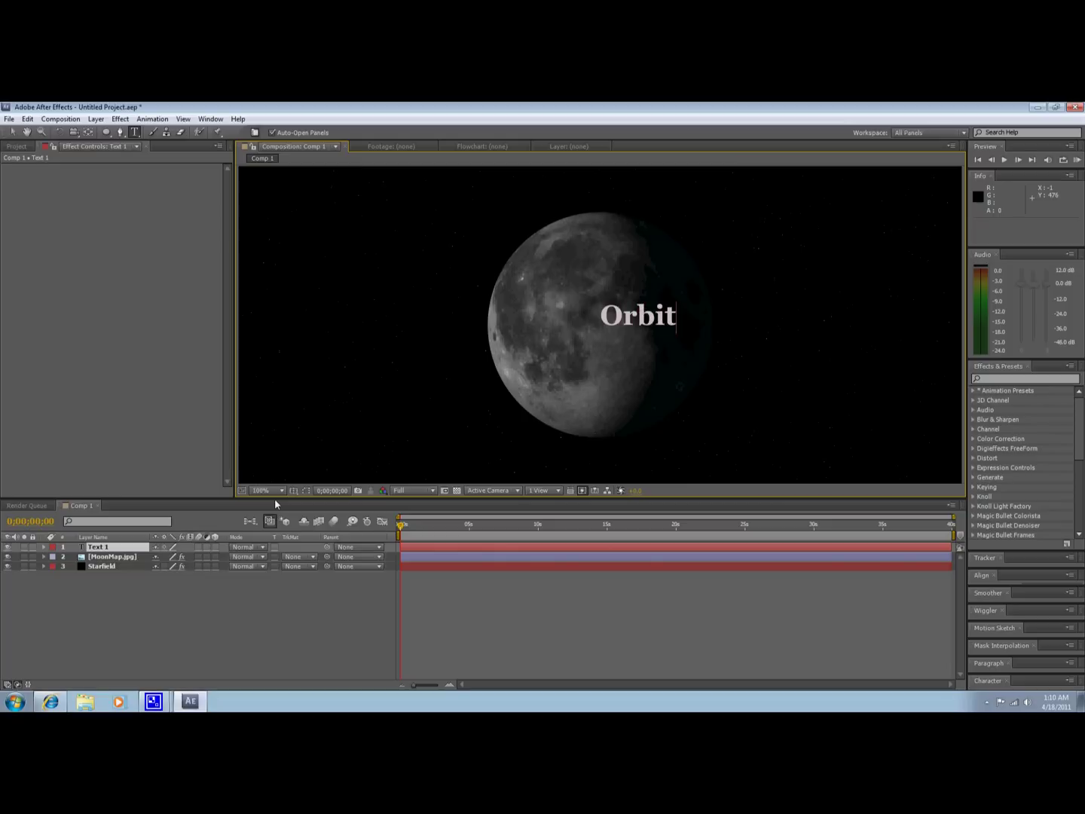
type("ing Text")
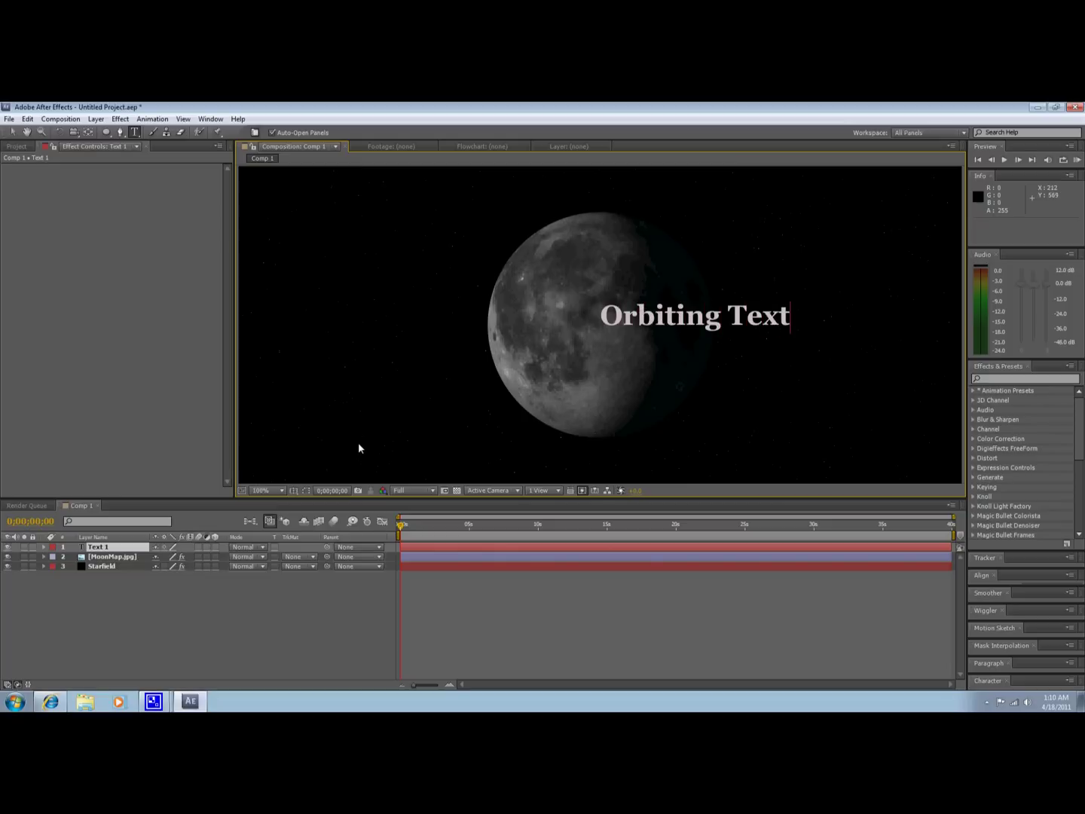
left_click(13, 132)
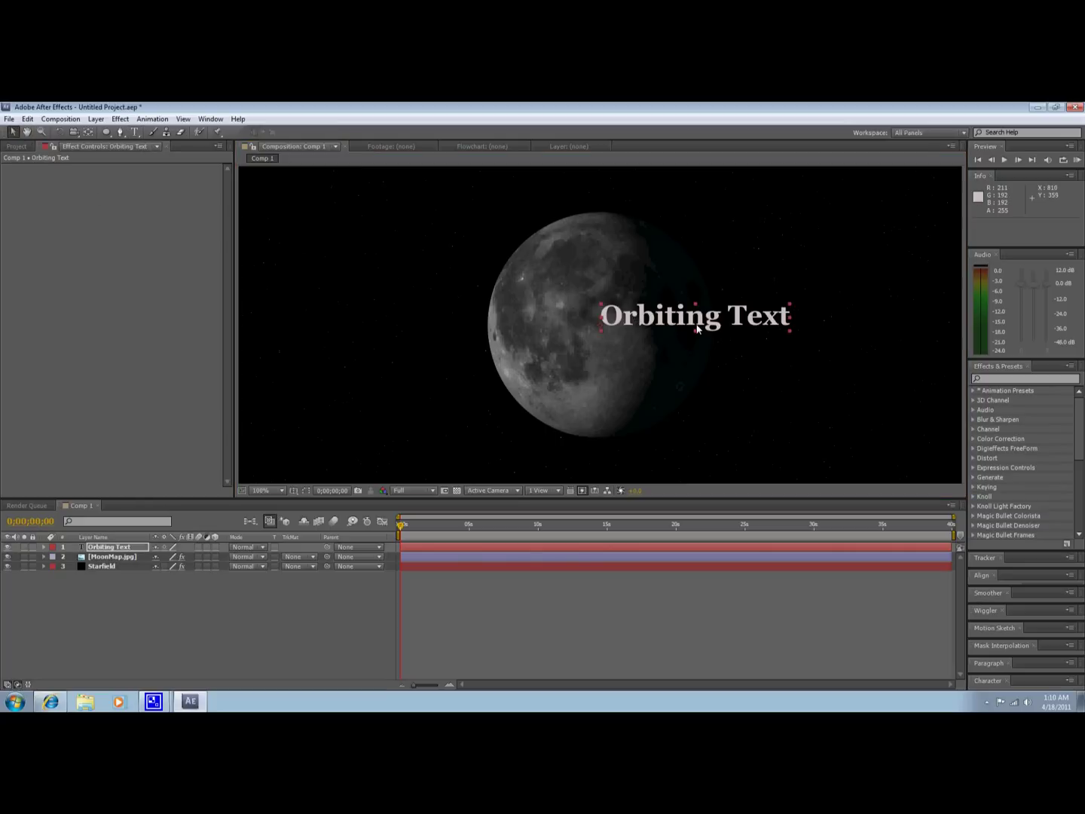
left_click_drag(699, 320, 604, 334)
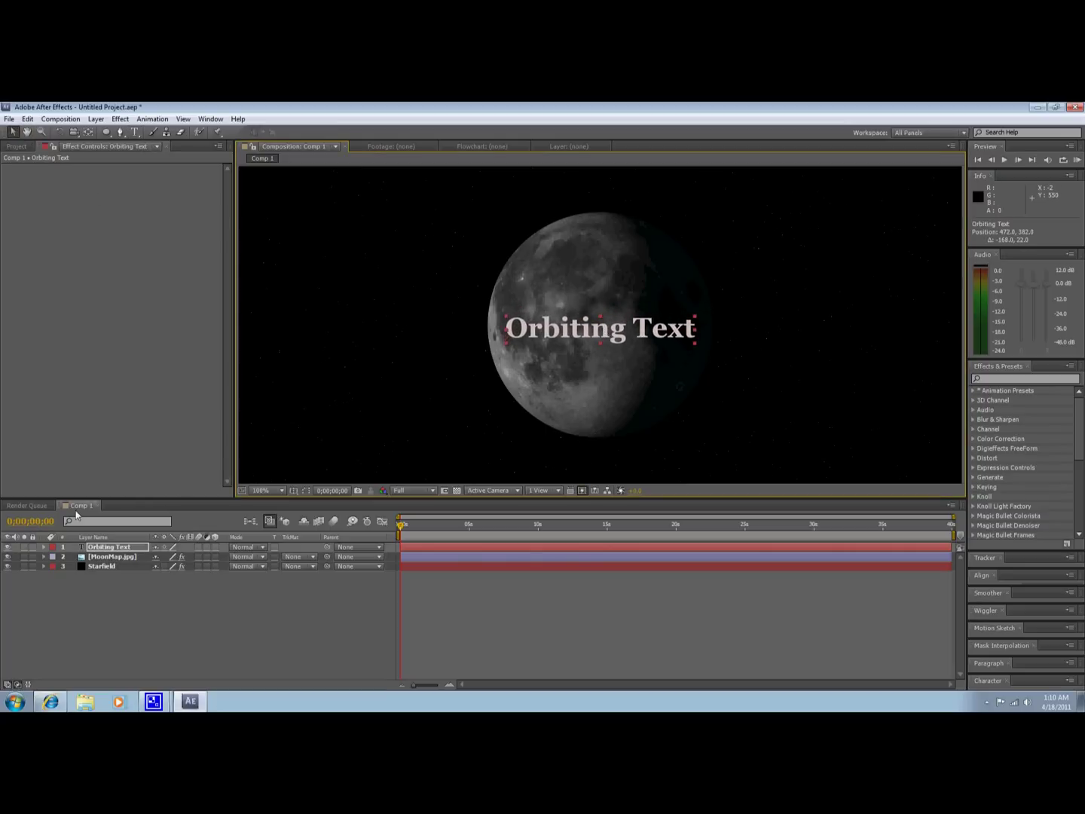
Make Orbiting Text a 3D layer with Orientation set to 270°, 0°, 0°.
left_click(216, 546)
left_click(43, 547)
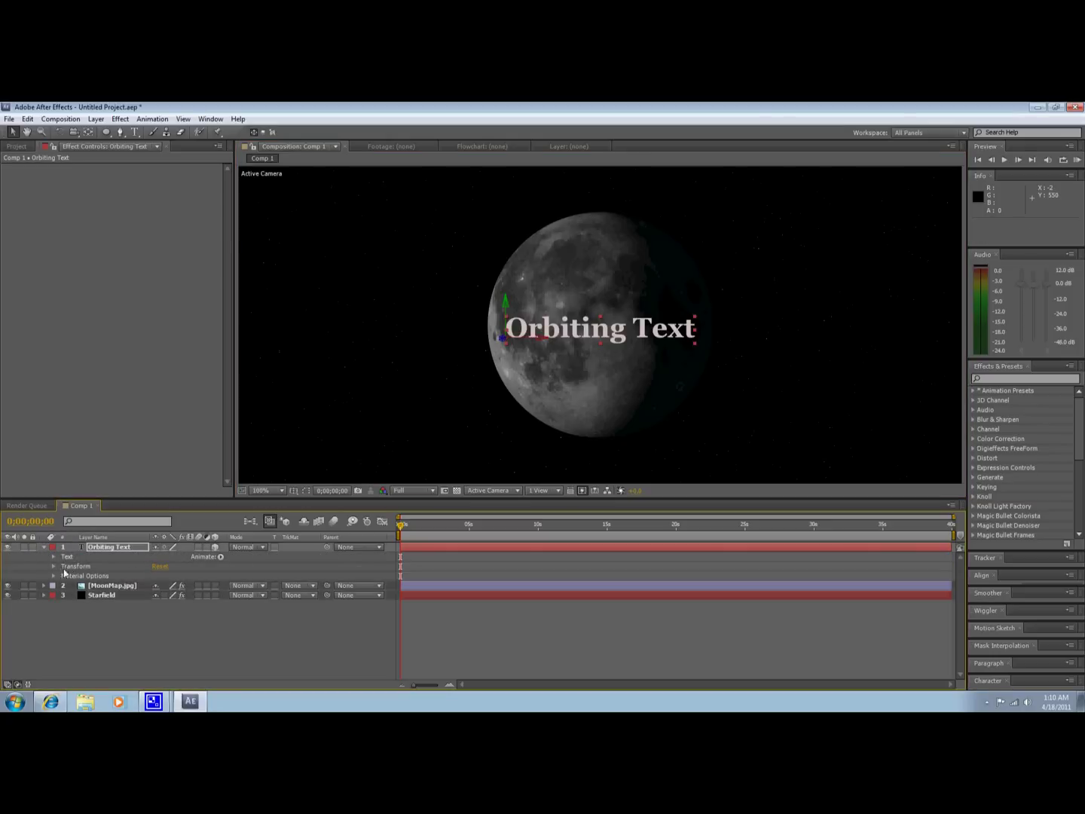
left_click(53, 566)
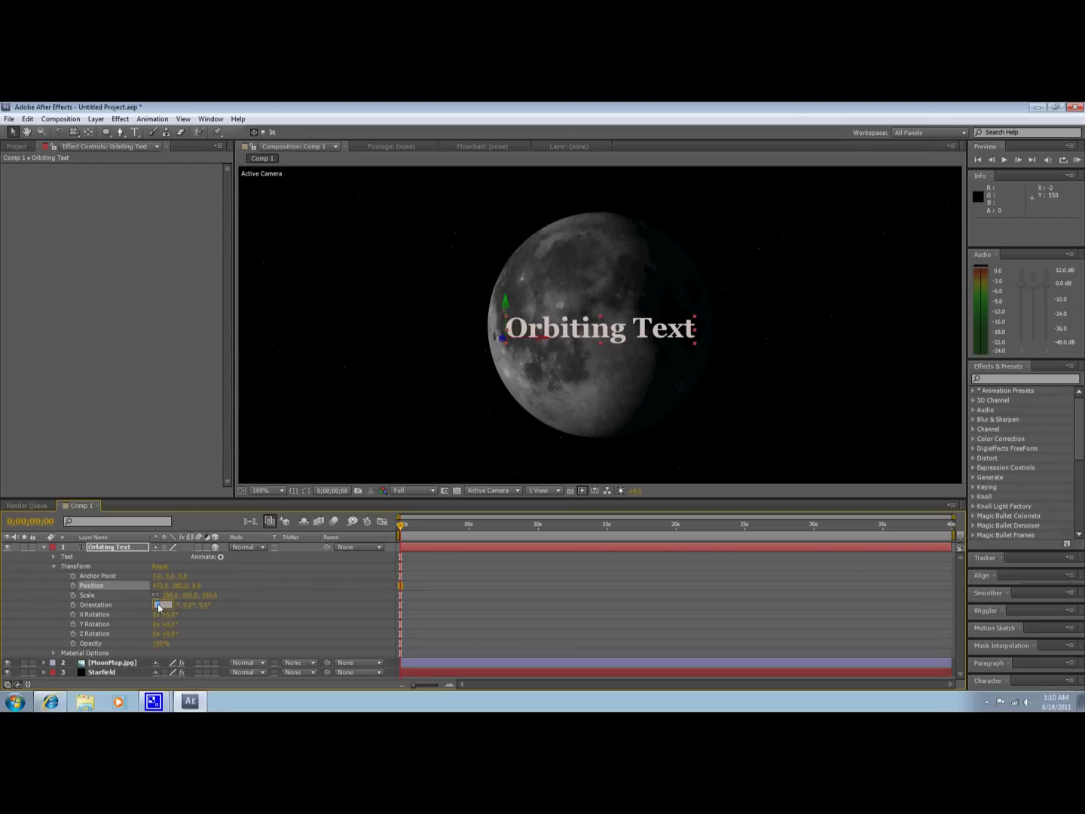
type("270")
key("Return")
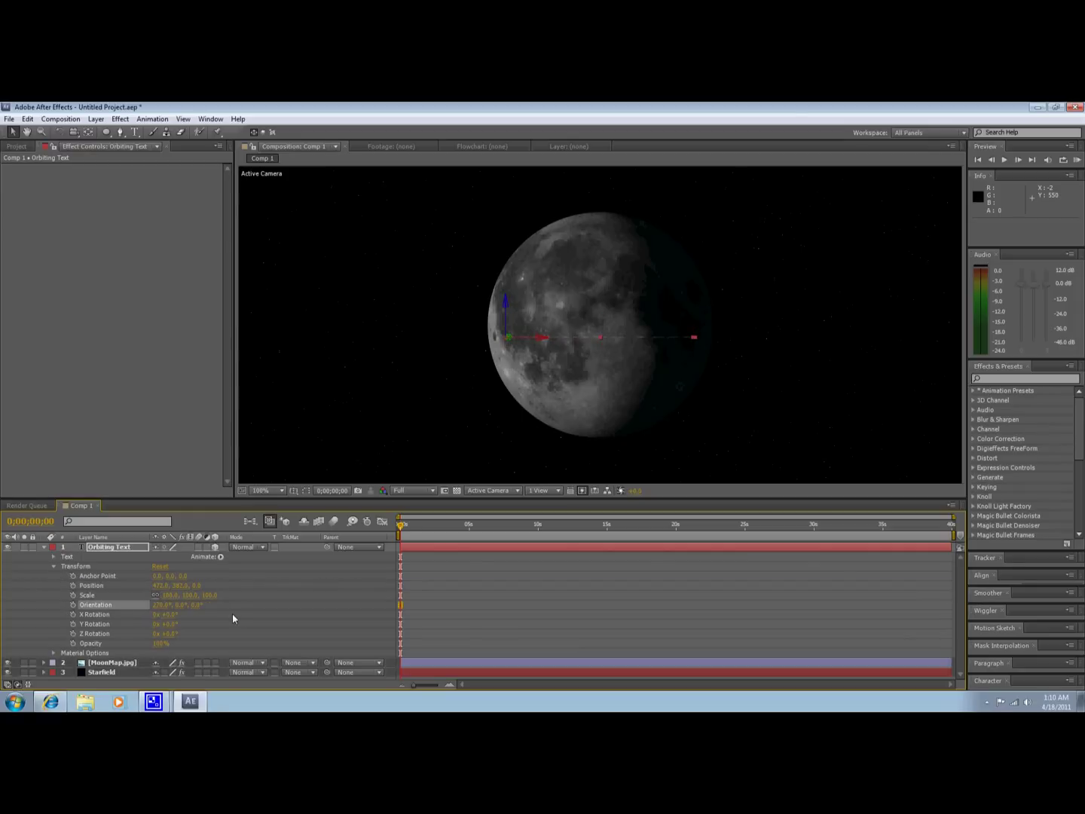
left_click(53, 557)
left_click(220, 557)
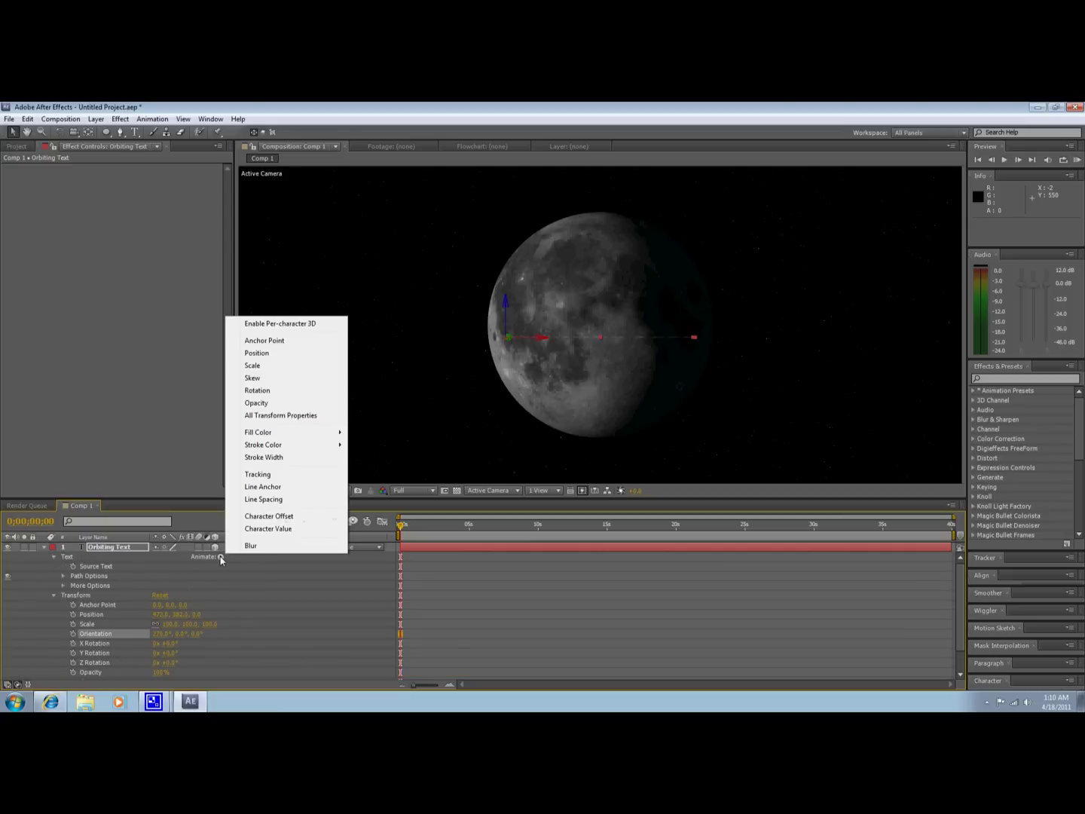
Enable per-character 3D and add an All Transform Properties animator with 90° X Rotation.
left_click(308, 324)
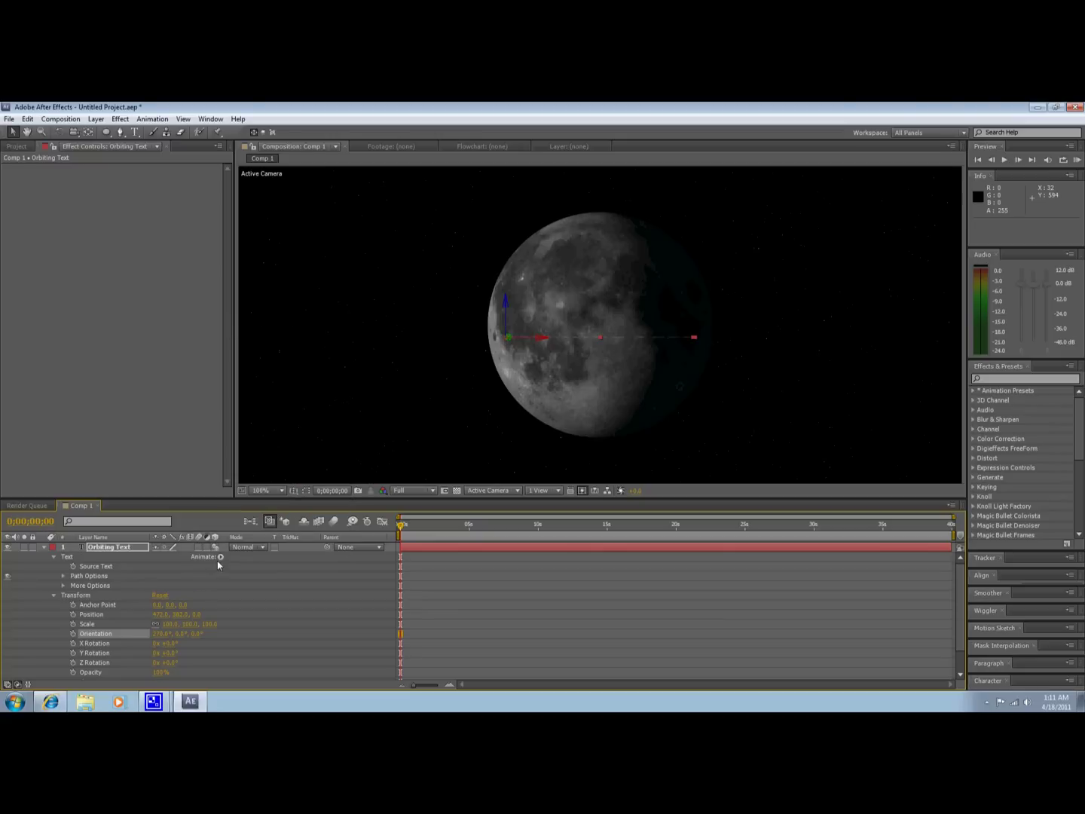
left_click(220, 557)
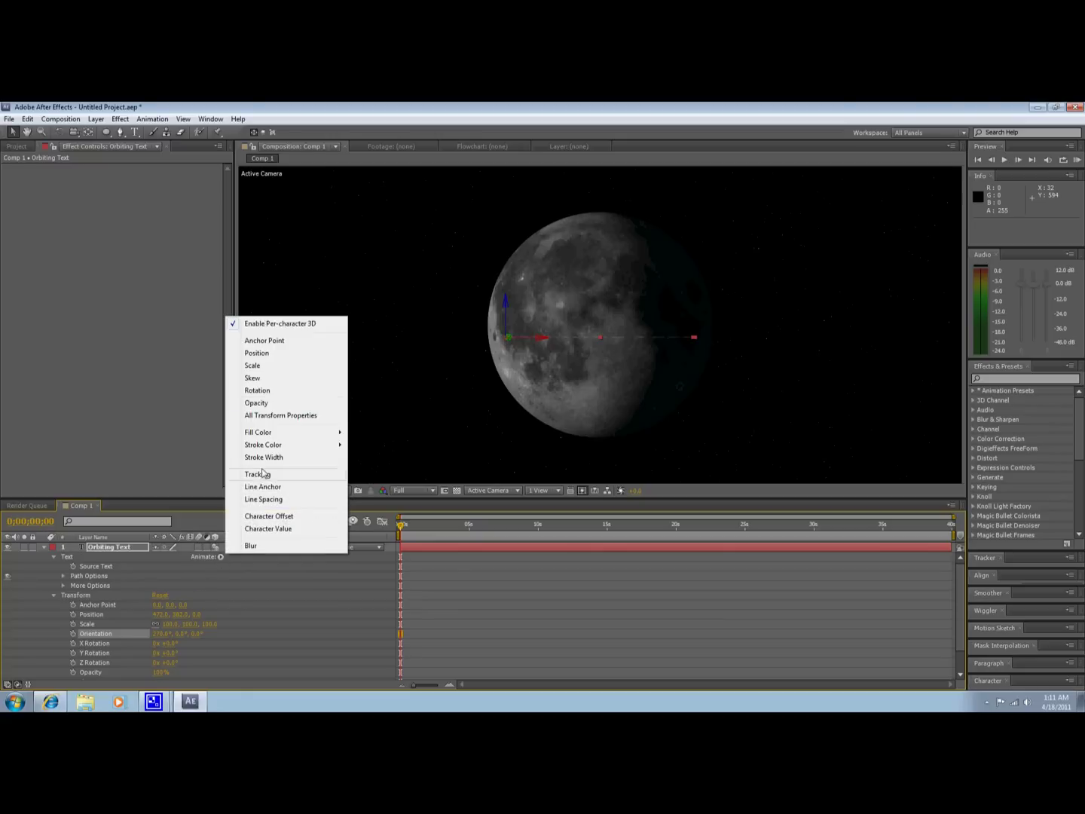
left_click(287, 415)
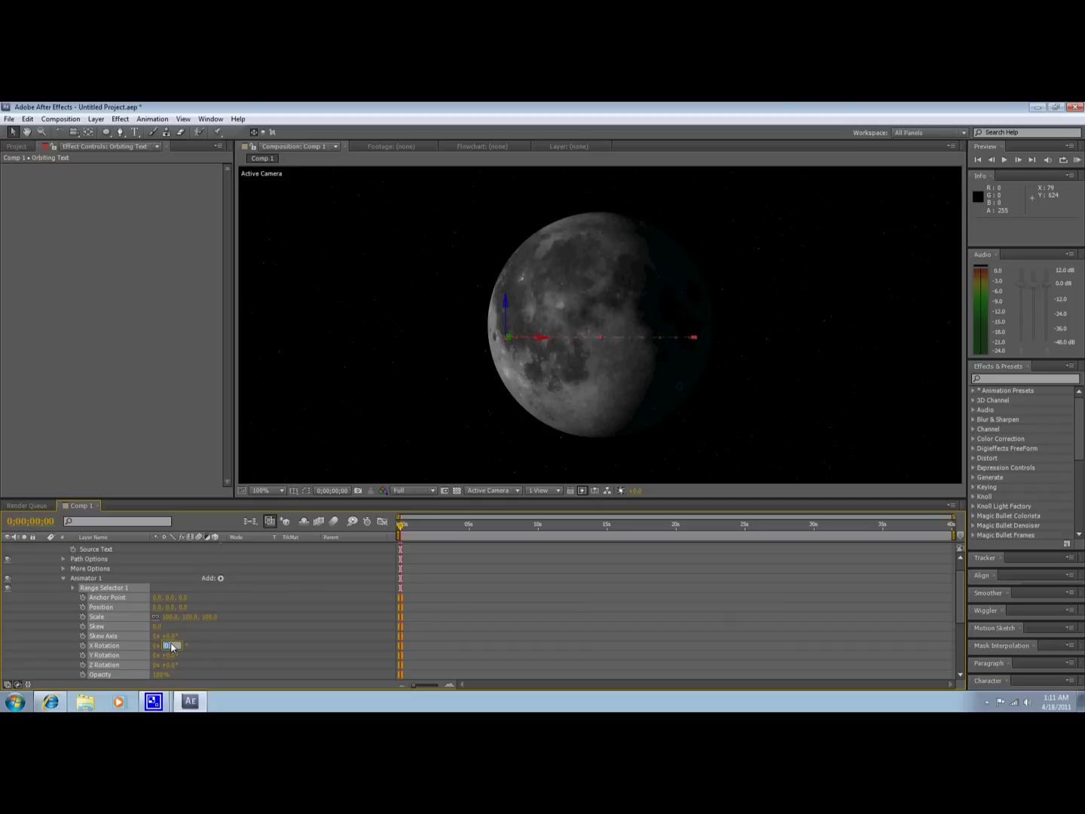
key("Return")
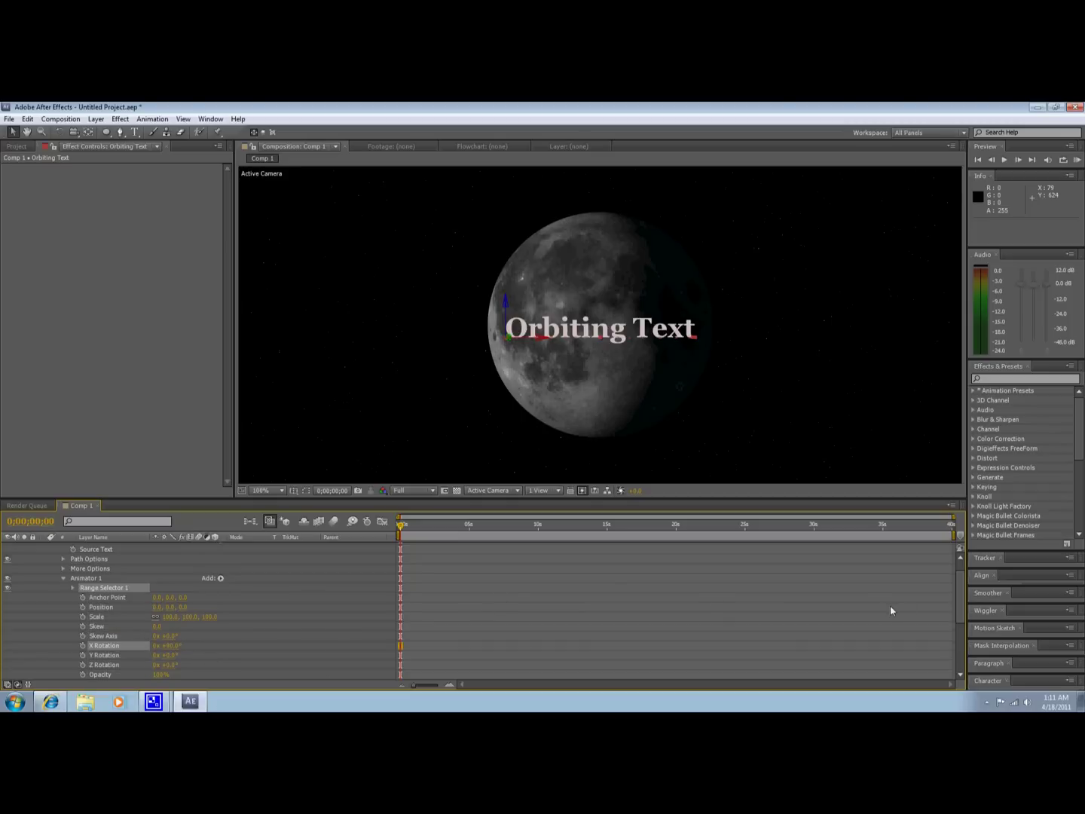
scroll(962, 610, "down", 3)
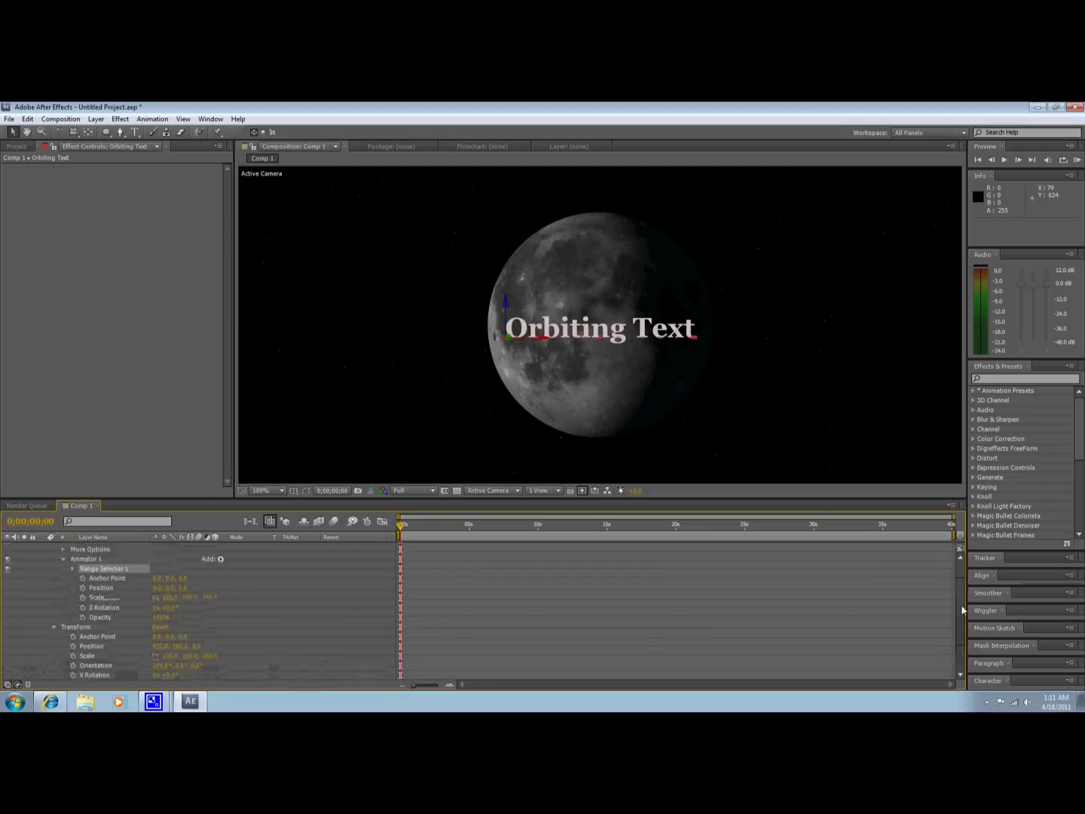
scroll(962, 610, "up", 3)
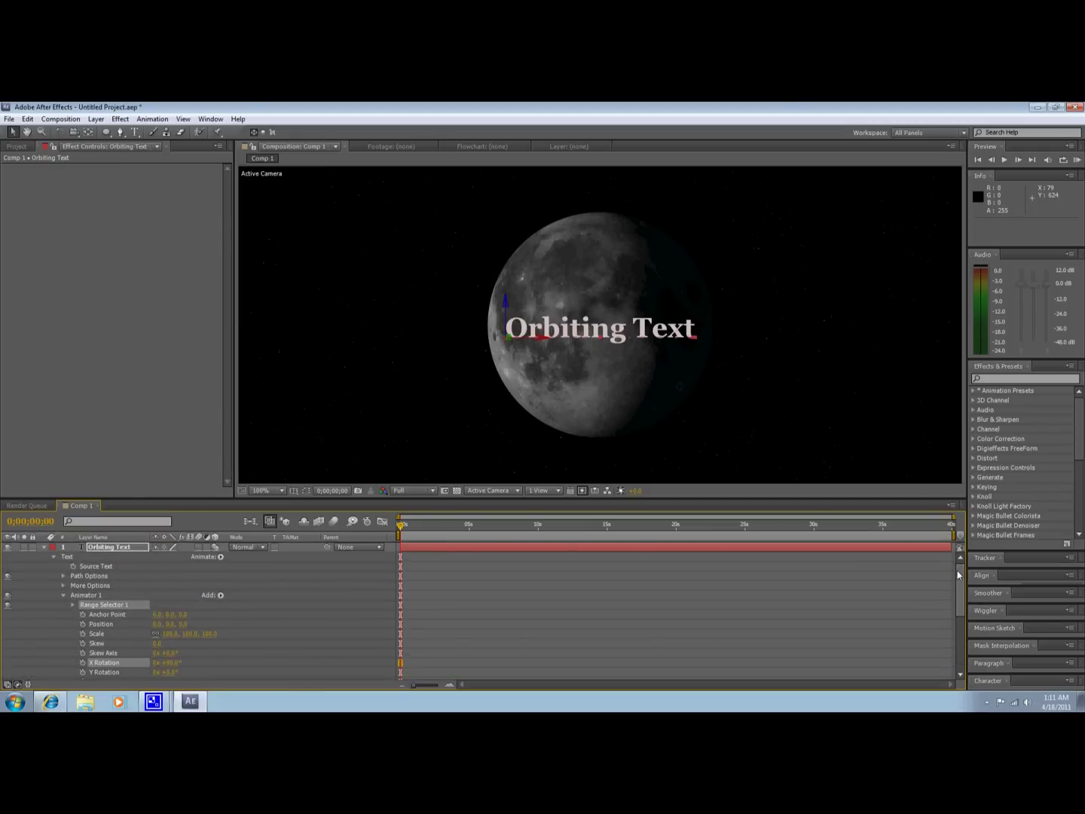
left_click(45, 550)
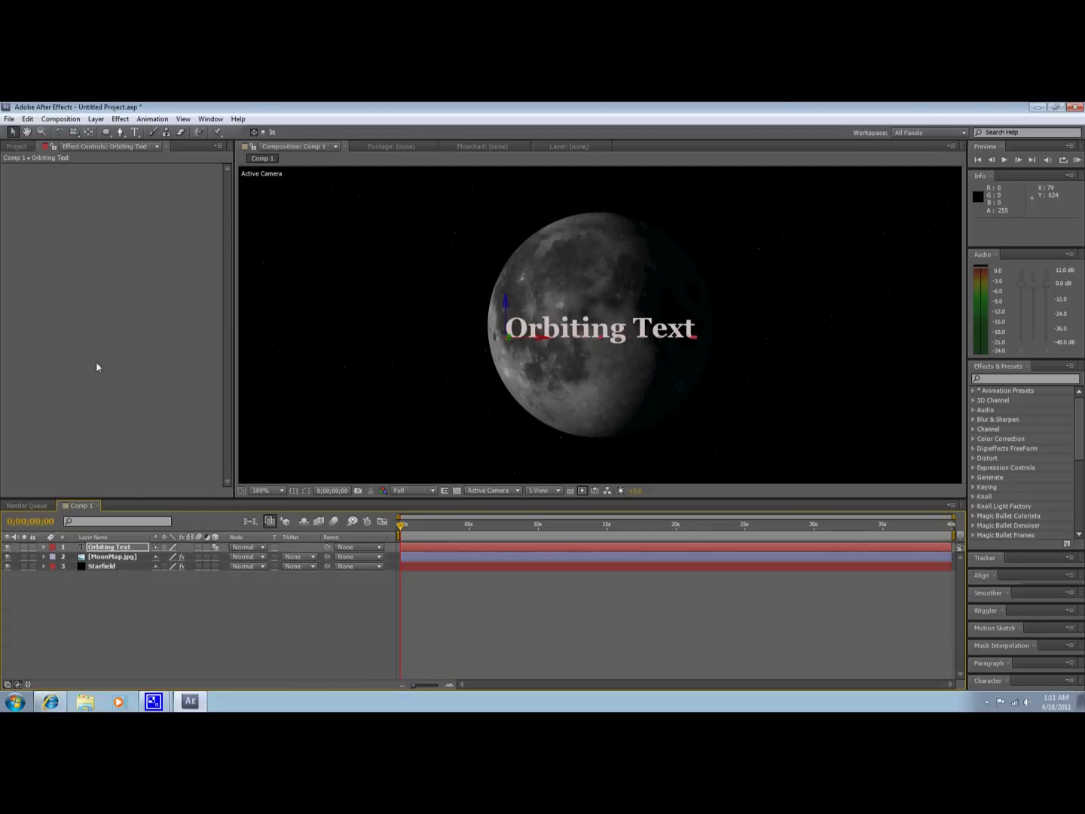
Create a new composition, Comp 2, with width 500 and height 500.
left_click(67, 124)
left_click(79, 134)
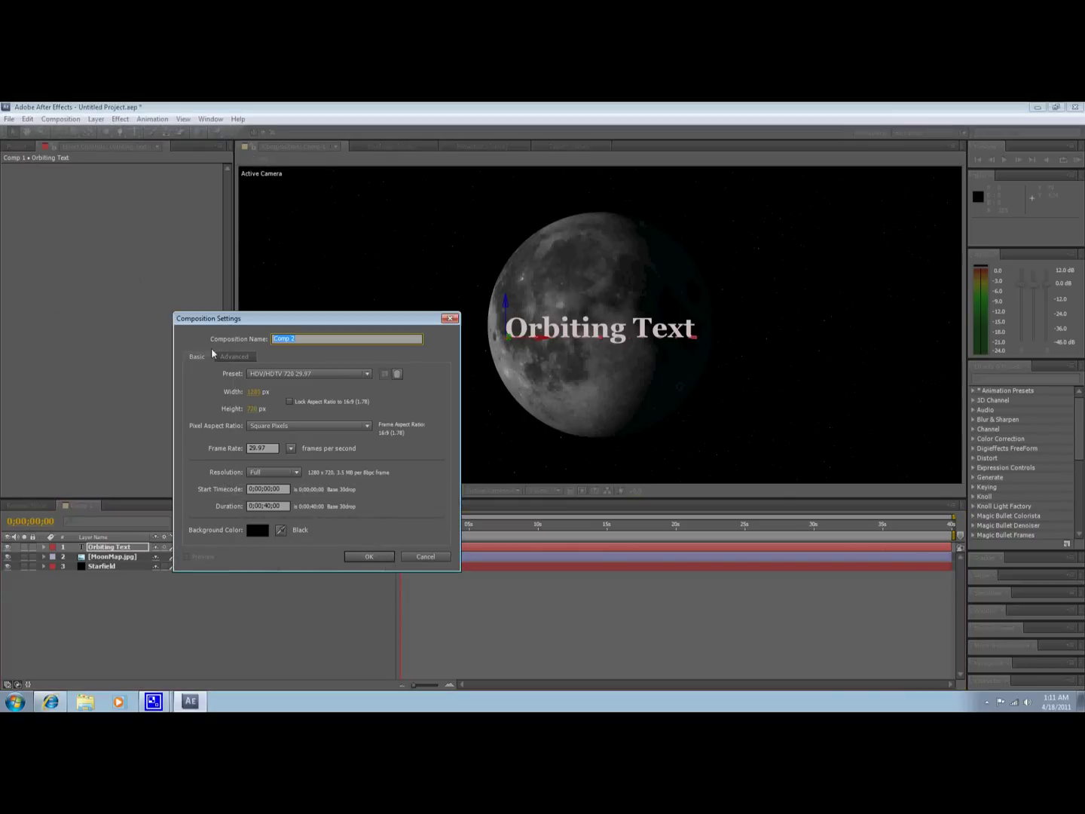
left_click(254, 393)
type("500")
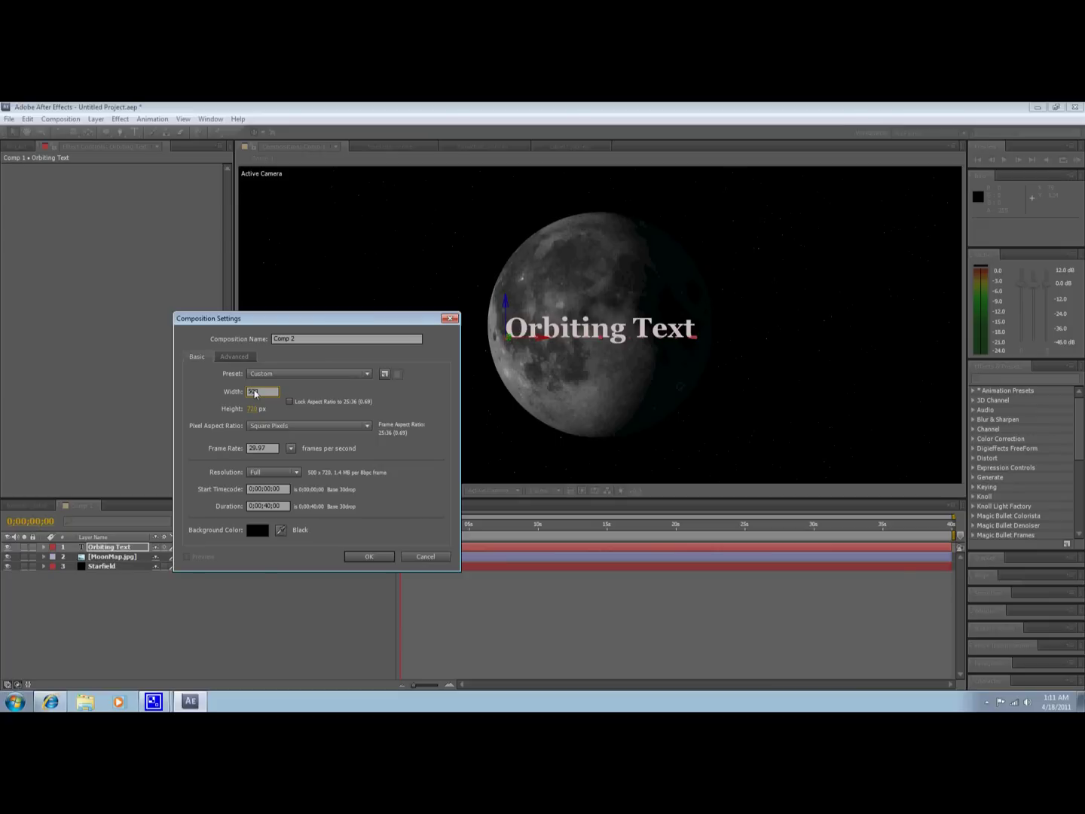
left_click(251, 410)
type("500")
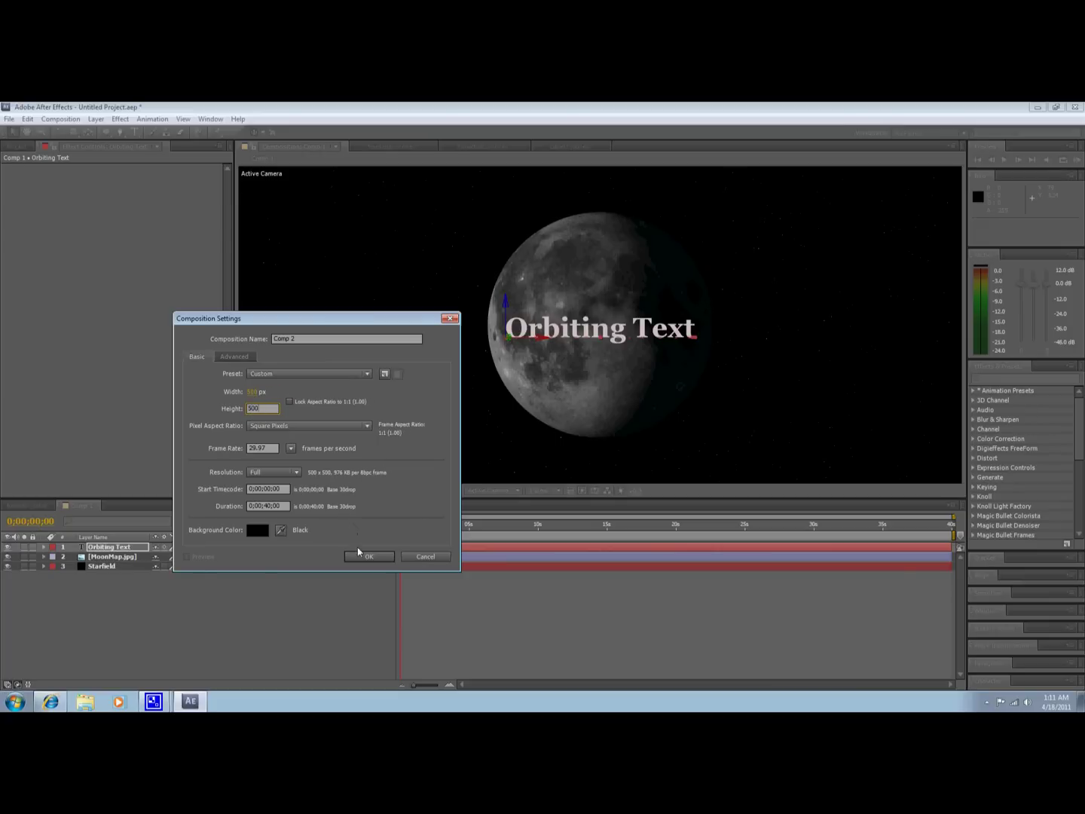
left_click(360, 556)
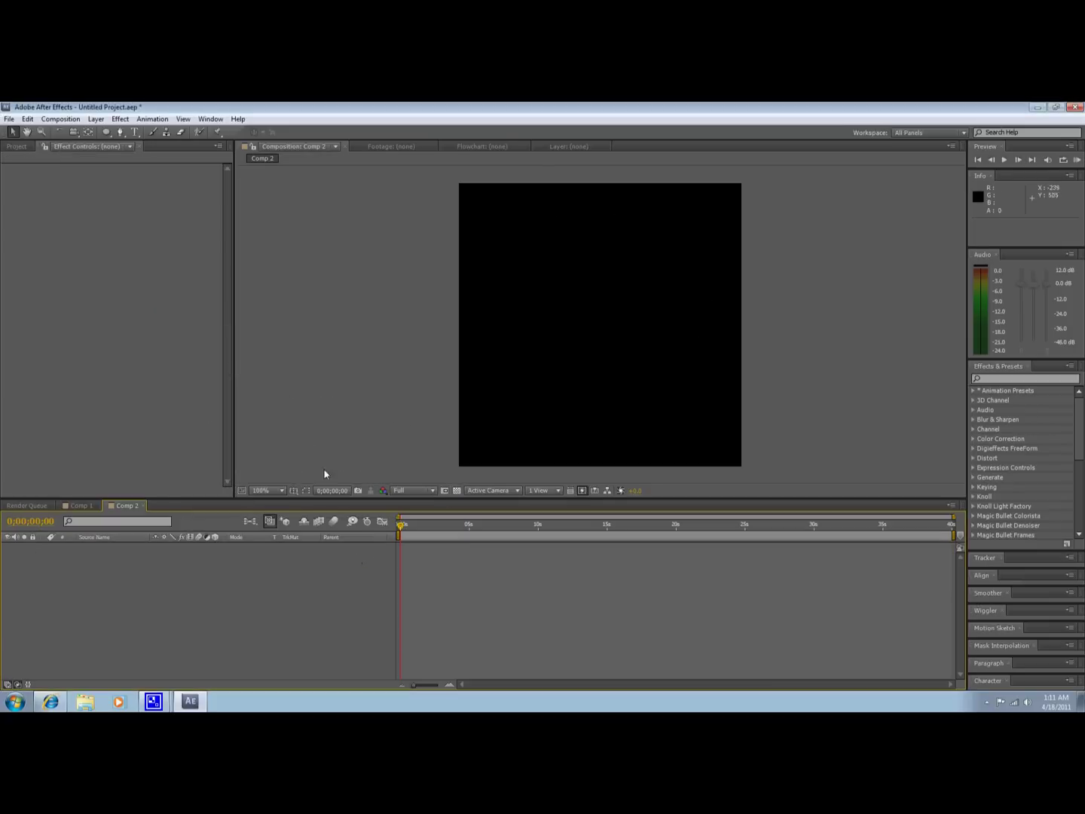
left_click(107, 133)
Add a new solid layer, Dark Red Solid 2, to Comp 2.
left_click(96, 119)
mouse_move(113, 133)
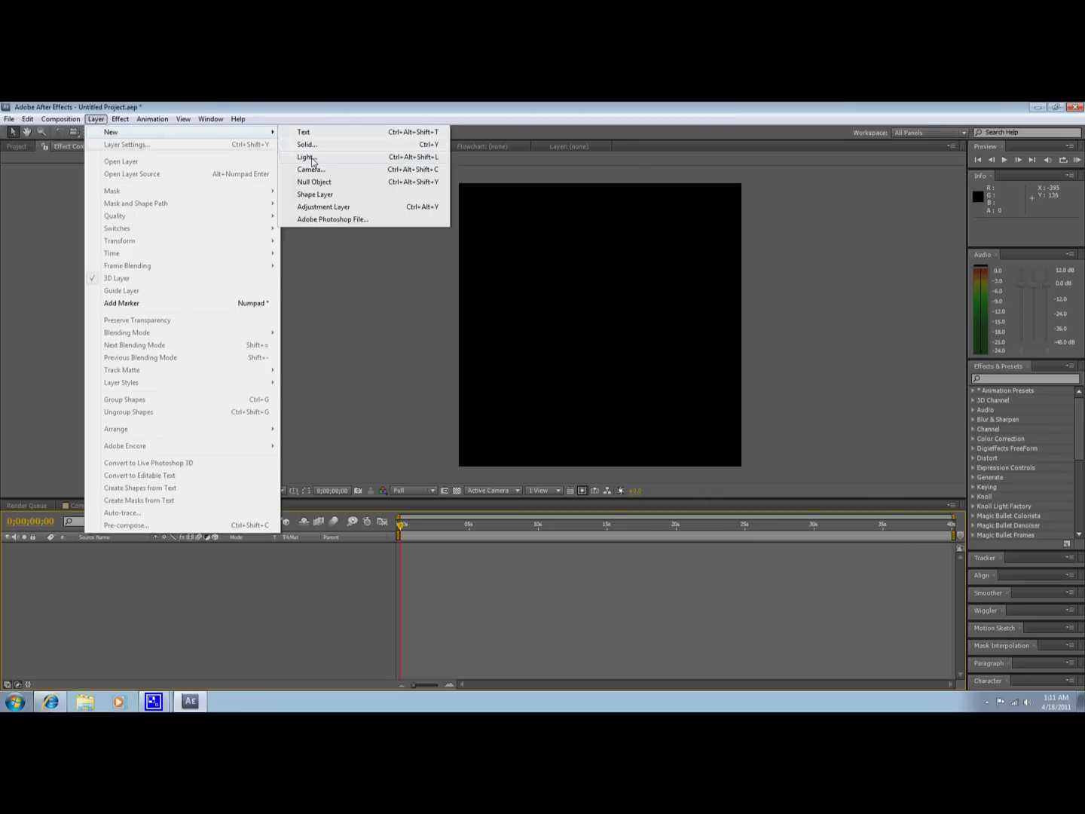
left_click(309, 145)
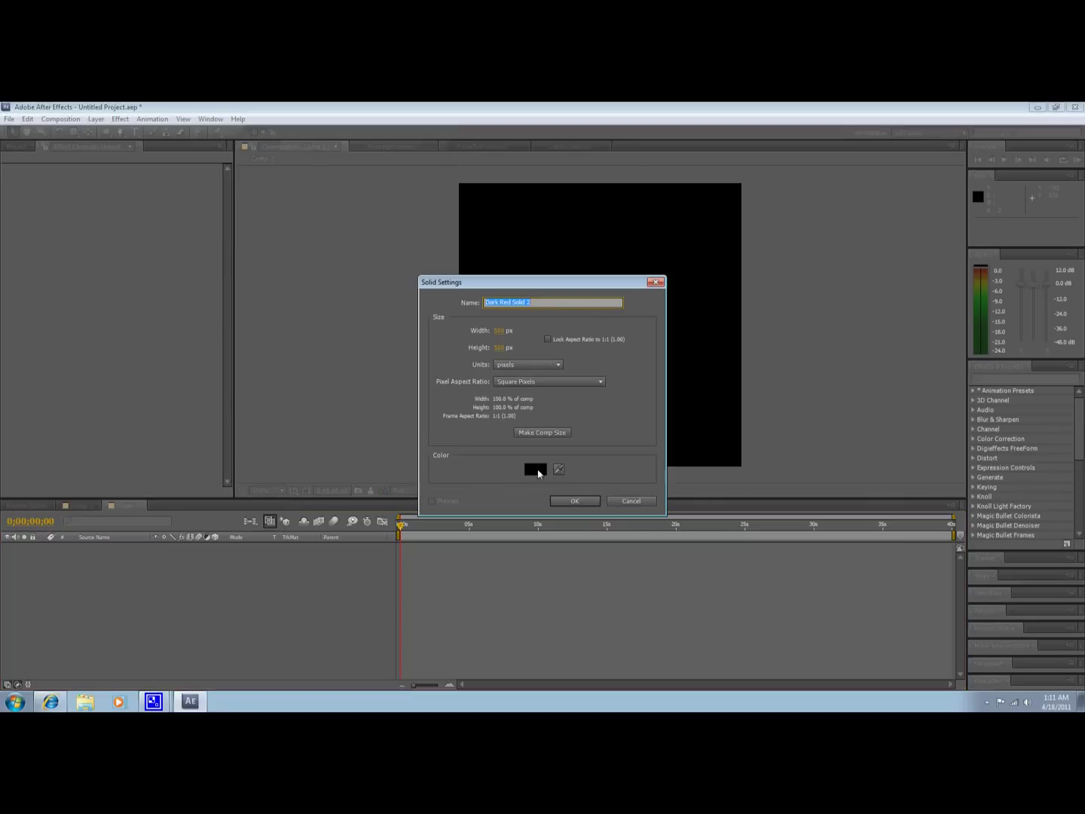
left_click(565, 499)
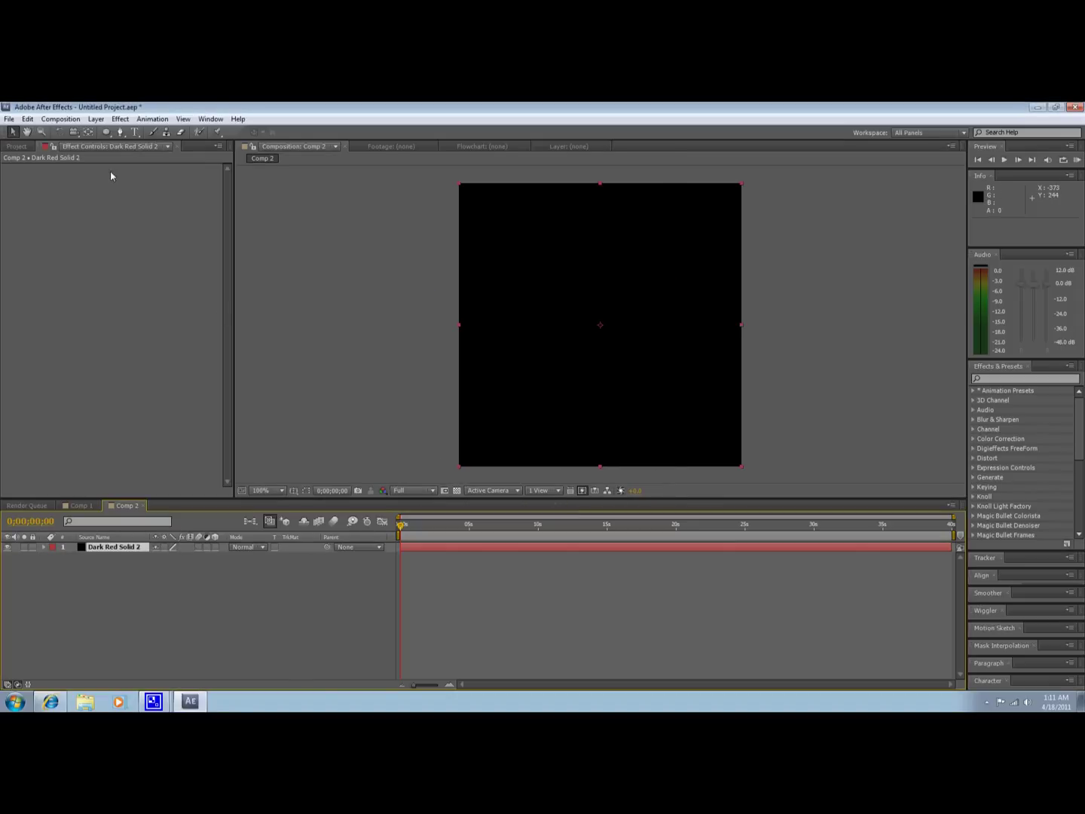
Give the solid a full-size elliptical mask, Mask 1, and select it.
double_click(107, 131)
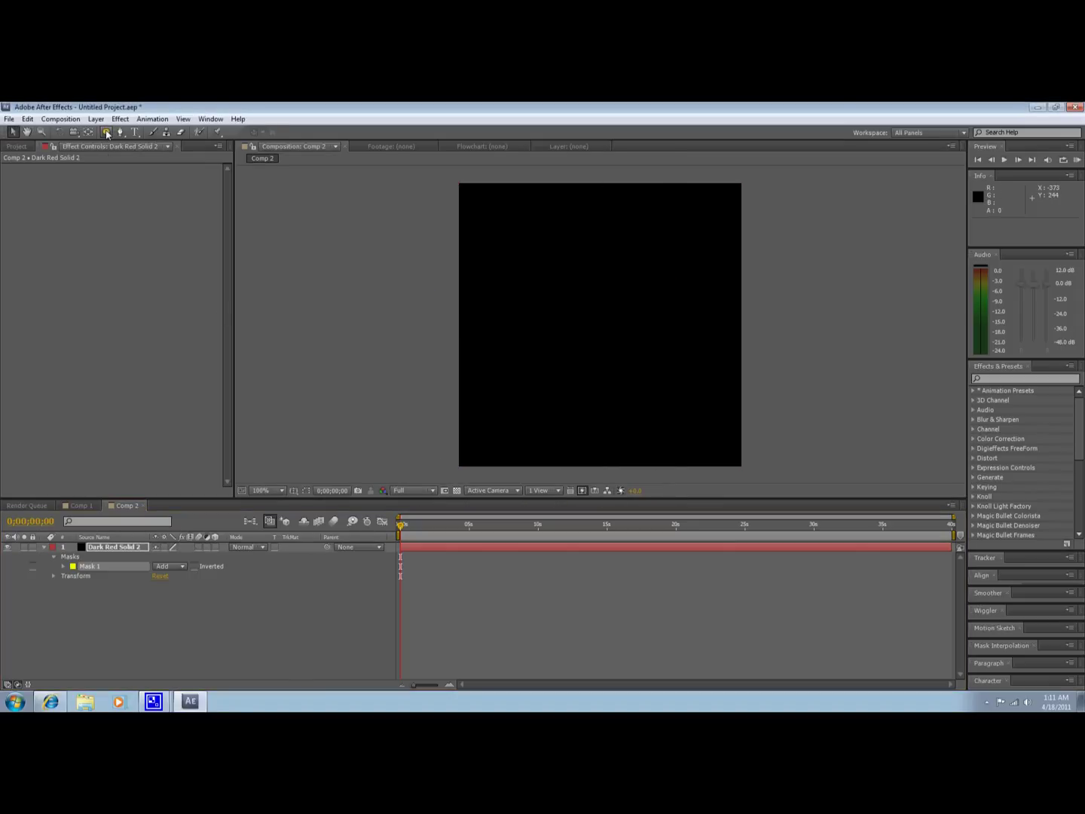
left_click_drag(106, 134, 120, 166)
left_click(95, 567)
right_click(96, 570)
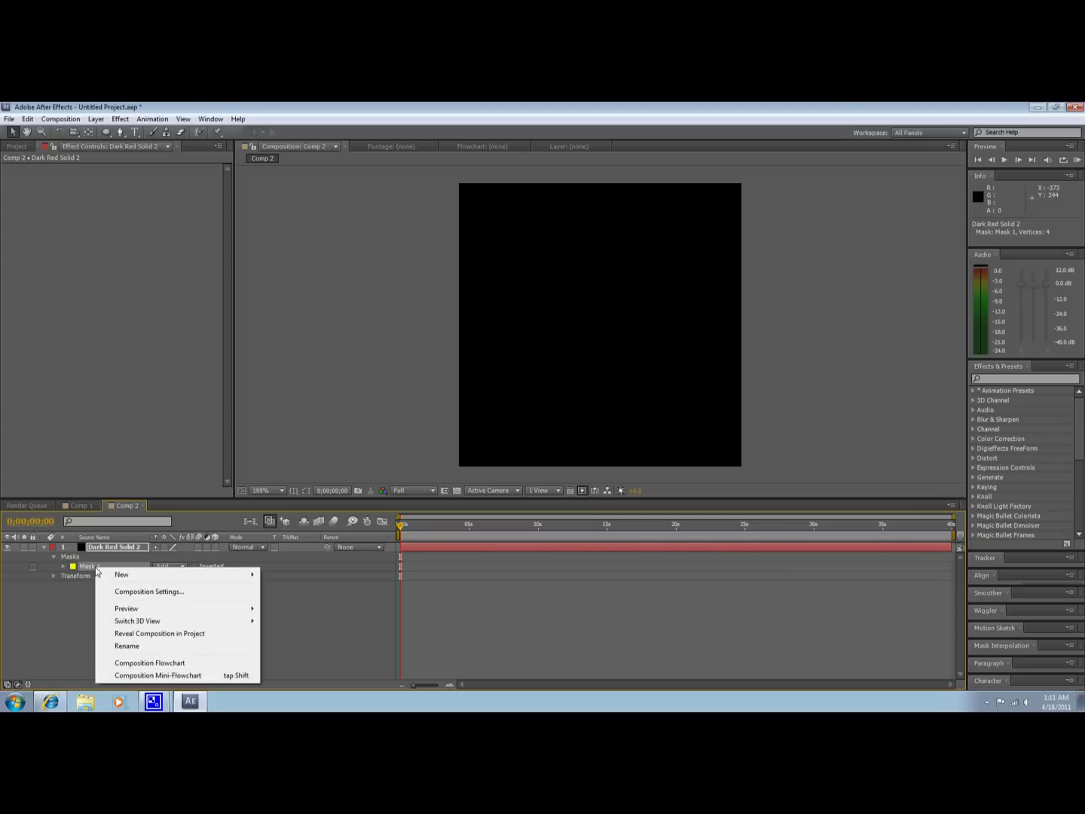
left_click(28, 118)
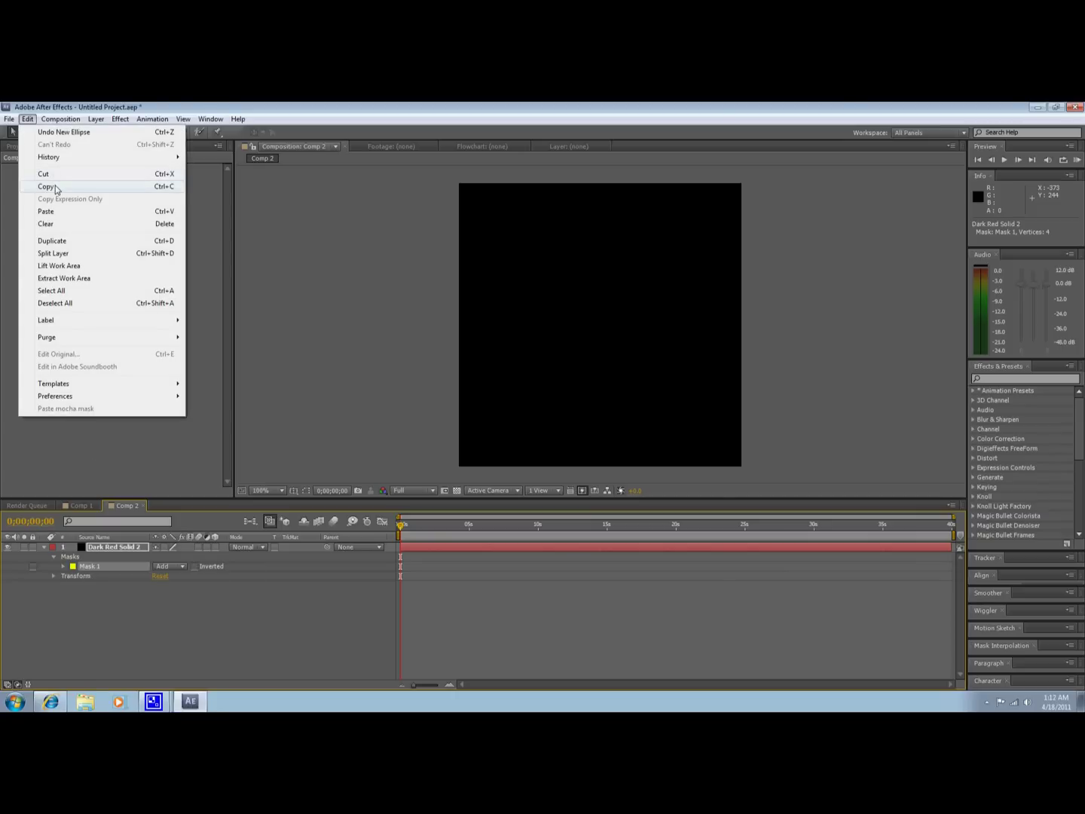
Copy the solid's Mask 1 and collapse its mask properties.
left_click(55, 187)
left_click(24, 146)
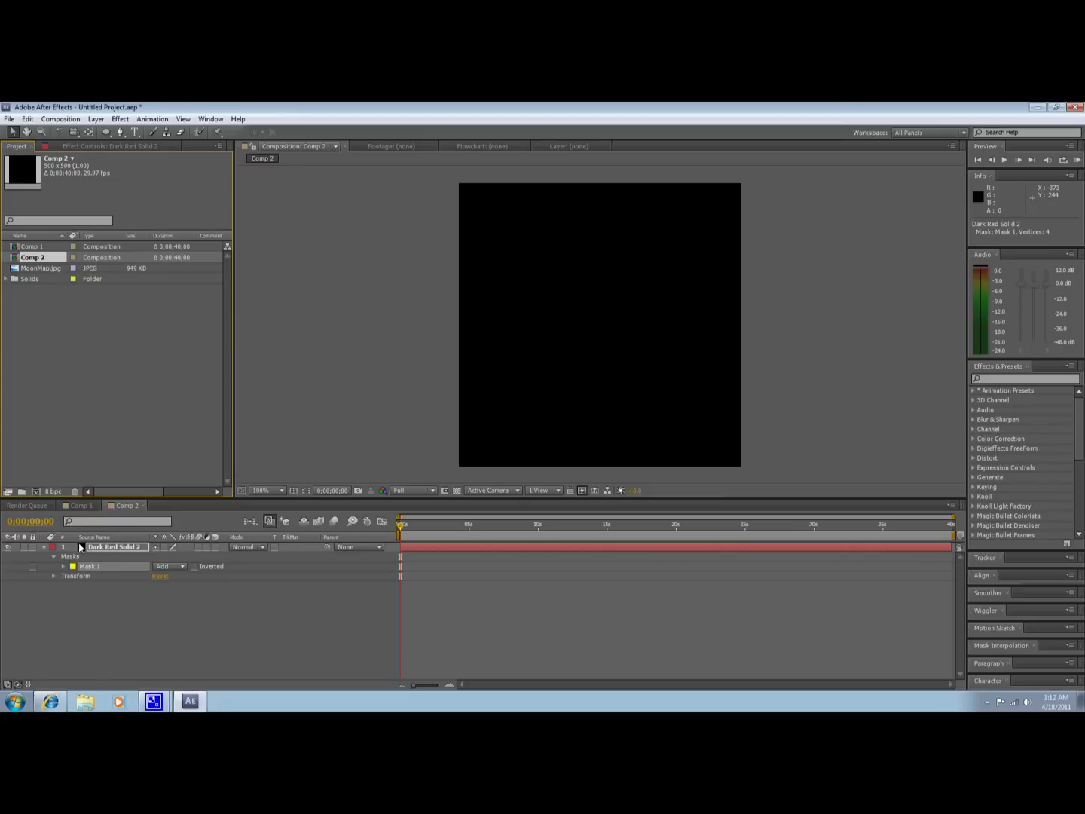
left_click(43, 547)
Paste Mask 1 onto the Orbiting Text layer in Comp 1 and reveal its properties.
left_click(80, 506)
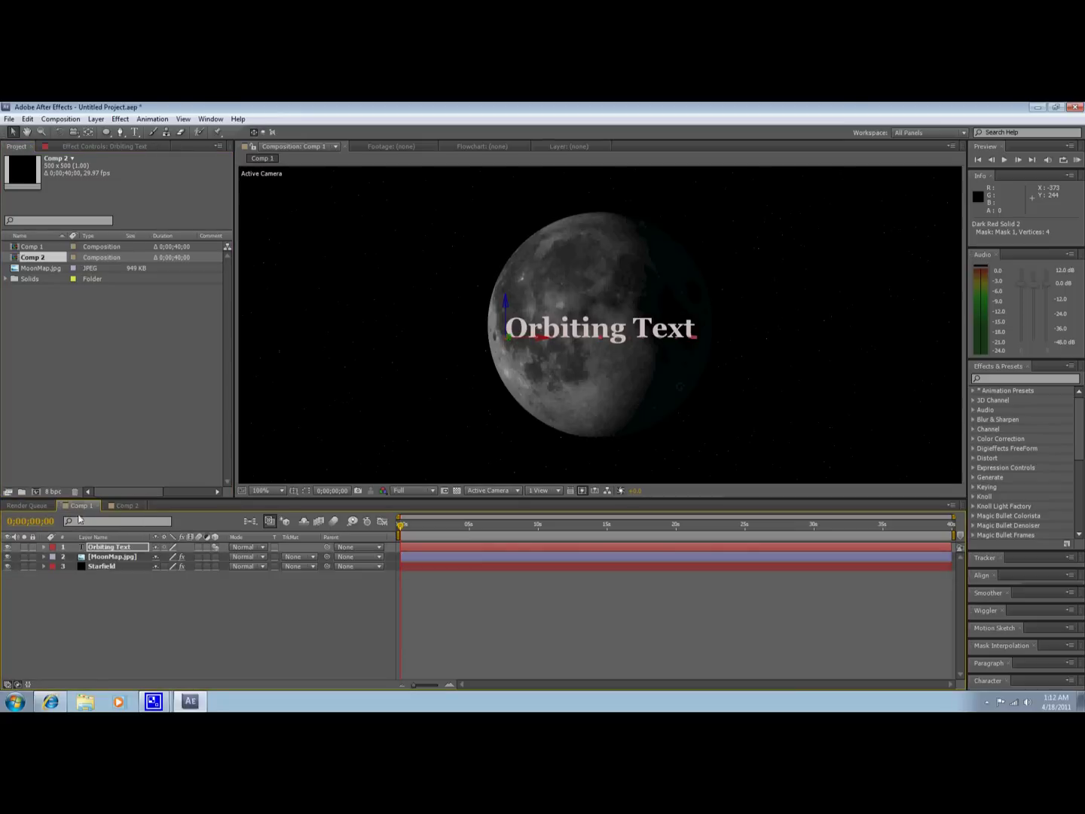
left_click(100, 549)
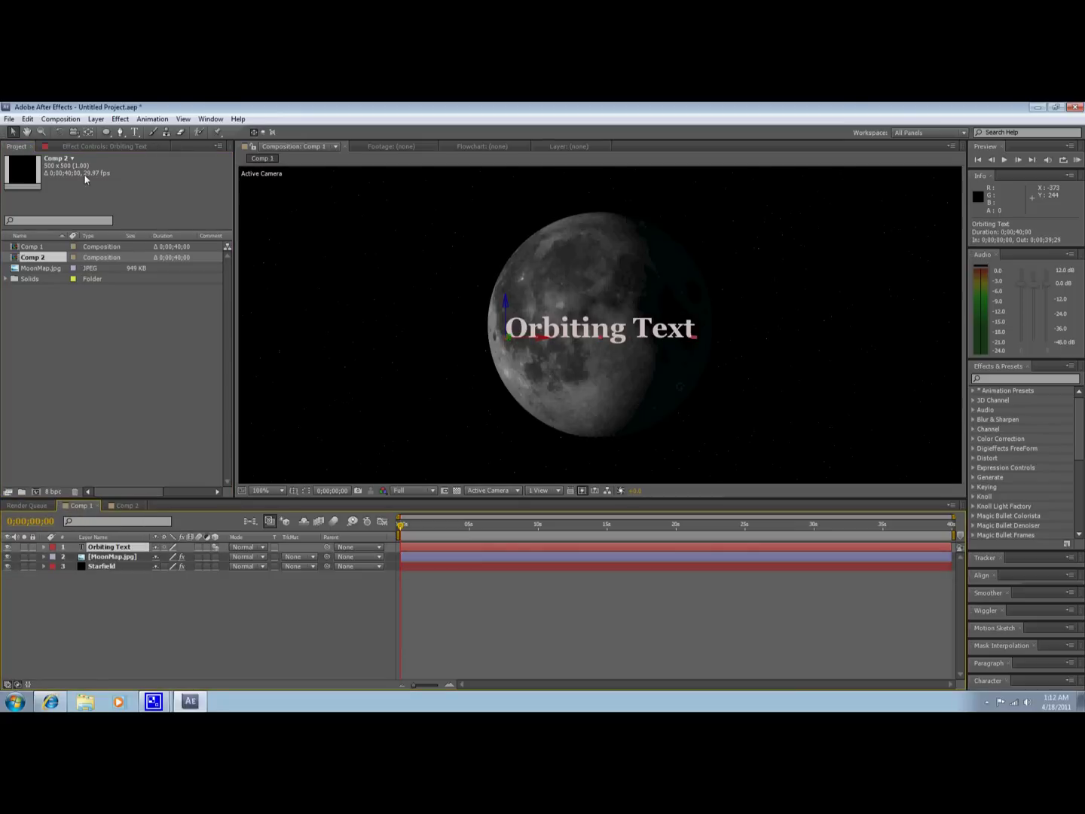
left_click(27, 119)
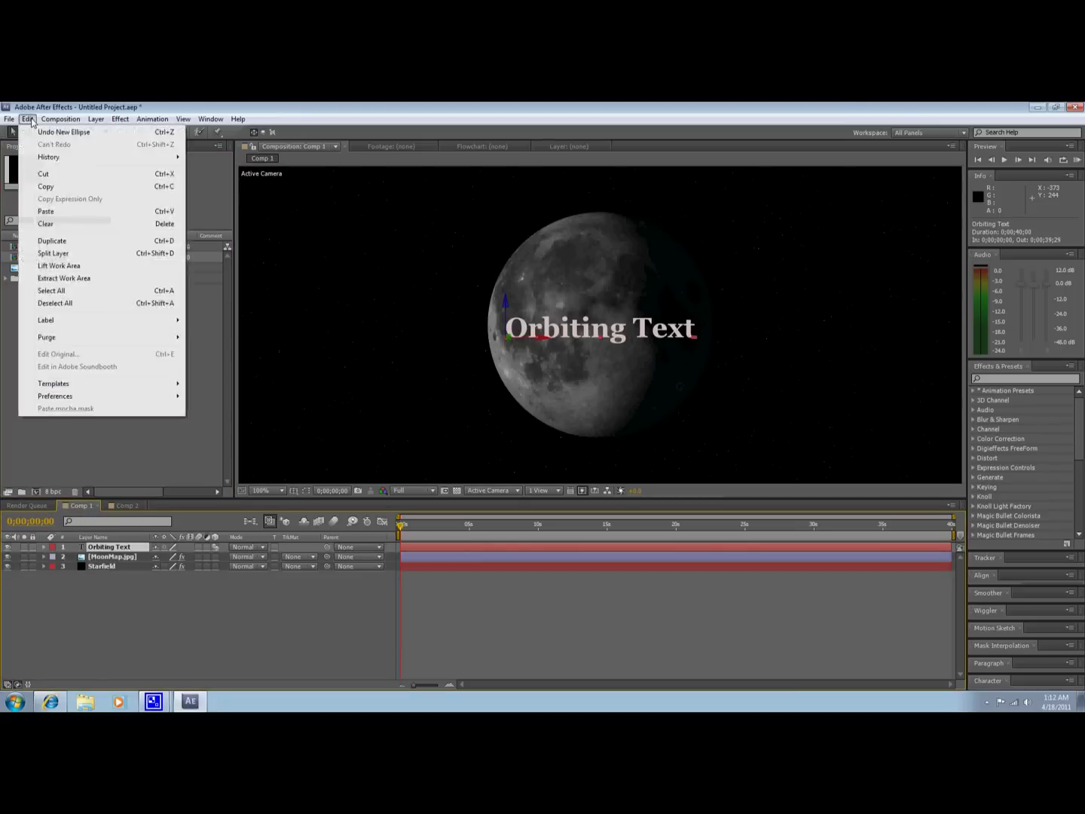
left_click(53, 212)
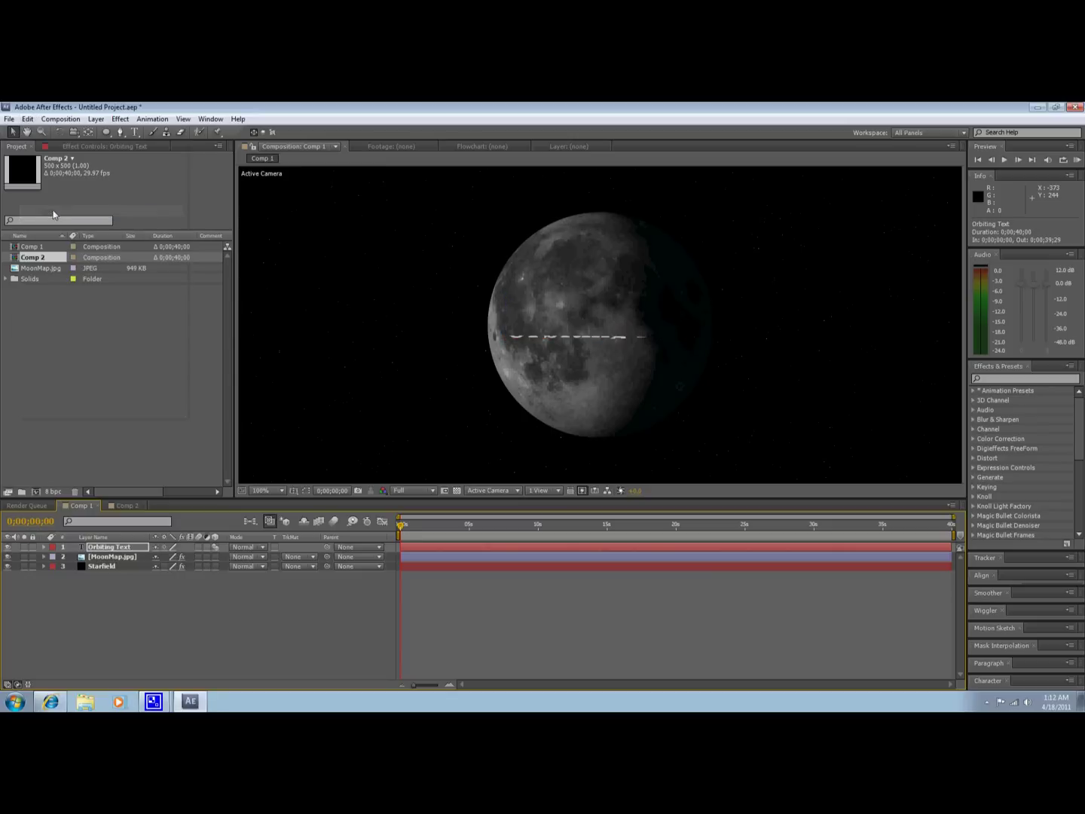
left_click(45, 548)
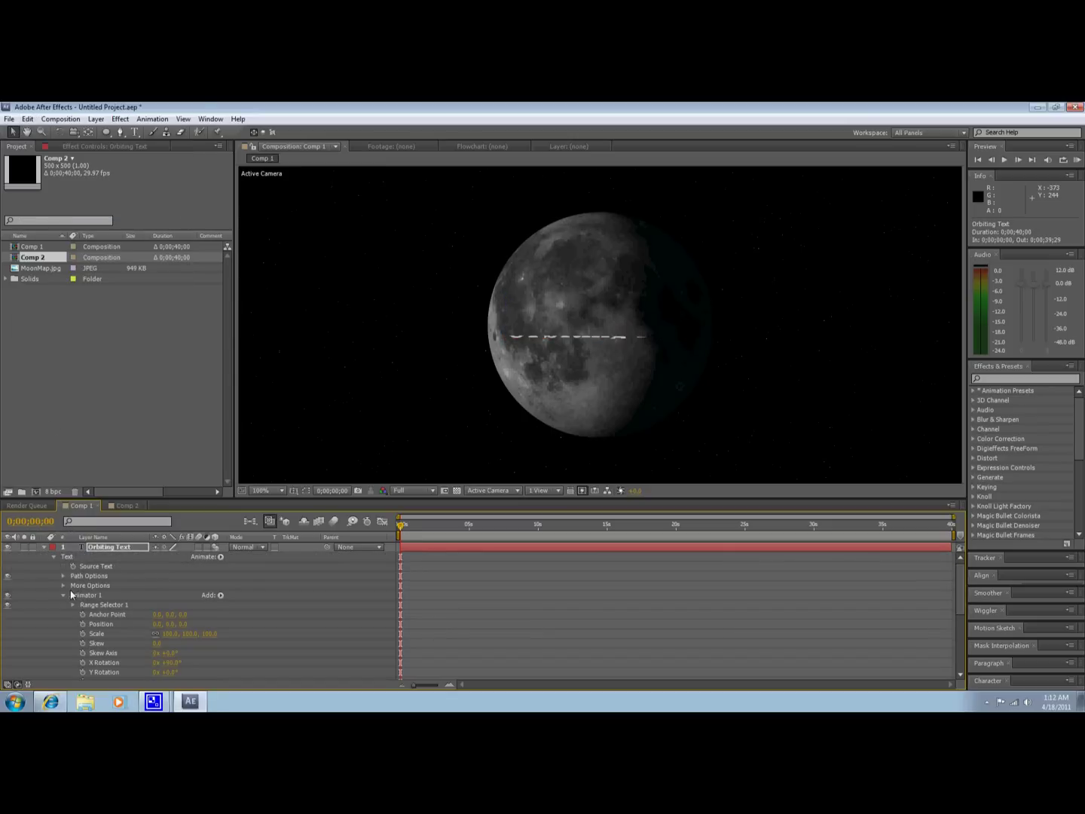
Set the Orbiting Text's Path Options path to Mask 1.
left_click(64, 575)
left_click(175, 587)
left_click(179, 614)
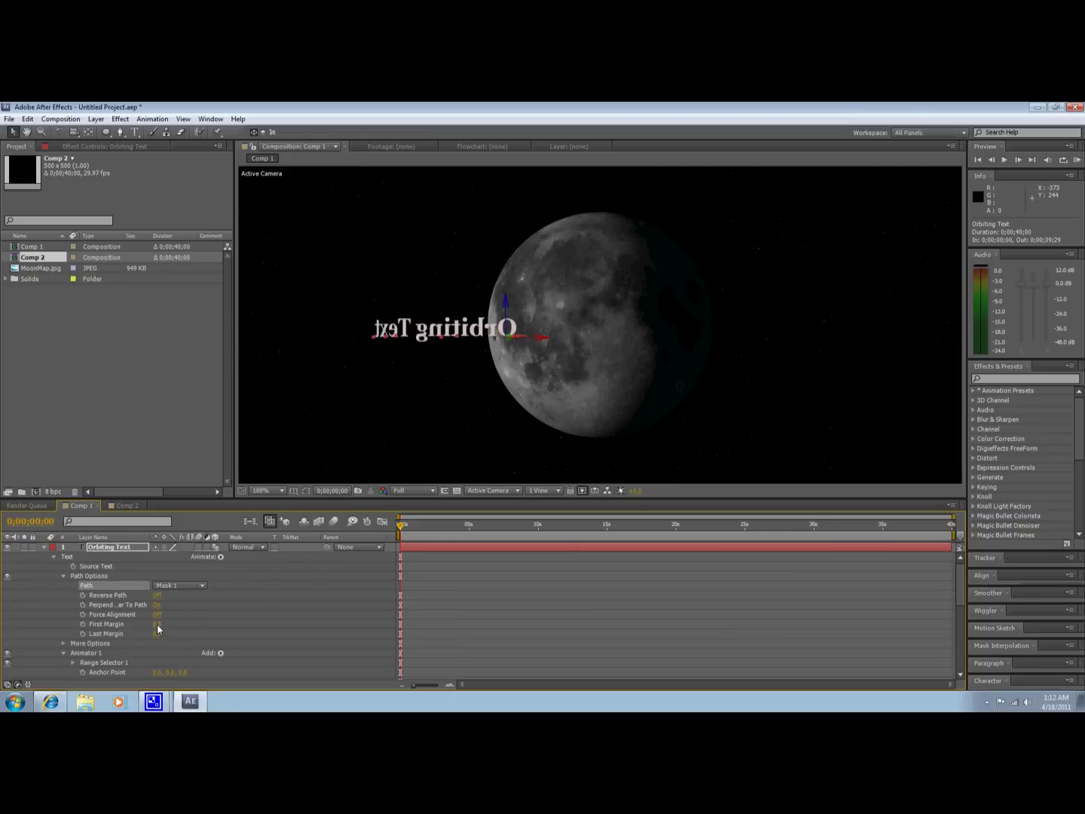
Keyframe First Margin from its start value to a much higher value at the composition end.
left_click_drag(158, 626, 533, 641)
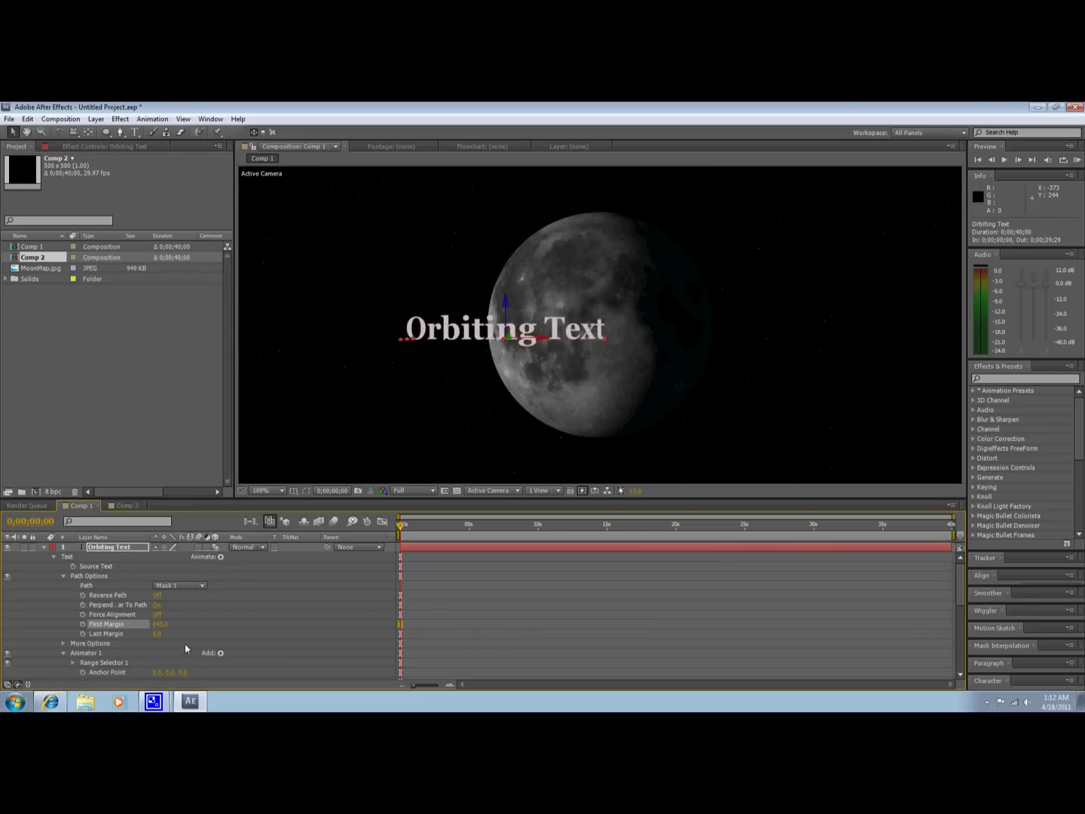
left_click(82, 624)
left_click_drag(403, 526, 953, 538)
left_click_drag(159, 624, 1029, 603)
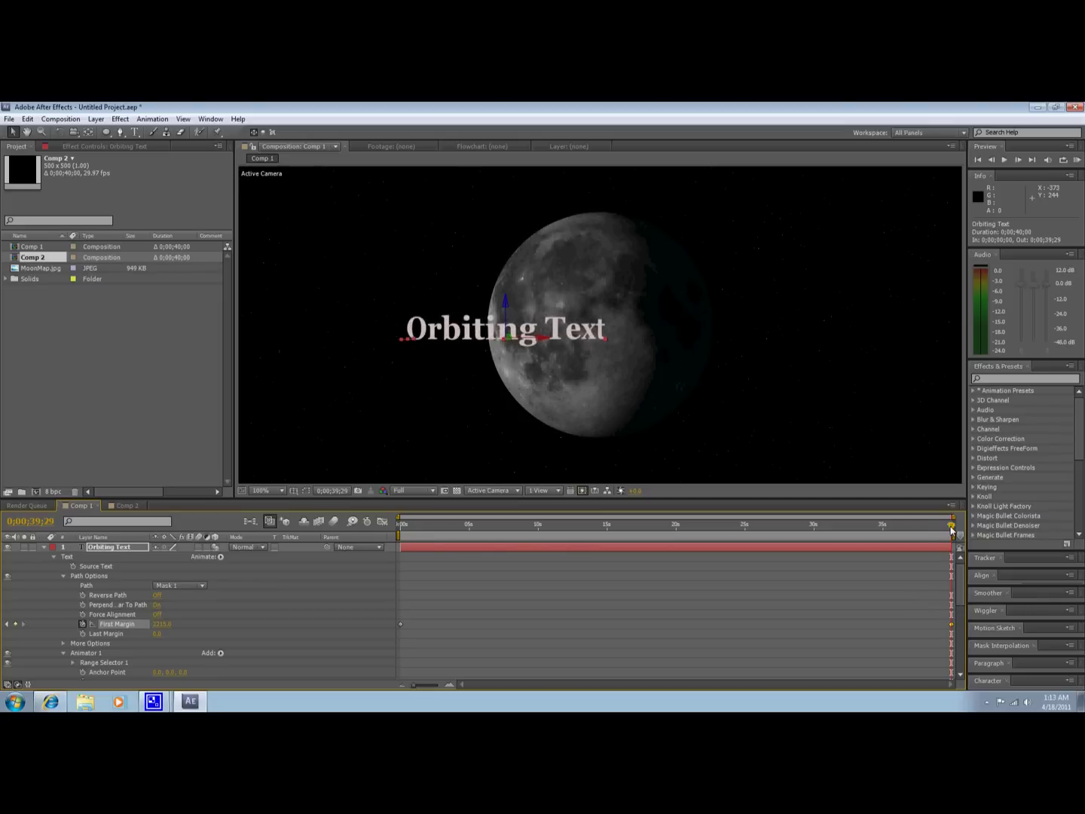
Shift the Orbiting Text layer right over the moon and scrub the timeline to check the orbit.
mouse_move(951, 530)
left_mouse_down()
mouse_move(835, 546)
mouse_move(401, 557)
mouse_move(960, 553)
left_mouse_up()
left_click_drag(541, 342, 626, 350)
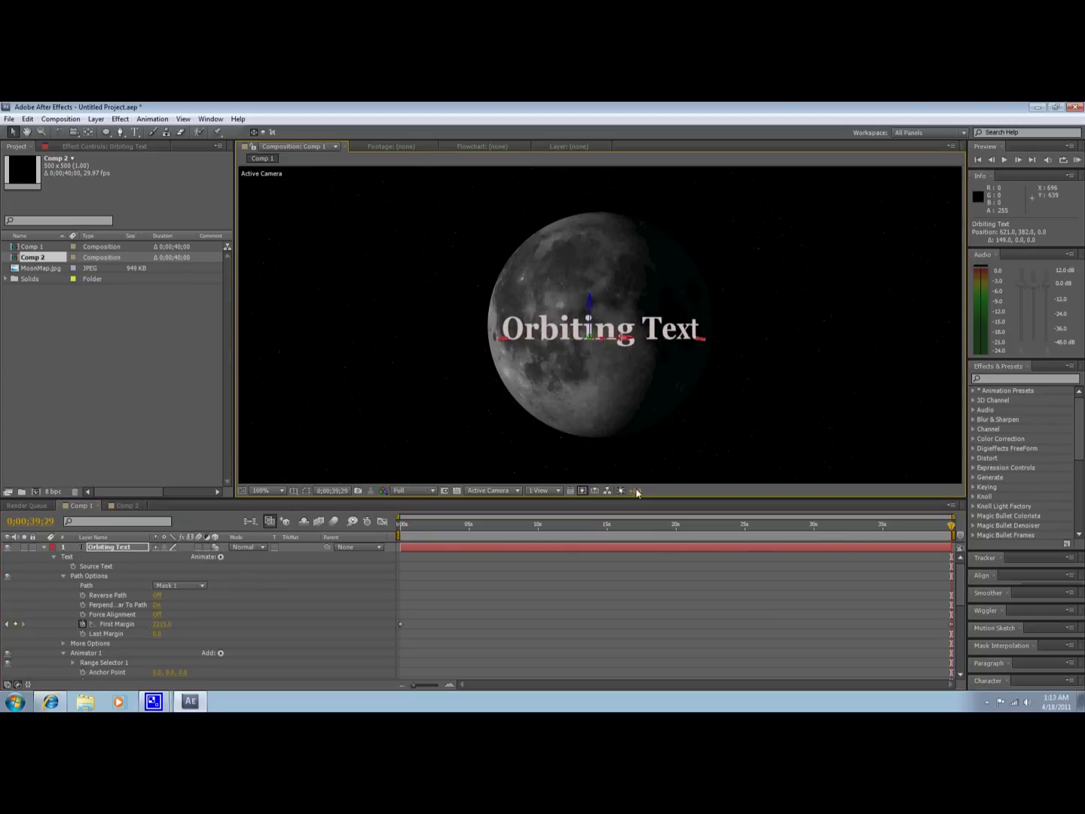
left_click(571, 528)
left_click_drag(571, 527, 400, 558)
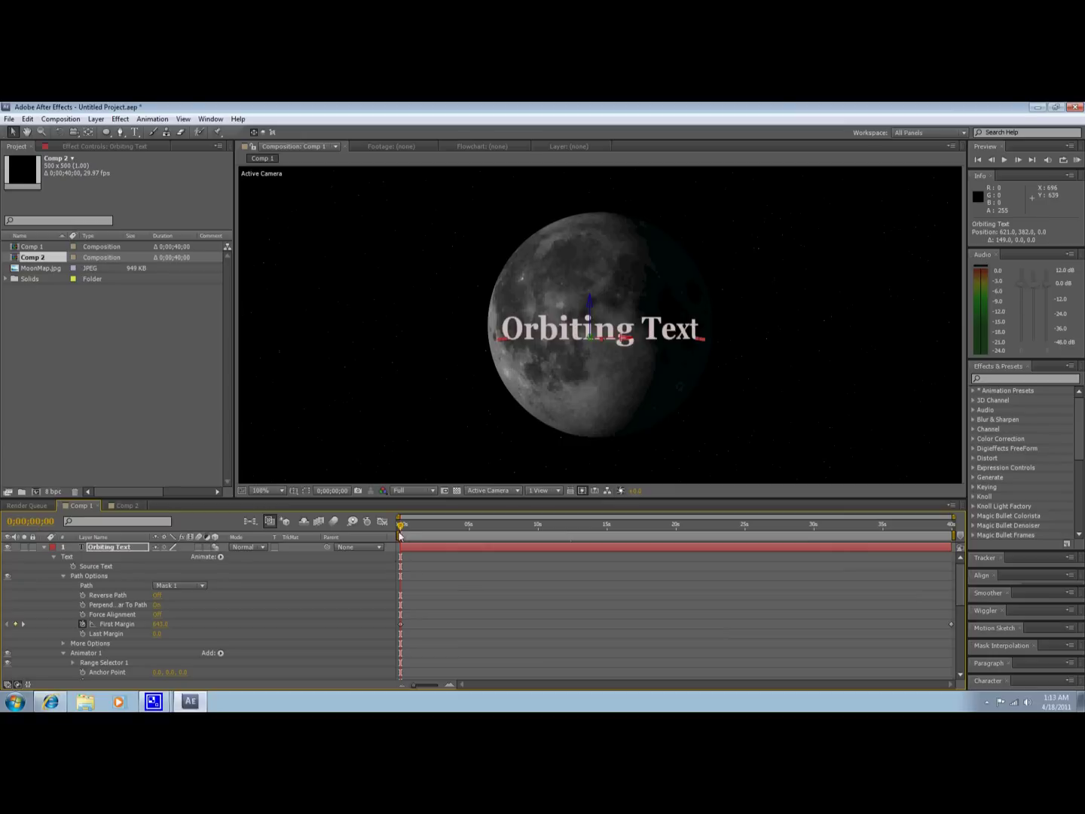
left_click_drag(400, 530, 414, 533)
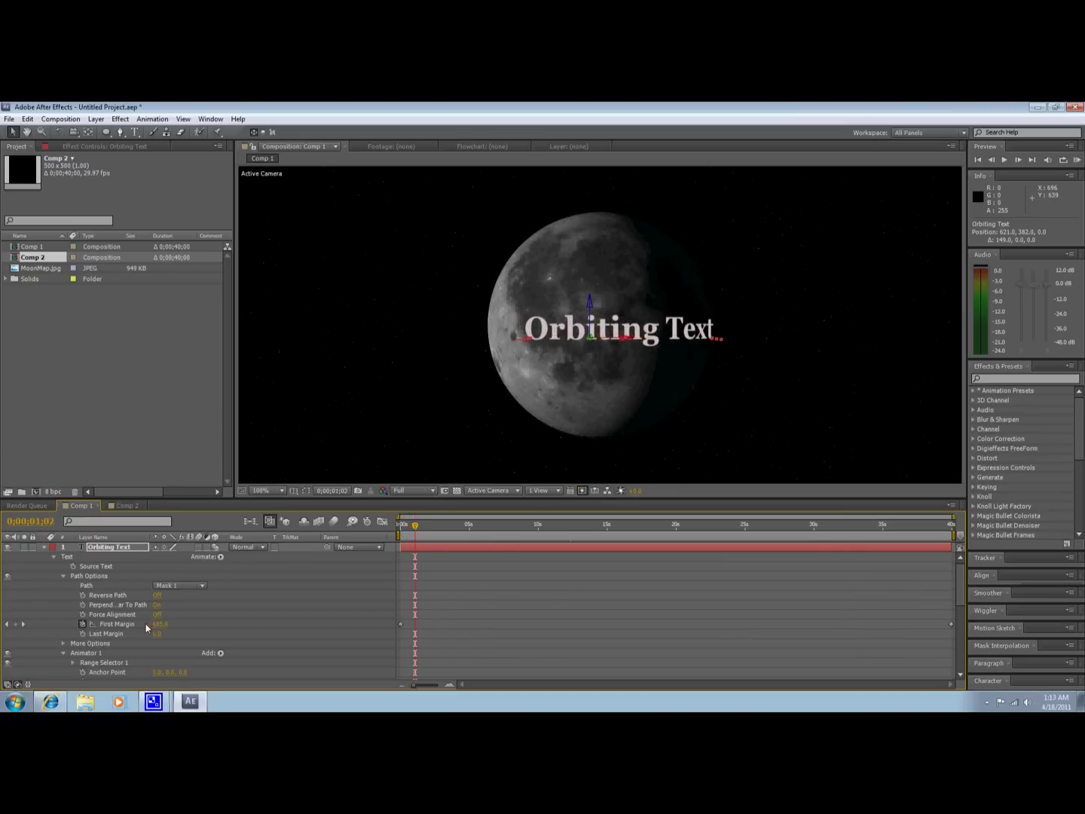
Tilt the Orbiting Text by scrubbing its Transform Orientation value.
left_click(55, 557)
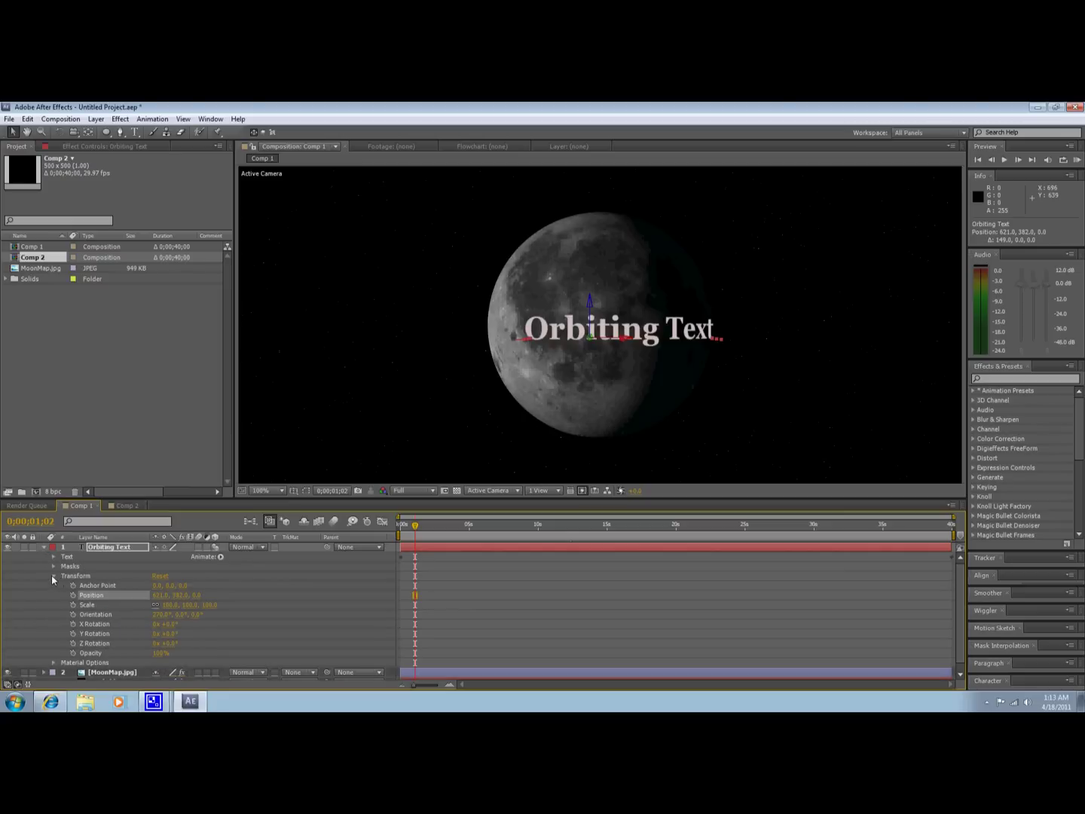
left_click(53, 577)
left_click(66, 566)
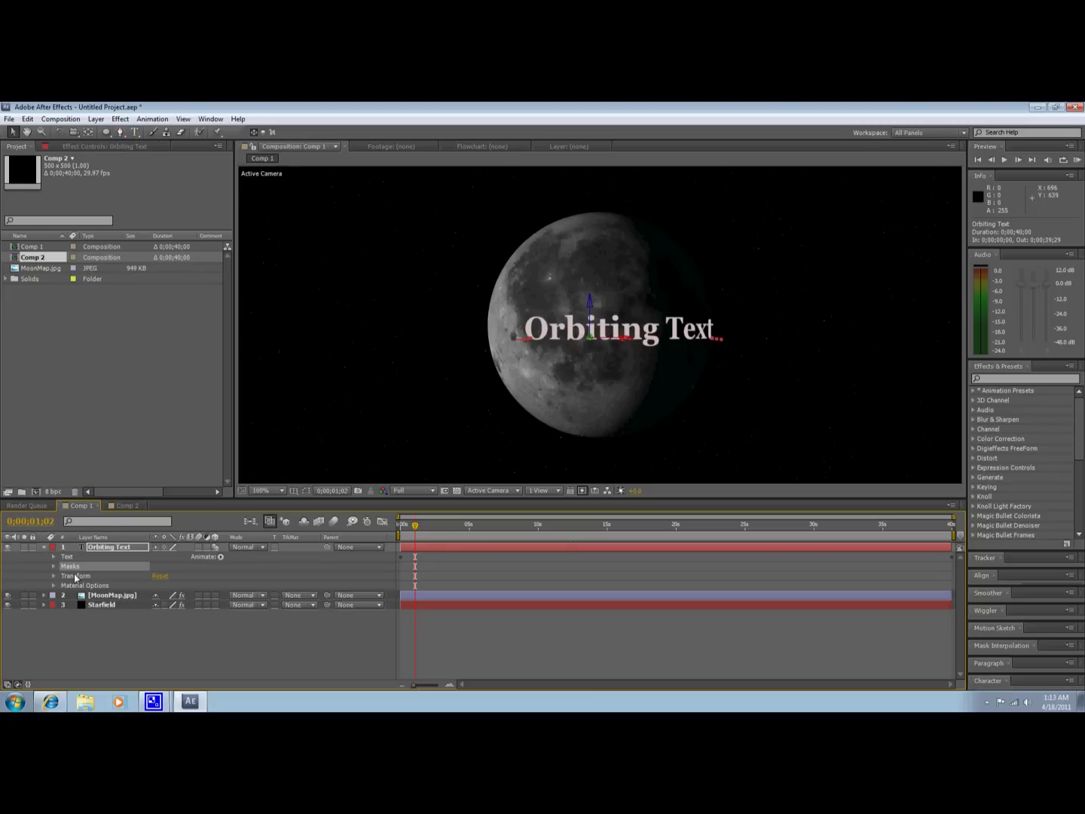
left_click(53, 556)
scroll(76, 595, "down", 1)
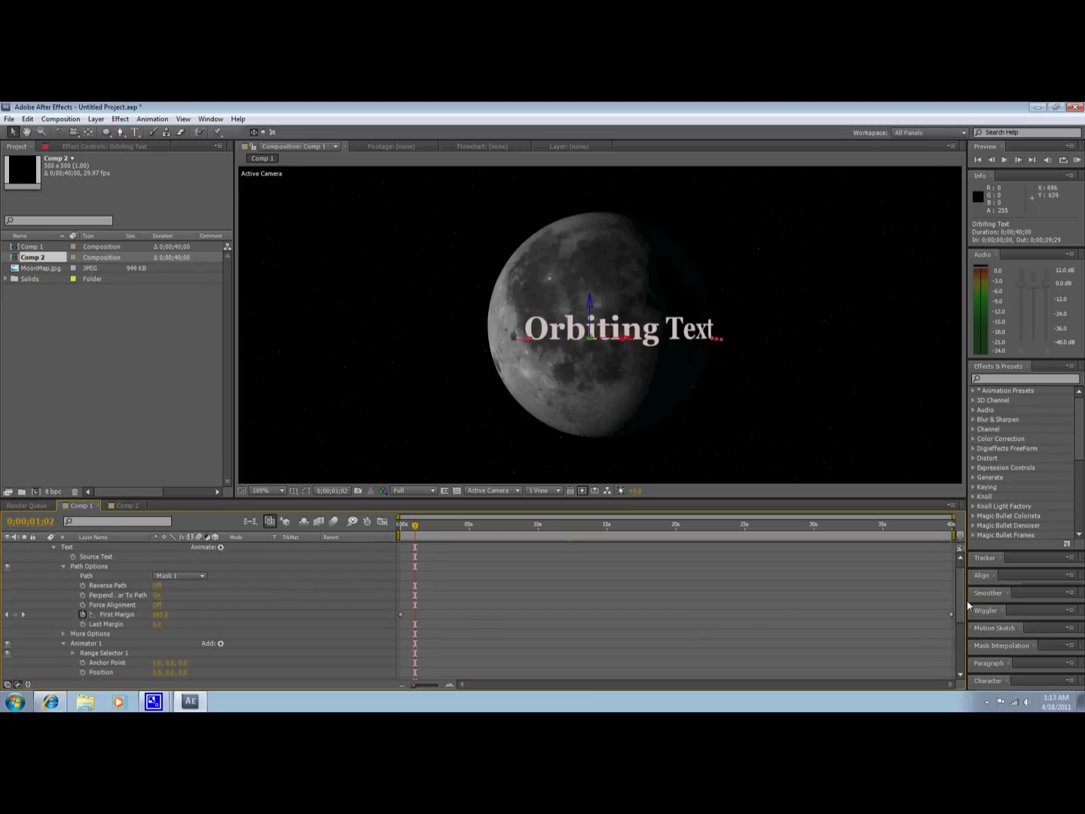
scroll(961, 615, "down", 1)
scroll(961, 615, "down", 6)
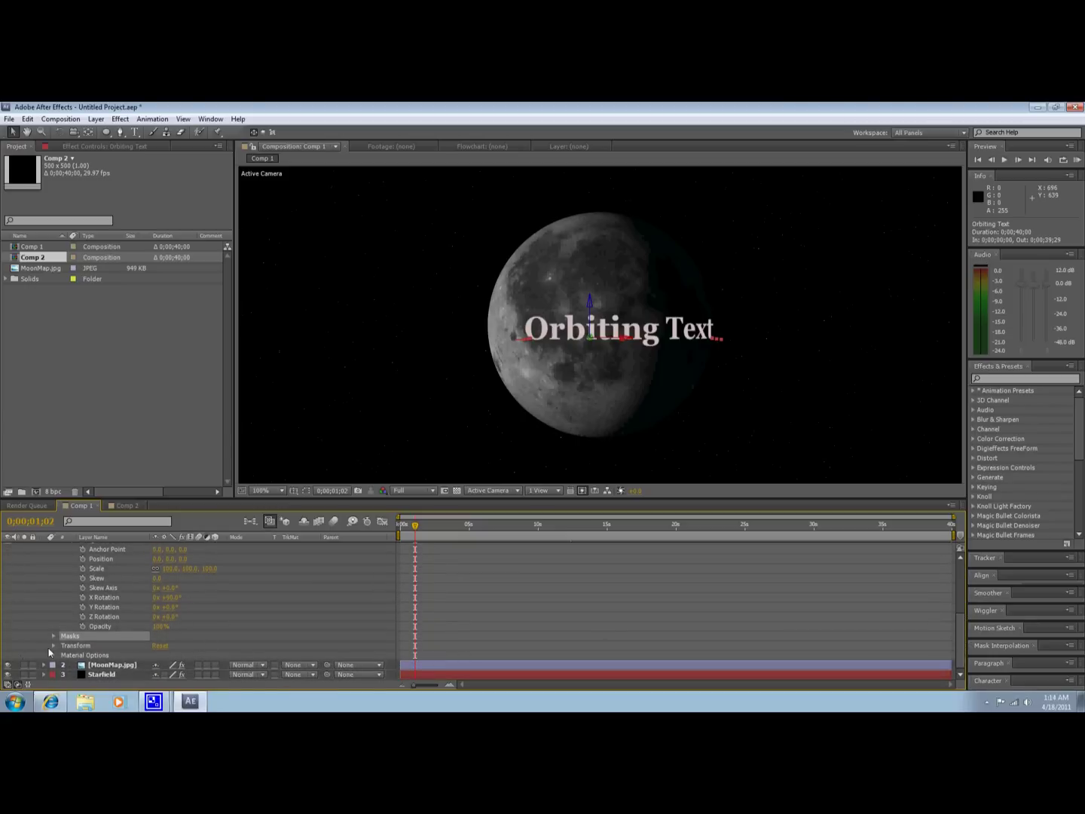
left_click(54, 646)
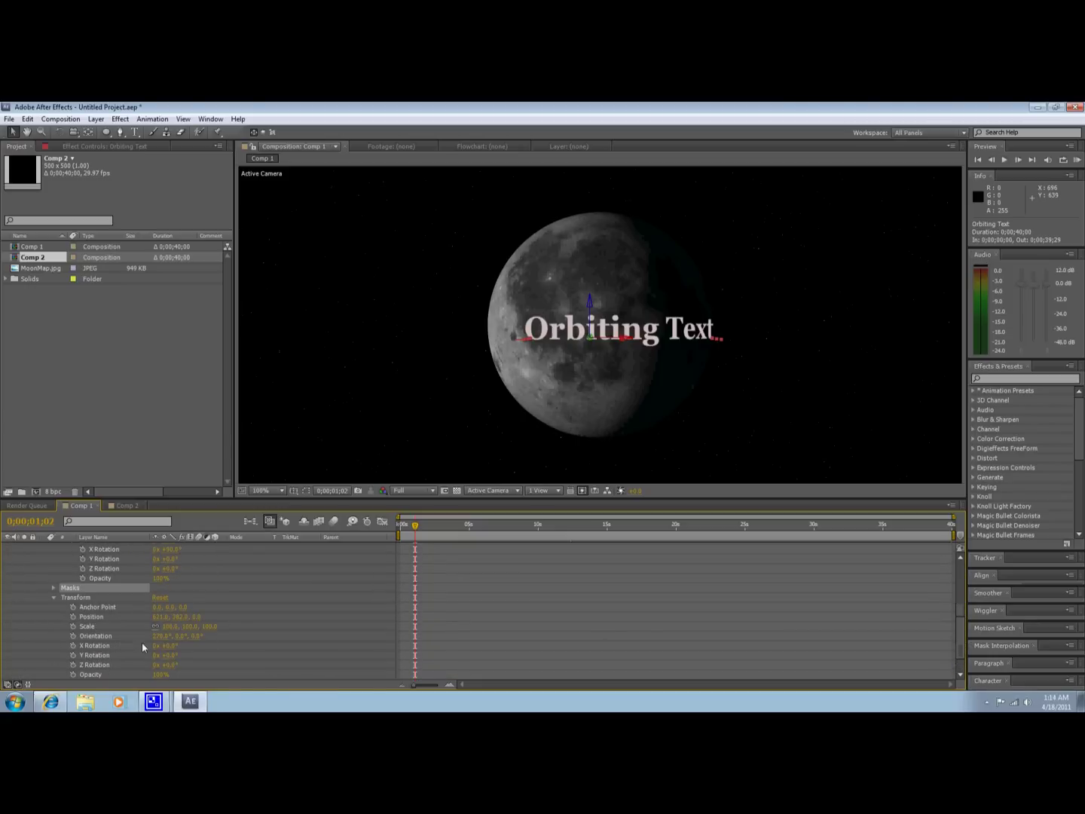
left_click_drag(162, 641, 167, 637)
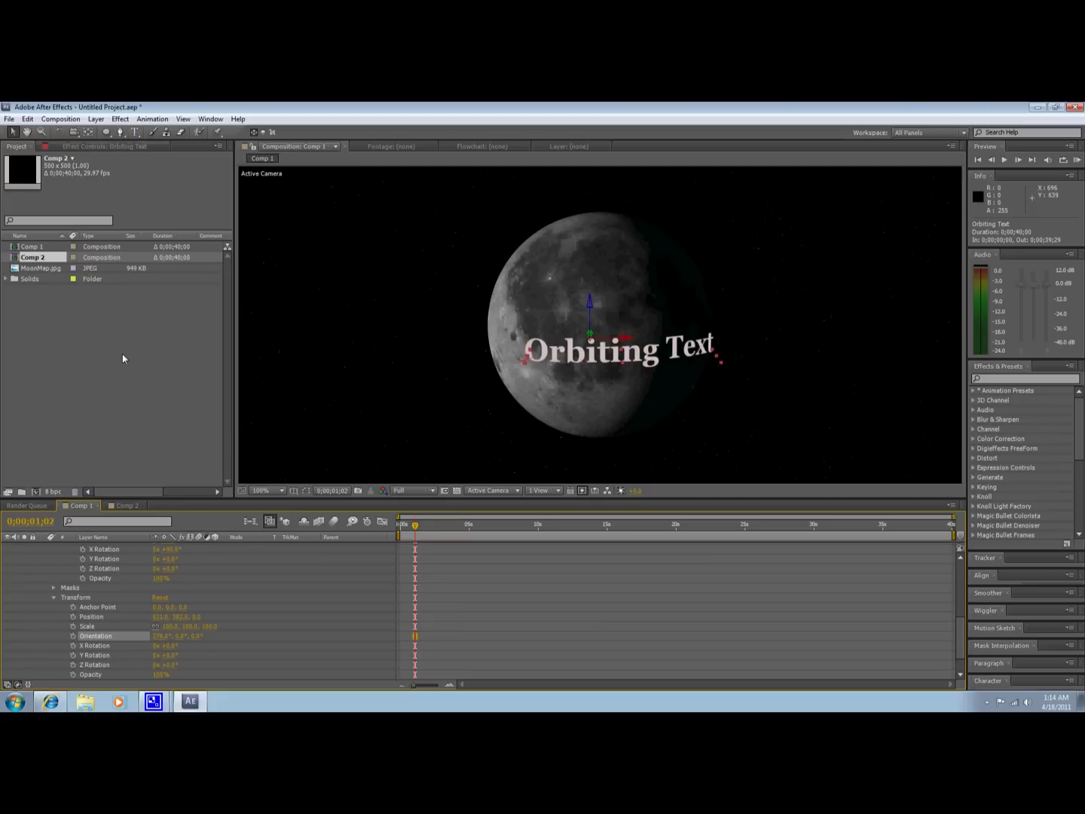
Collapse the Transform, Animator 1 and Path Options property groups.
left_click(53, 596)
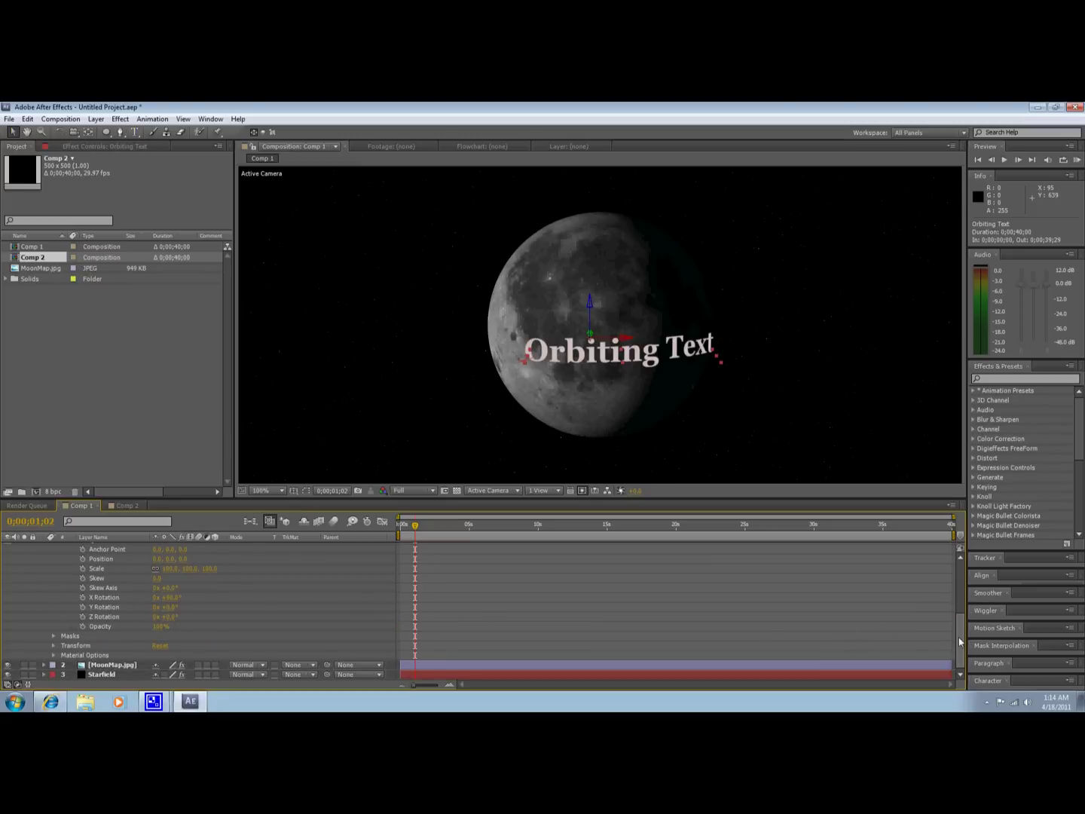
scroll(883, 611, "up", 3)
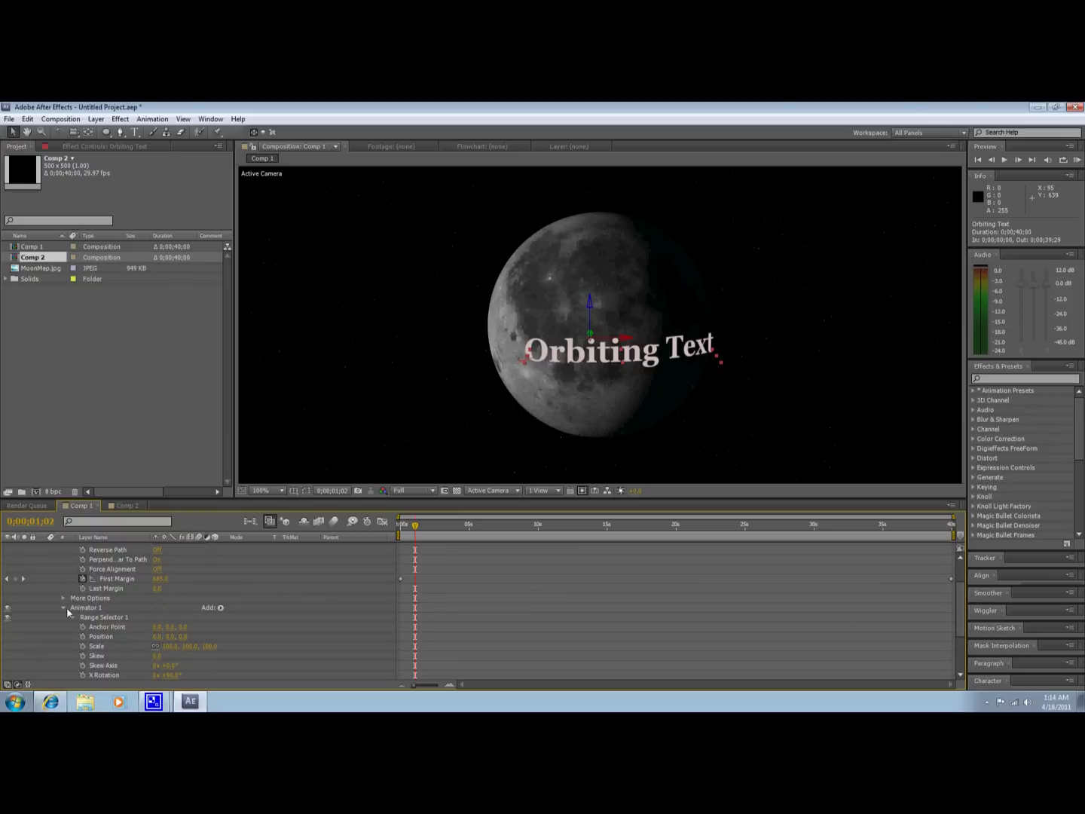
left_click(63, 608)
left_click(64, 550)
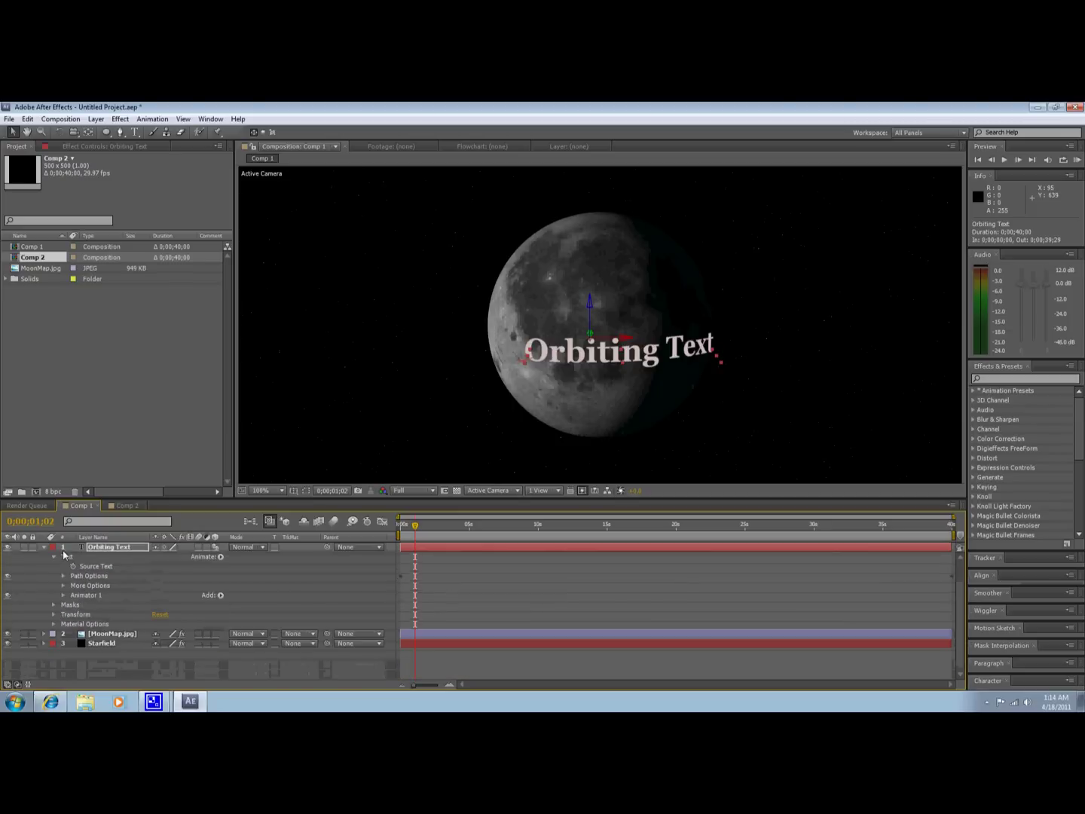
Draw a closed Mask 2 with the Pen tool over the back of the orbit.
left_click(121, 132)
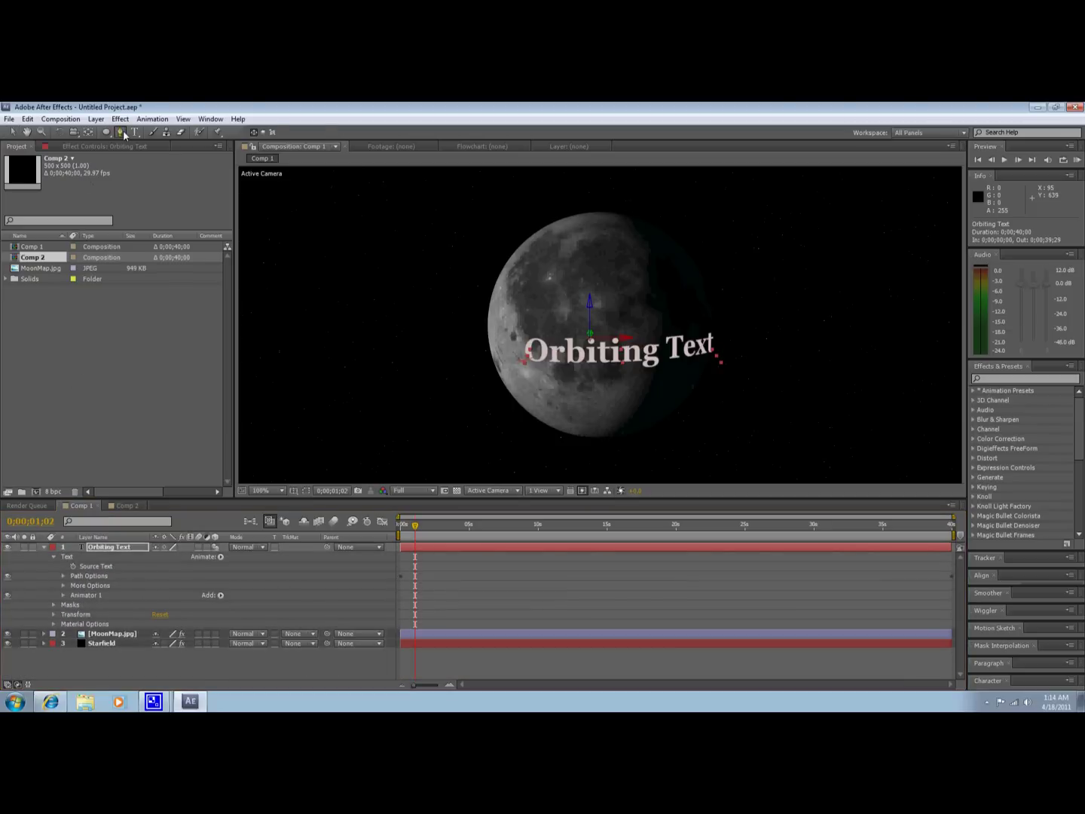
left_click(488, 347)
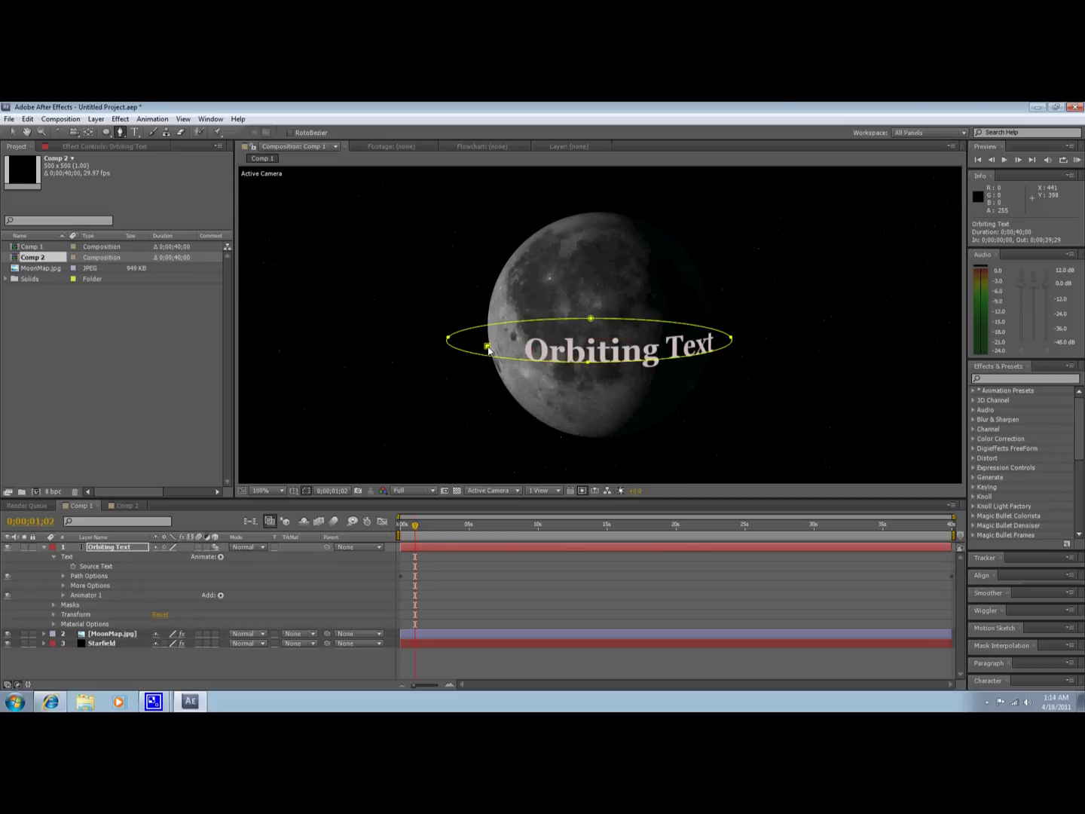
left_click(584, 337)
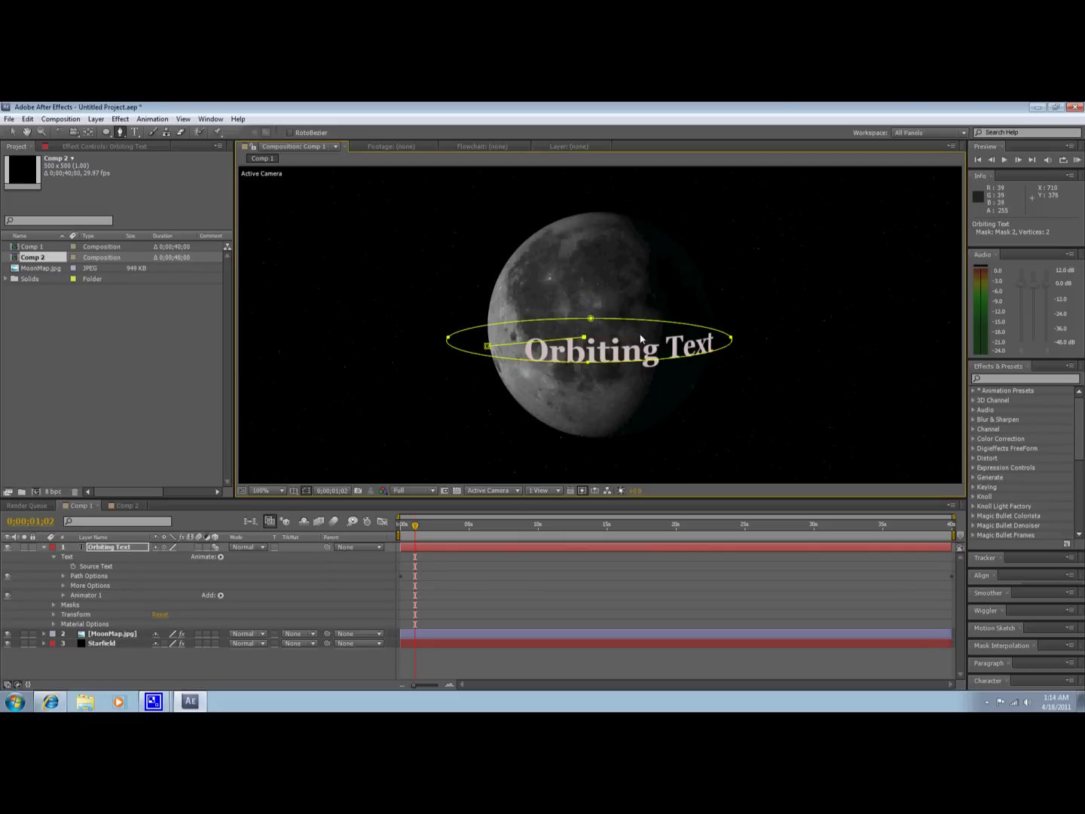
left_click(668, 334)
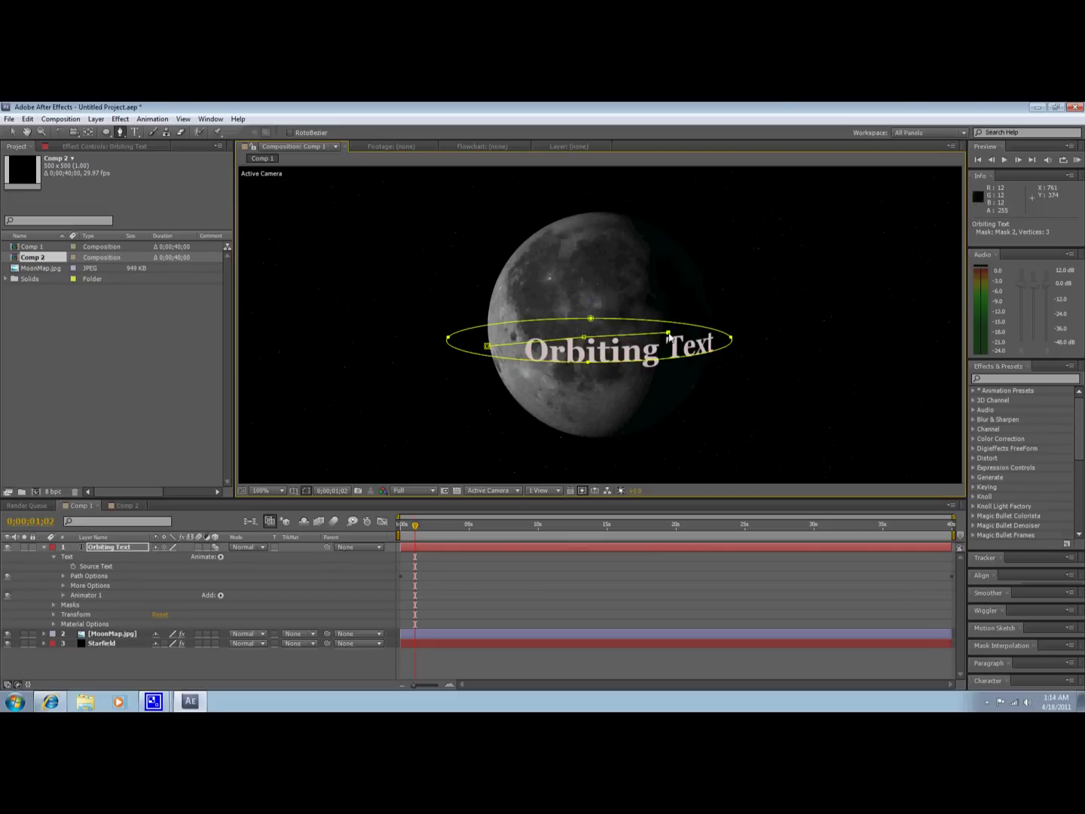
left_click(712, 333)
left_click(489, 302)
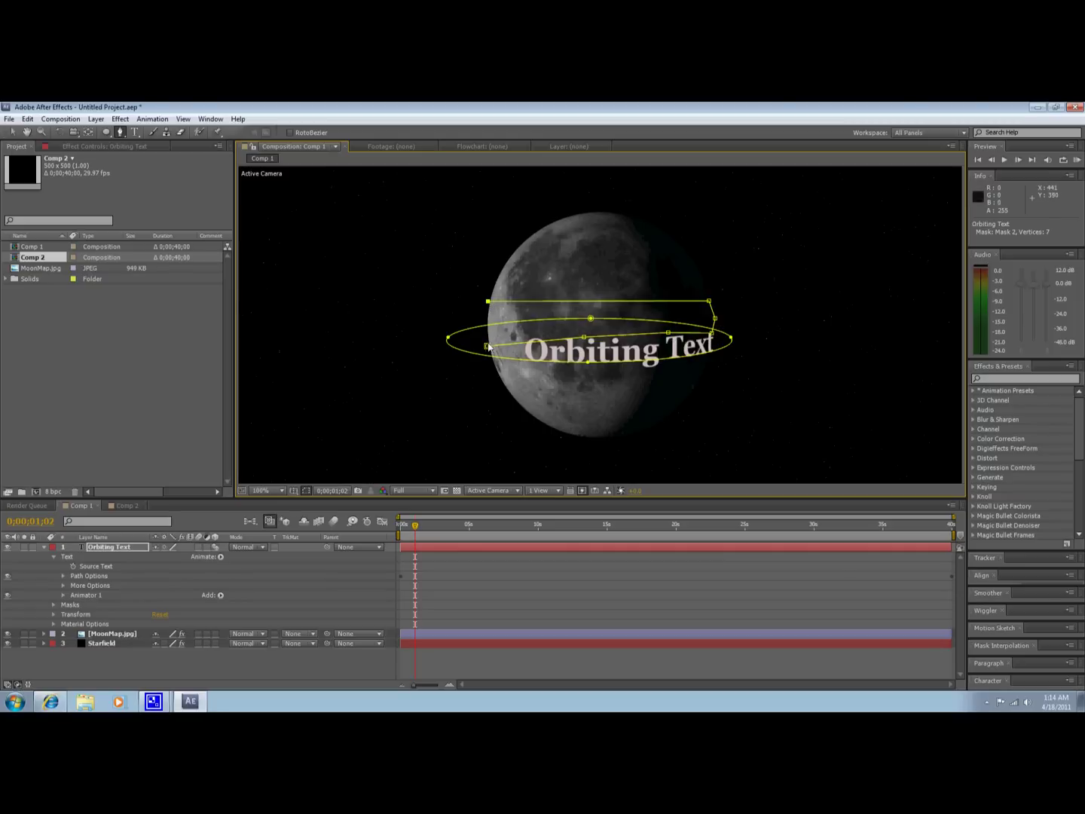
left_click(488, 347)
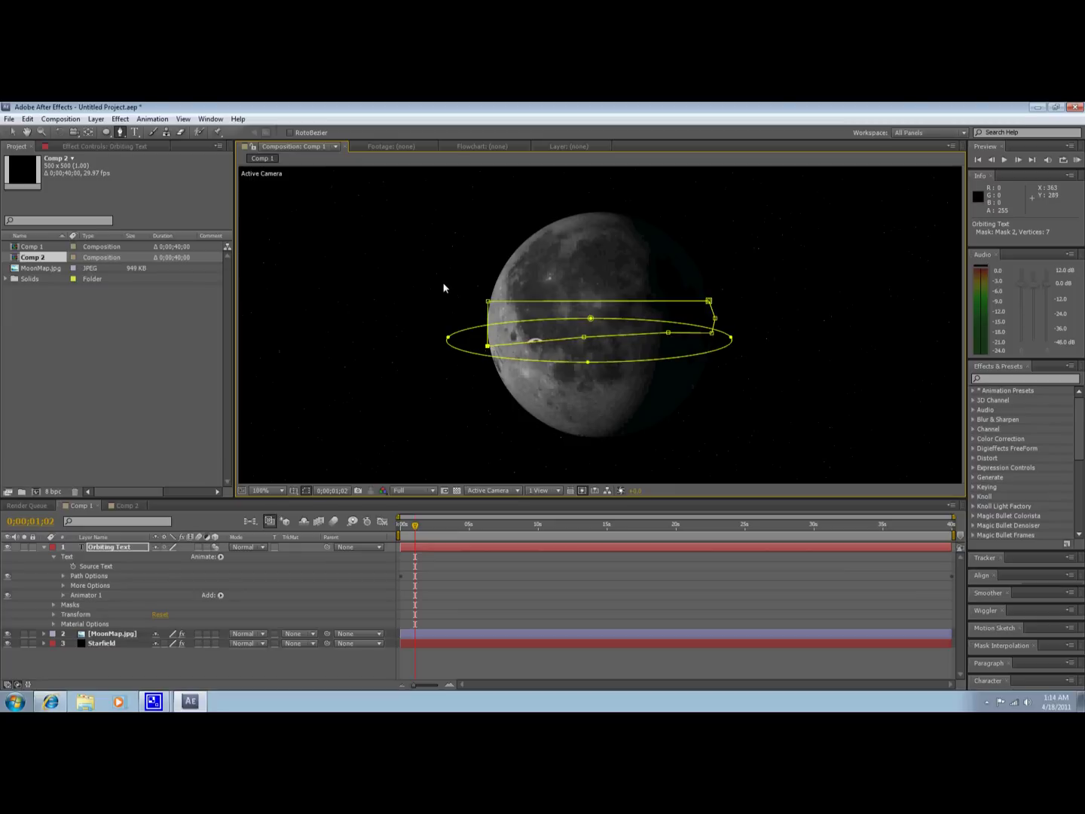
Set Mask 2's mode to Subtract and return to the Selection tool.
left_click(53, 606)
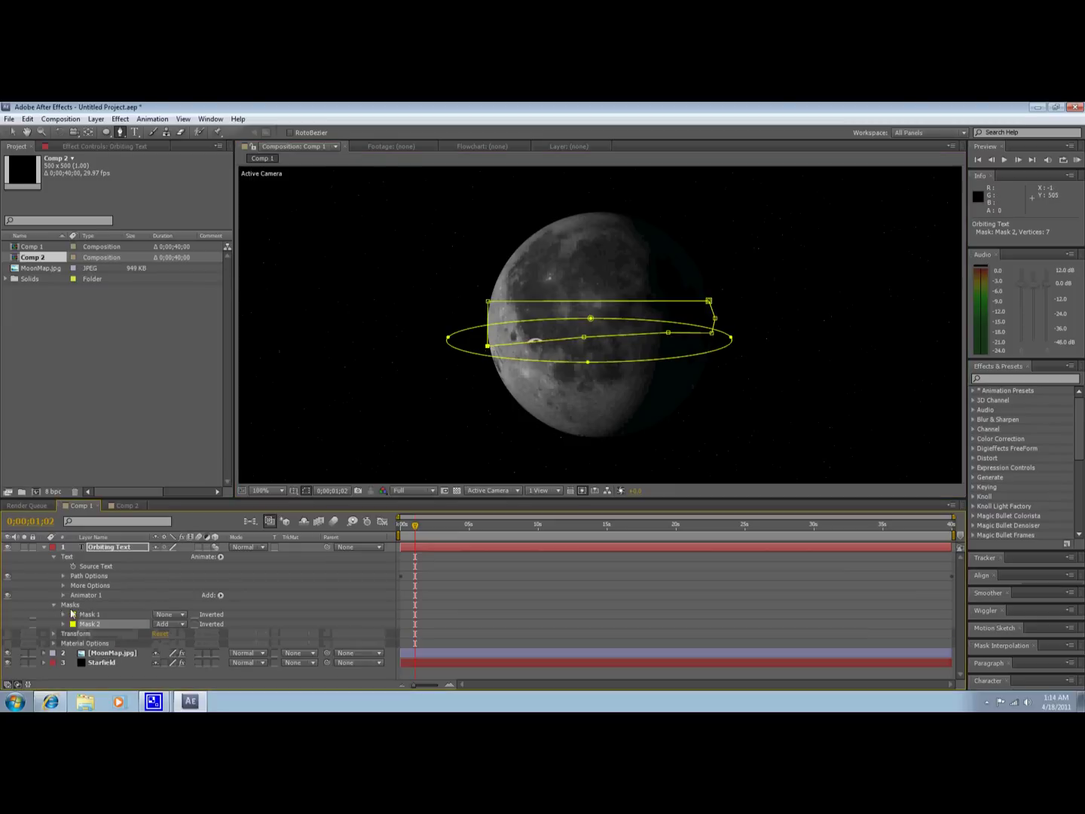
left_click(170, 624)
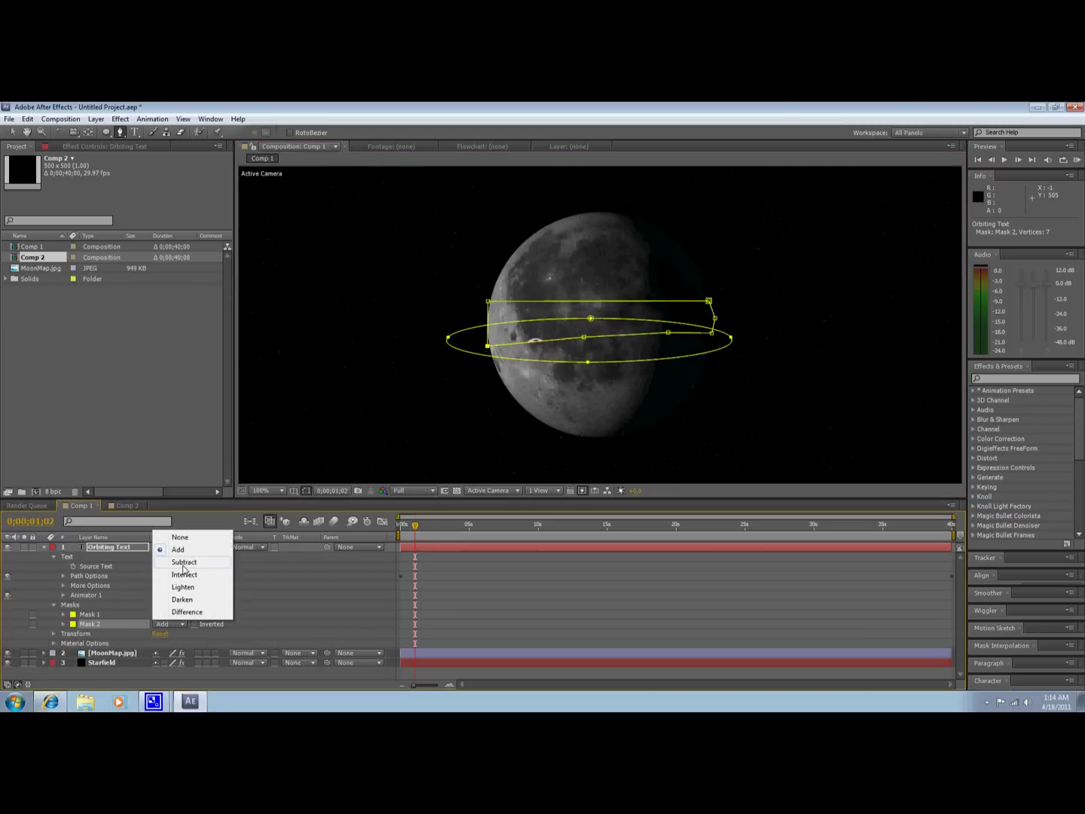
left_click(184, 564)
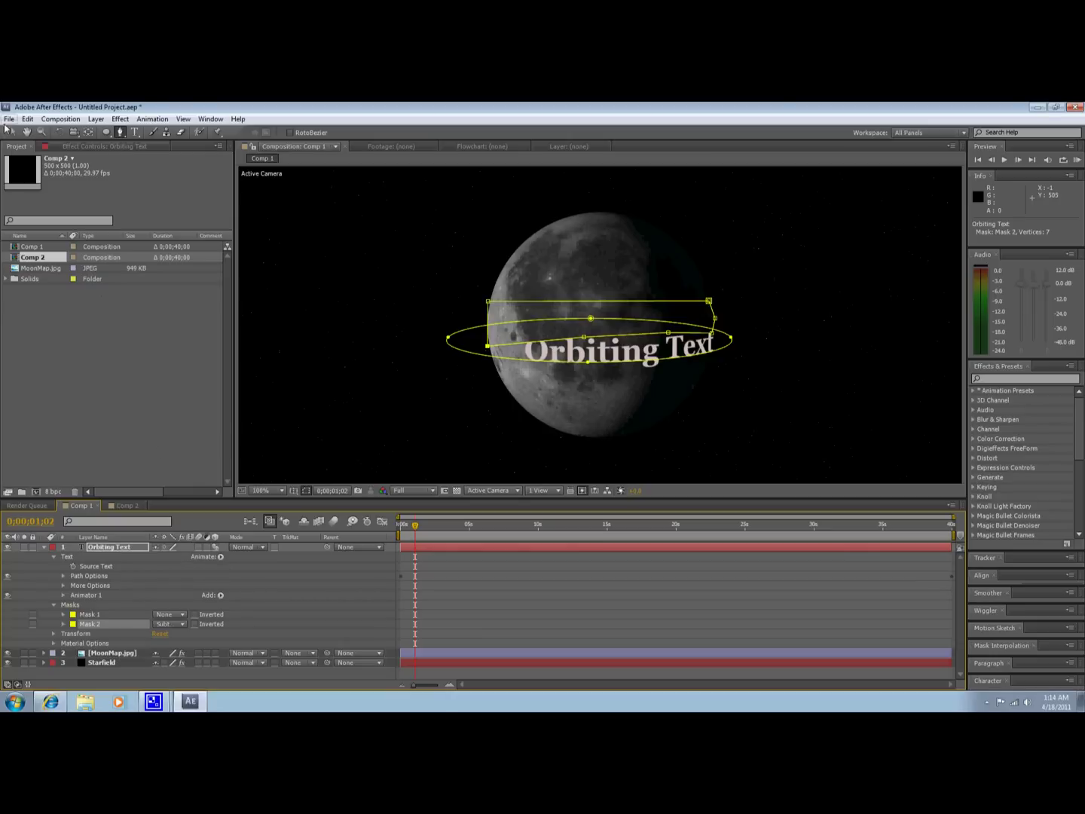
key("v")
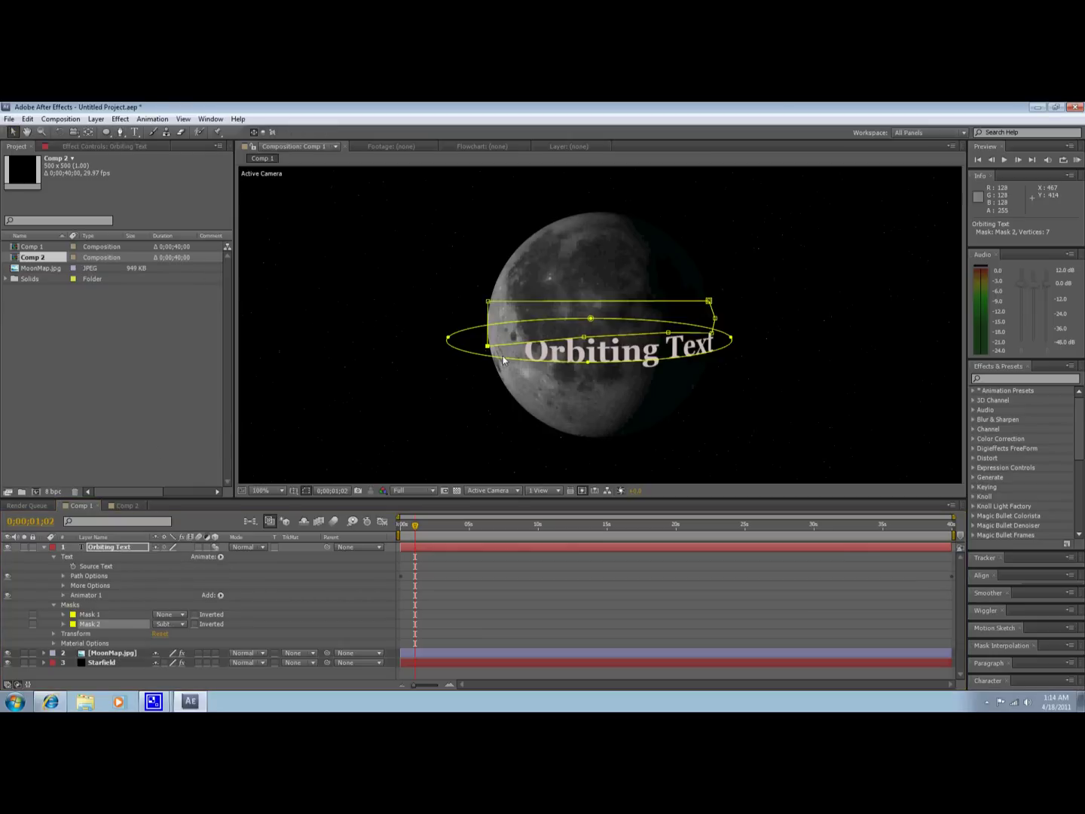
Raise Mask 2's lower-left corner and scrub to check the text hiding behind the moon.
left_click_drag(488, 349, 487, 341)
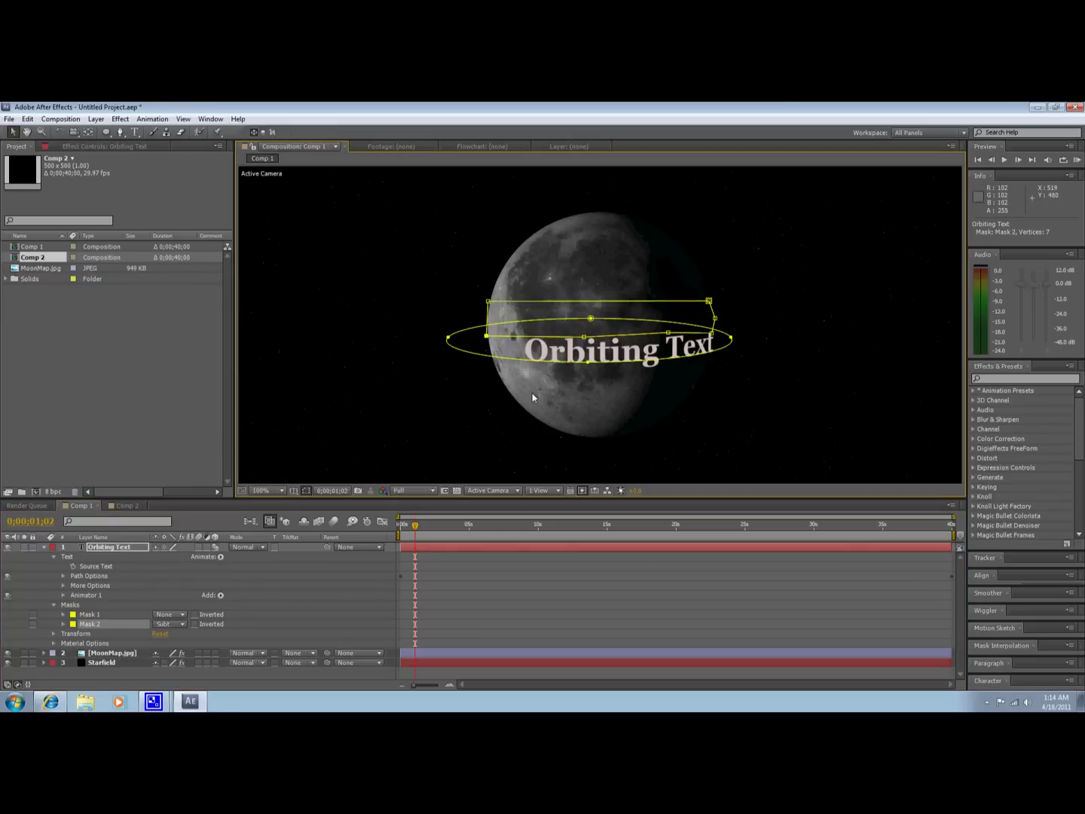
left_click_drag(415, 530, 685, 551)
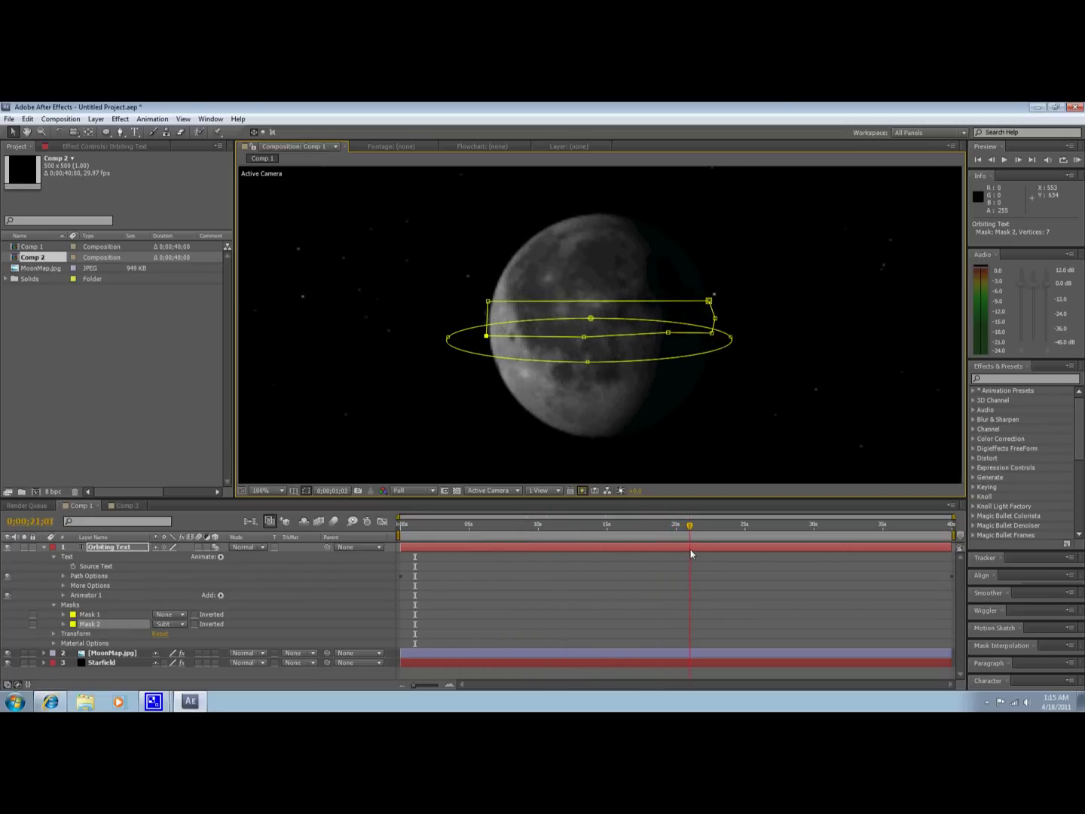
left_click_drag(696, 554, 714, 557)
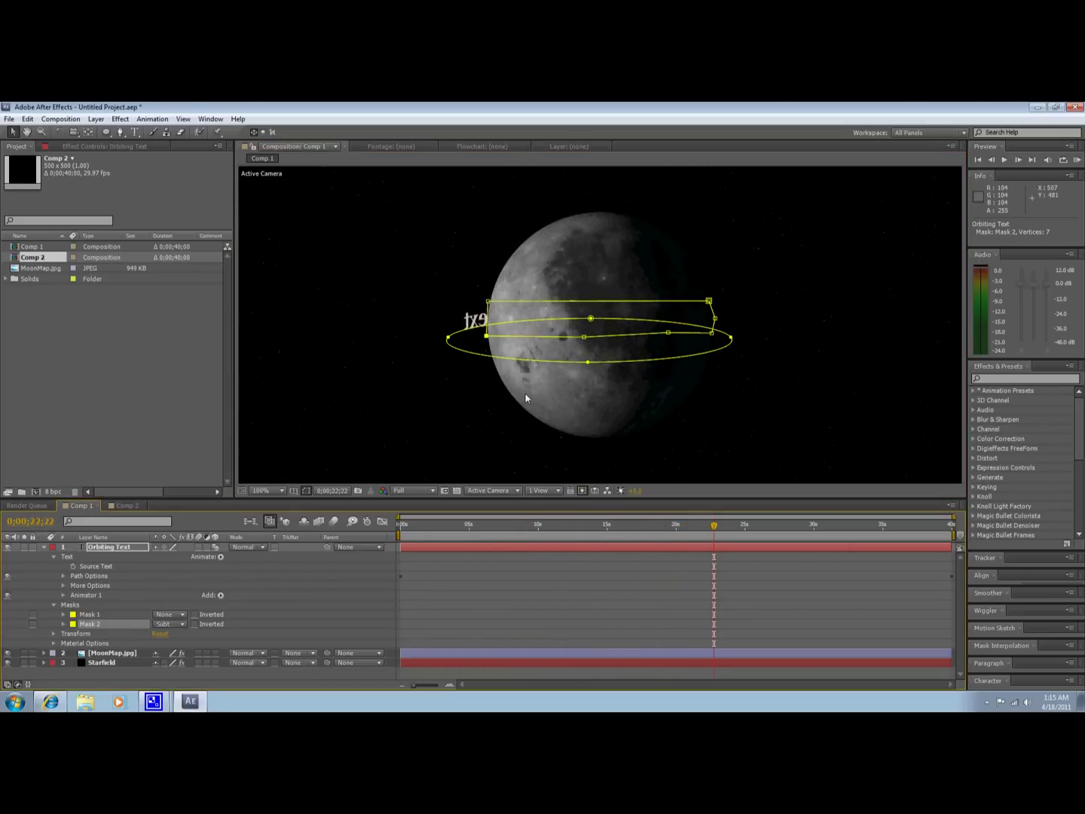
left_click(486, 338)
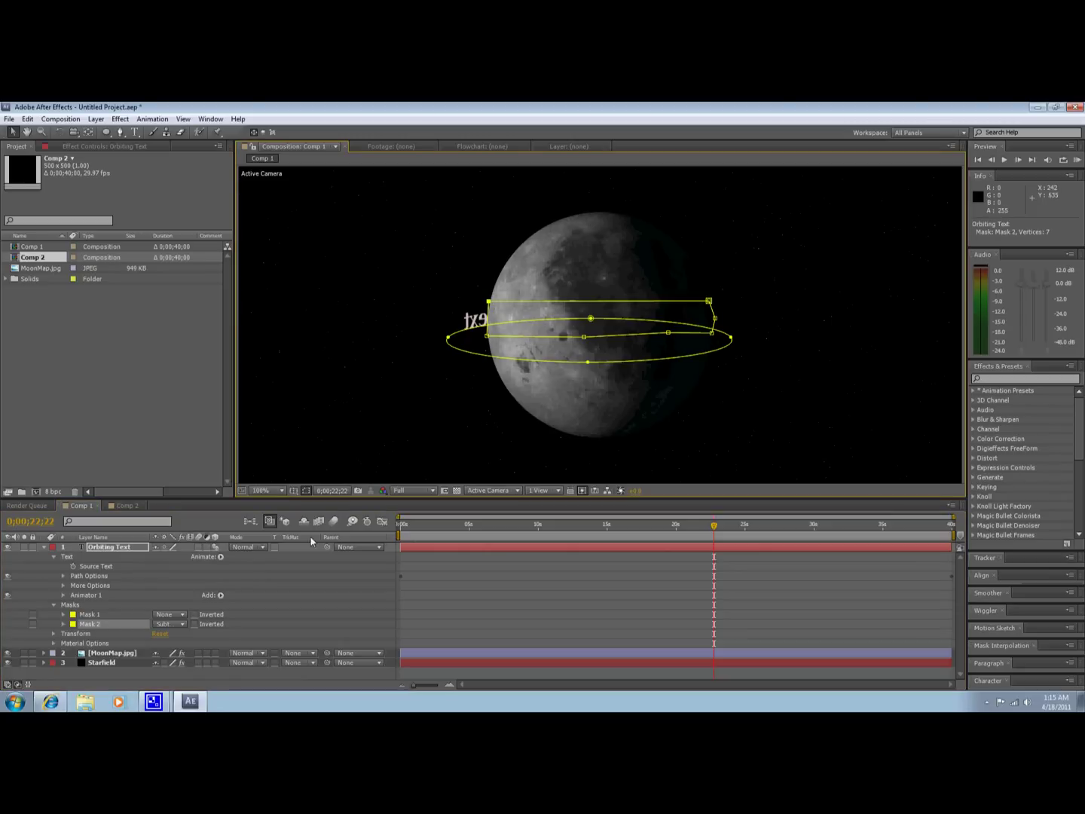
left_click(116, 661)
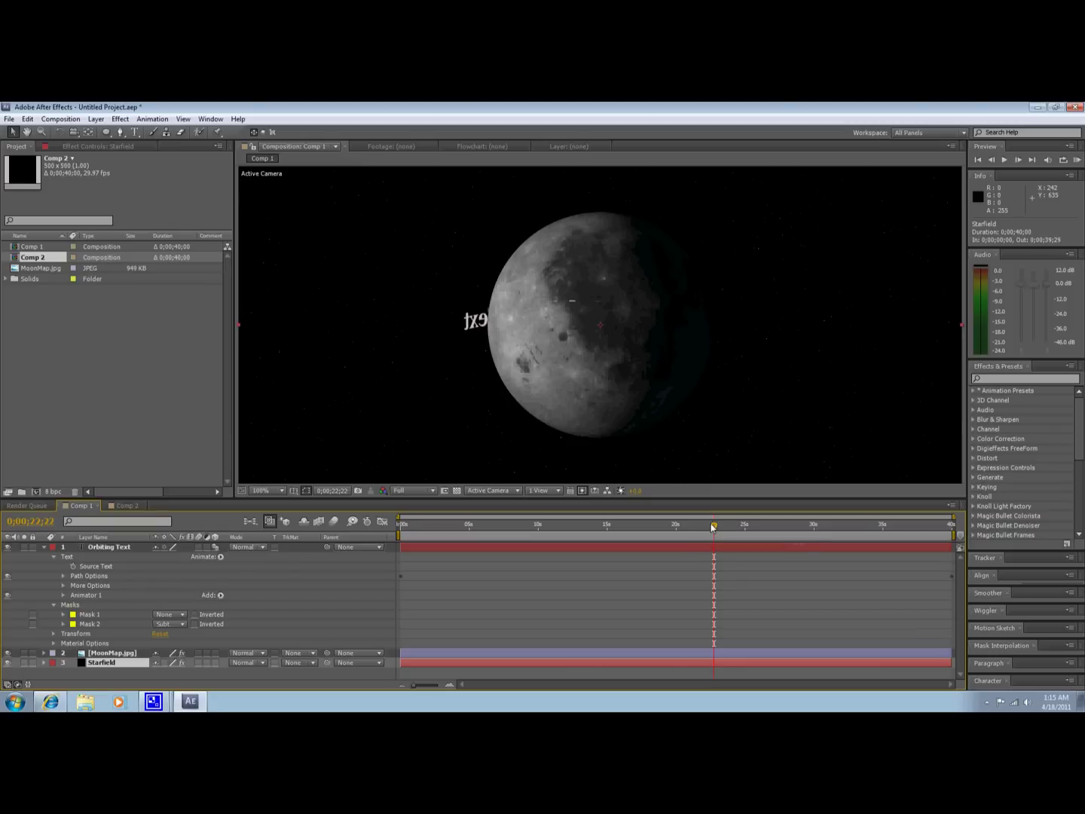
Preview the orbit animation from near the start, then return to an early frame.
left_click_drag(706, 533, 643, 564)
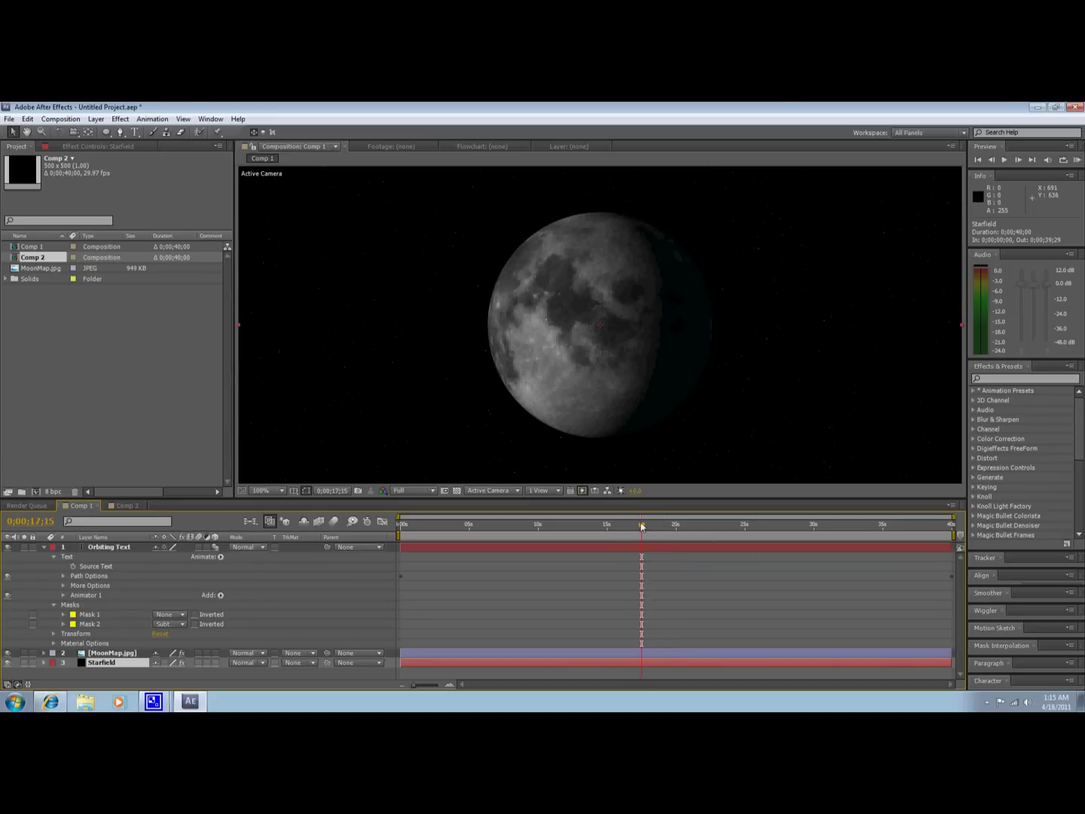
left_click_drag(642, 527, 423, 538)
key("space")
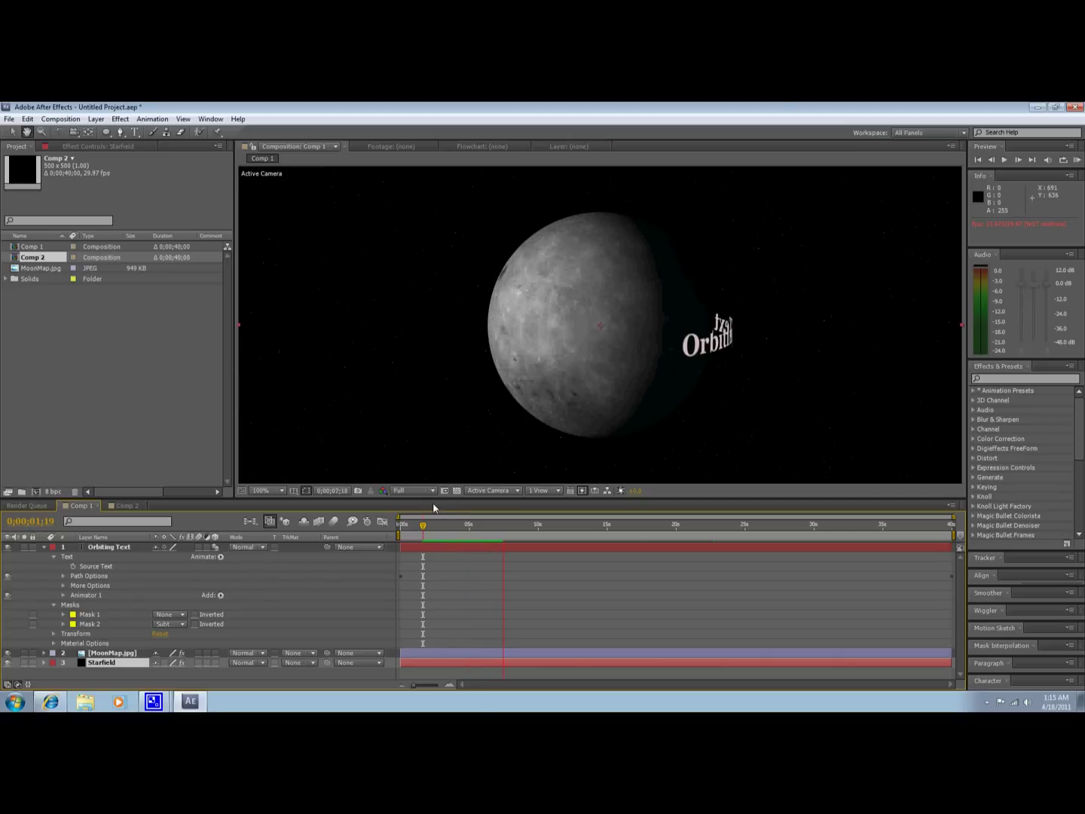
key("v")
left_click_drag(507, 533, 411, 545)
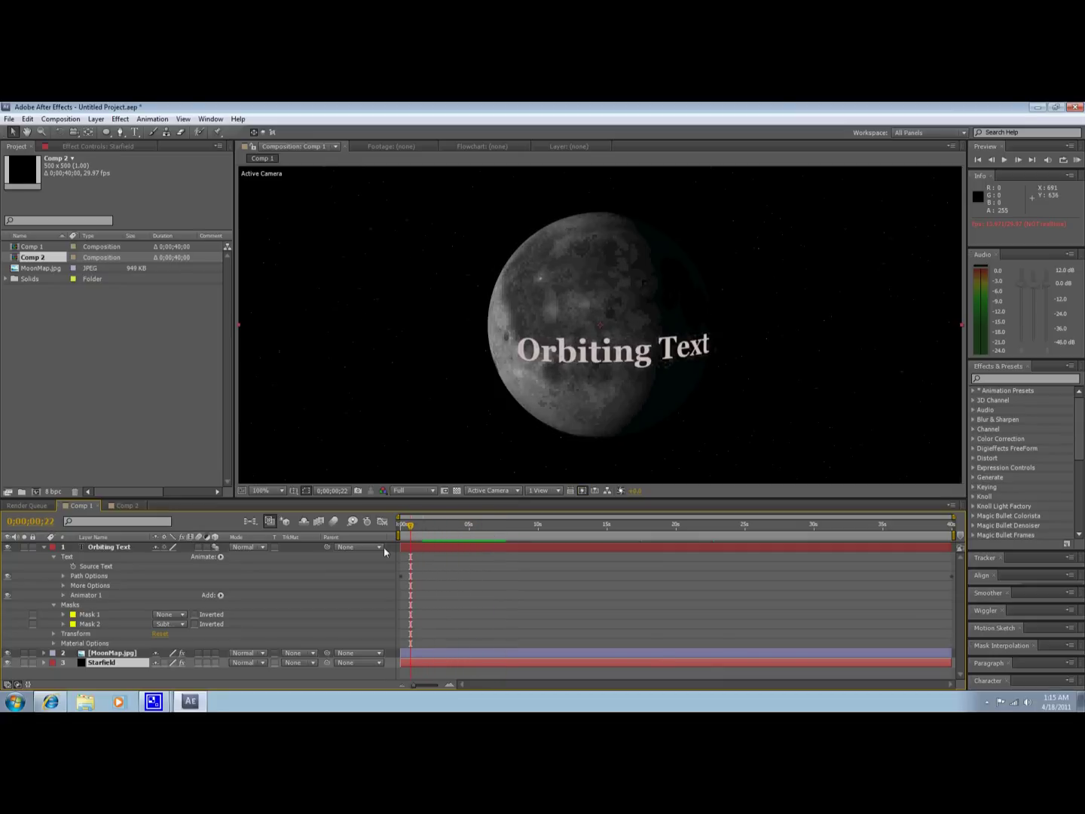
Show the Mask 2 path, nudge its outline slightly, and preview the orbit.
left_click(90, 624)
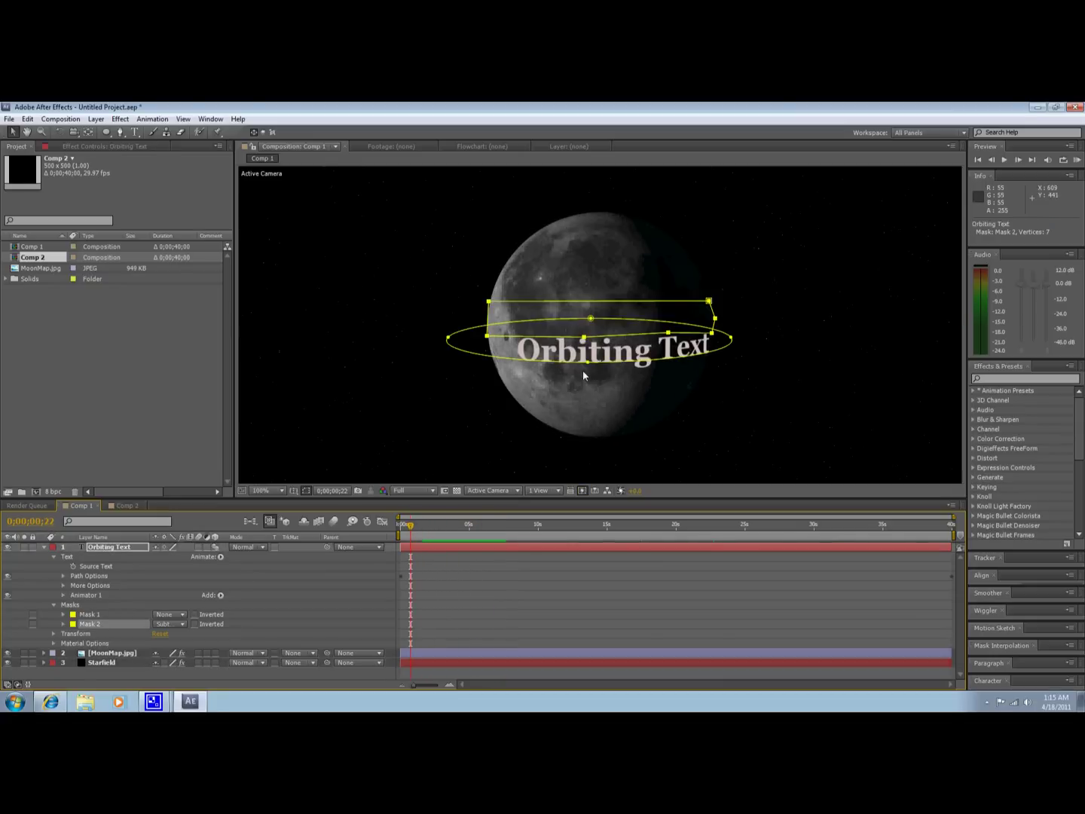
left_click_drag(715, 341, 711, 339)
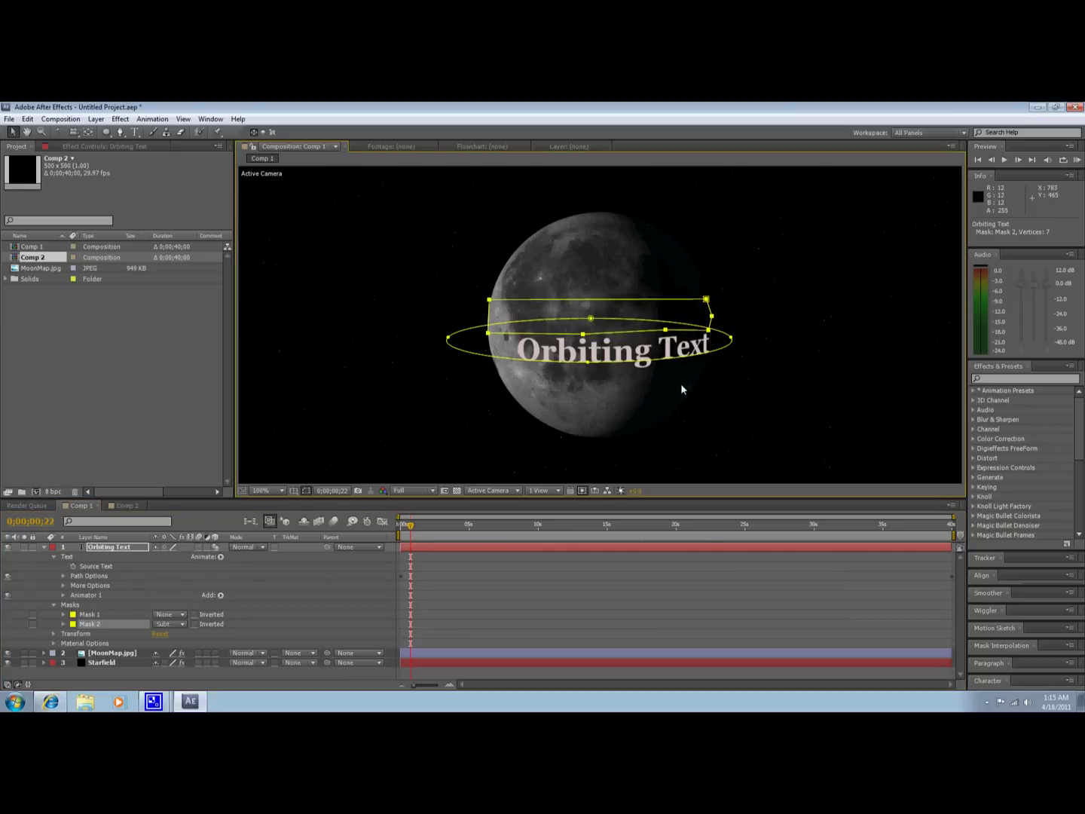
key("space")
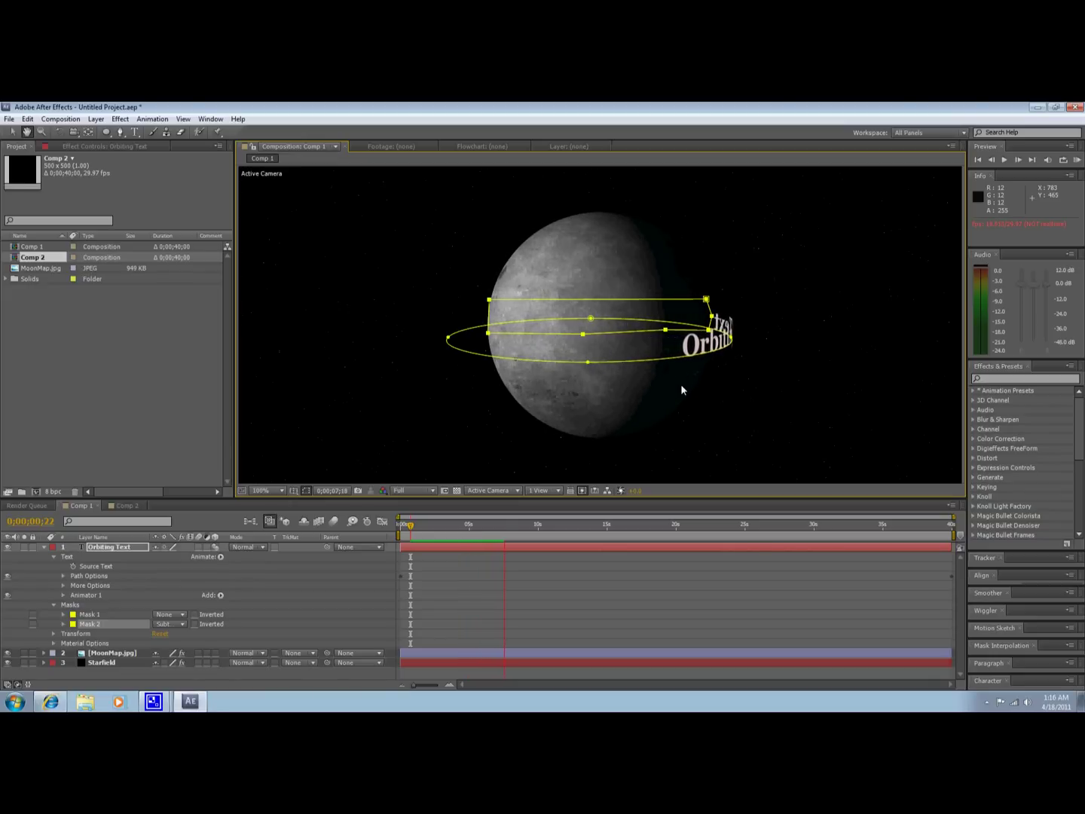
key("space")
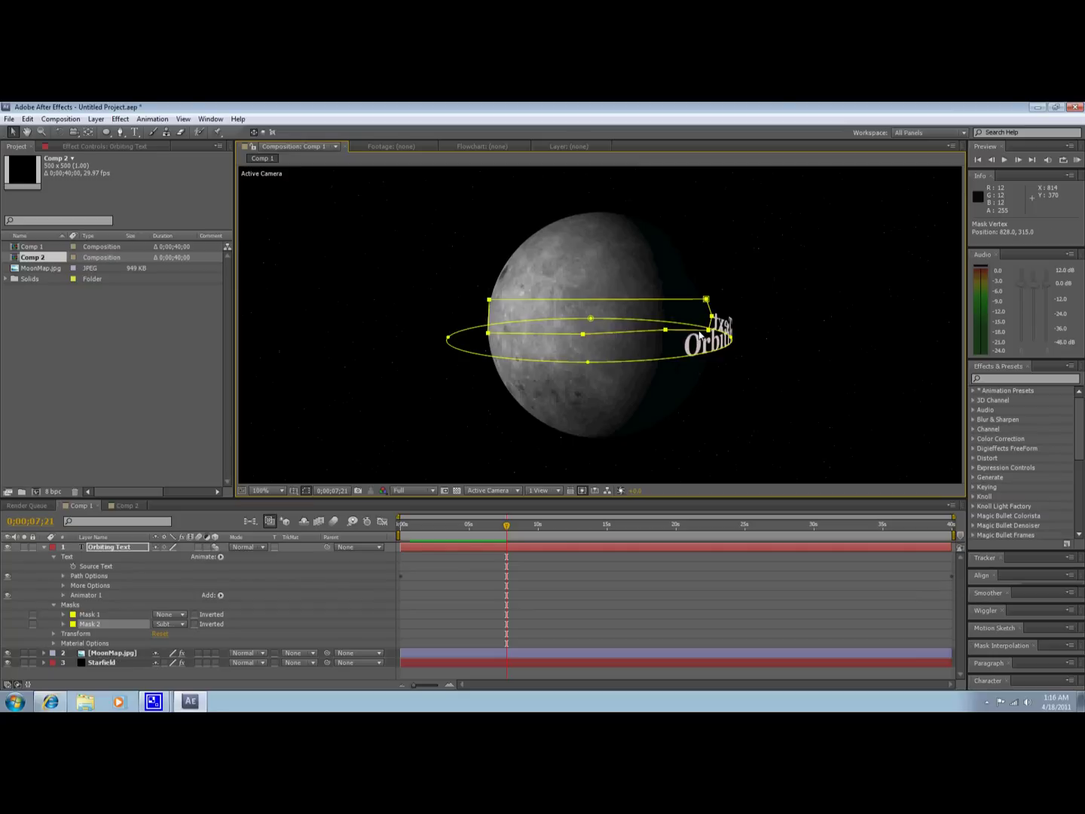
Refine Mask 2's vertices, preview again, then select Starfield and return to the start.
left_click_drag(700, 336, 702, 334)
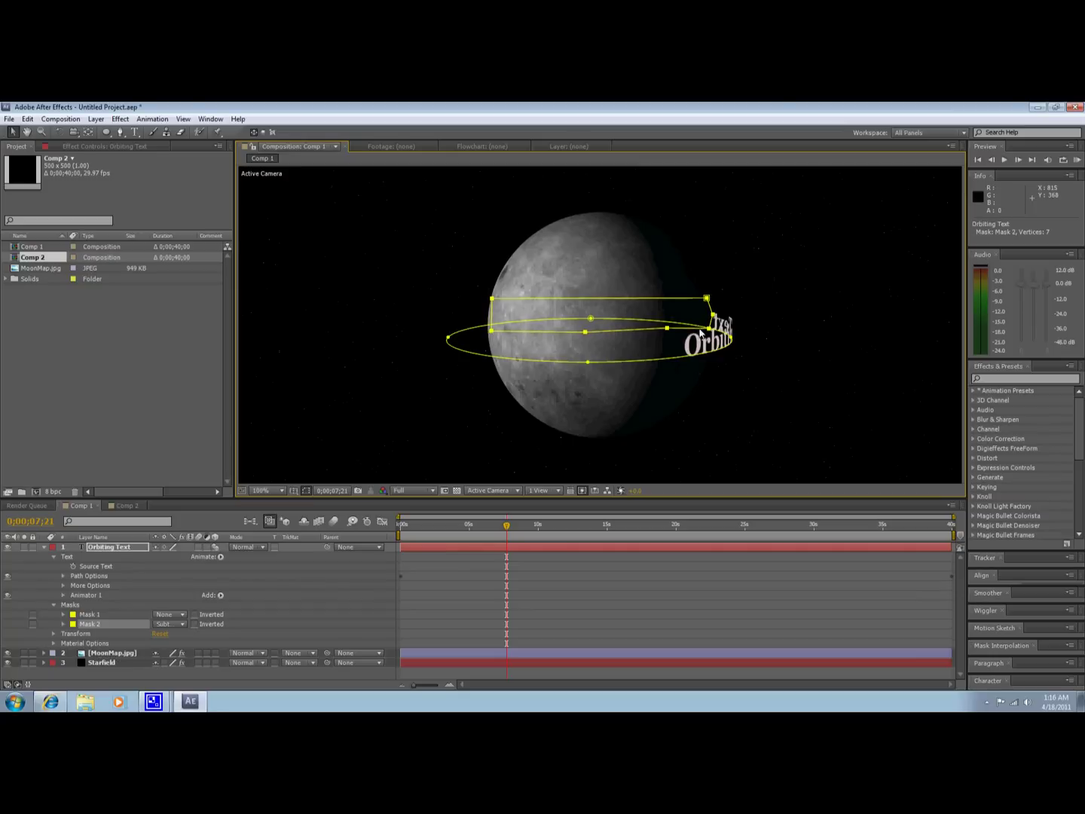
left_click_drag(491, 330, 489, 332)
key("KP_0")
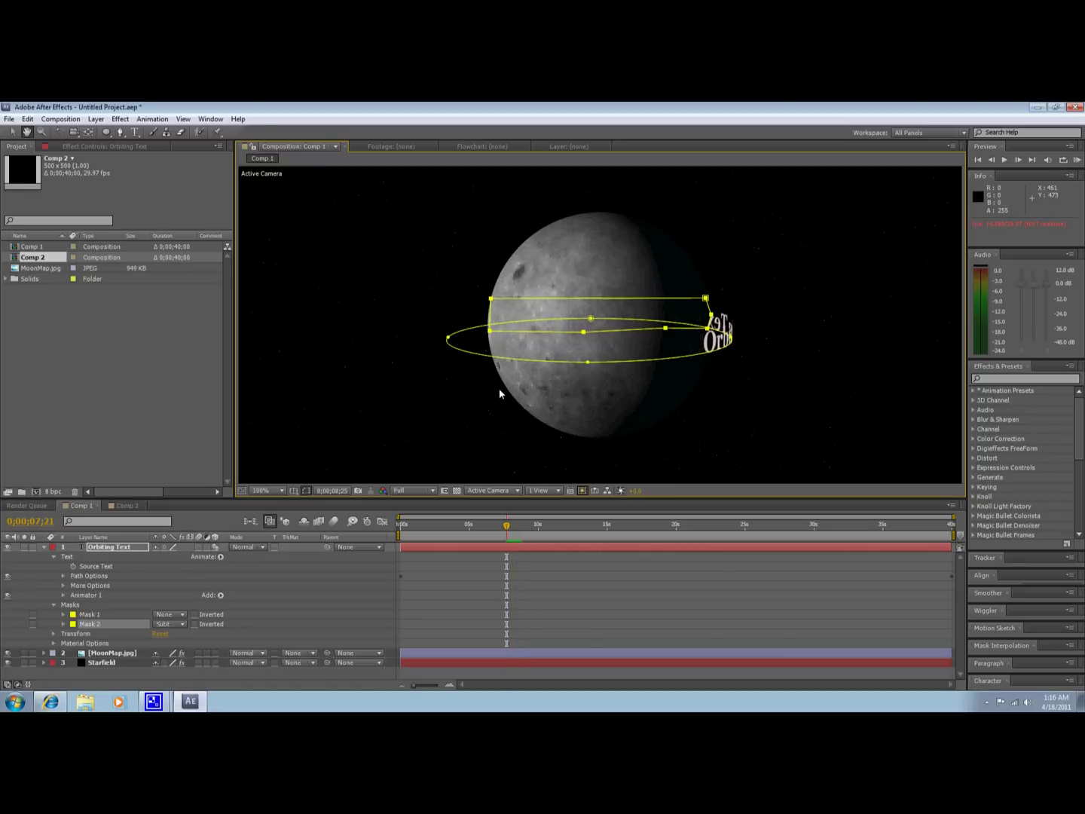
key("space")
left_click(123, 662)
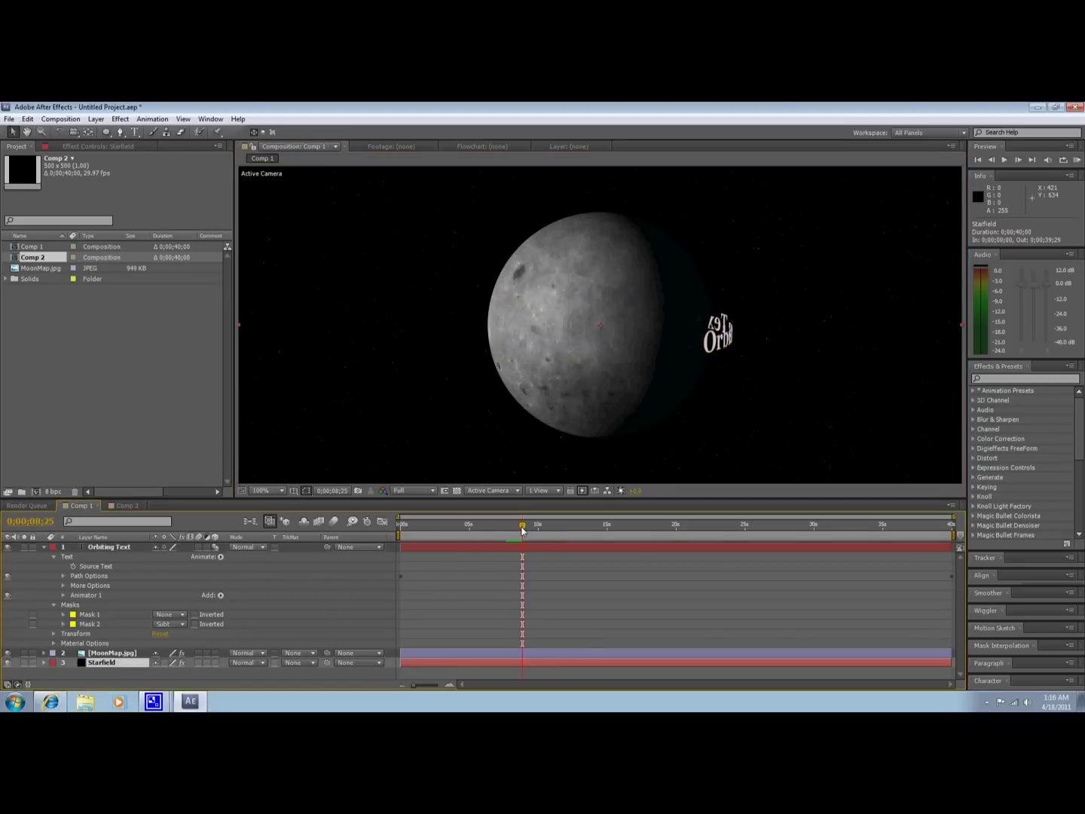
left_click_drag(520, 530, 957, 542)
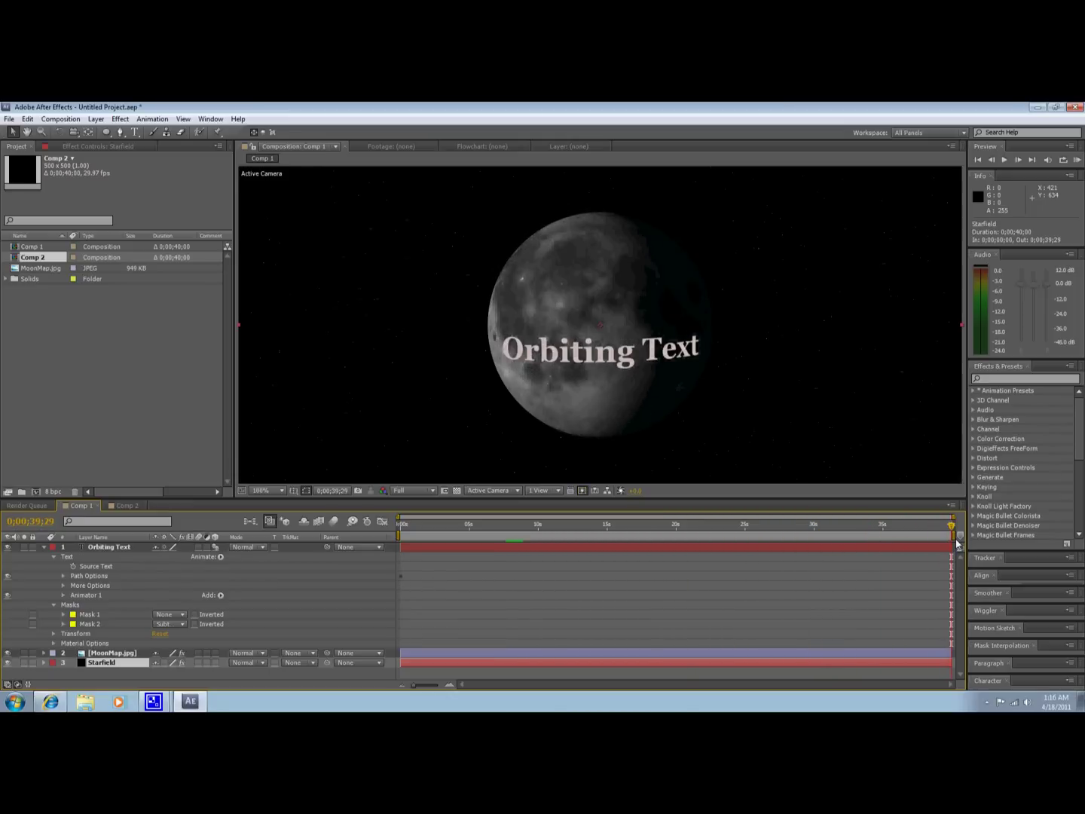
Create a new black solid, Dark Red Solid 3, and place it just beneath Orbiting Text.
left_click(43, 547)
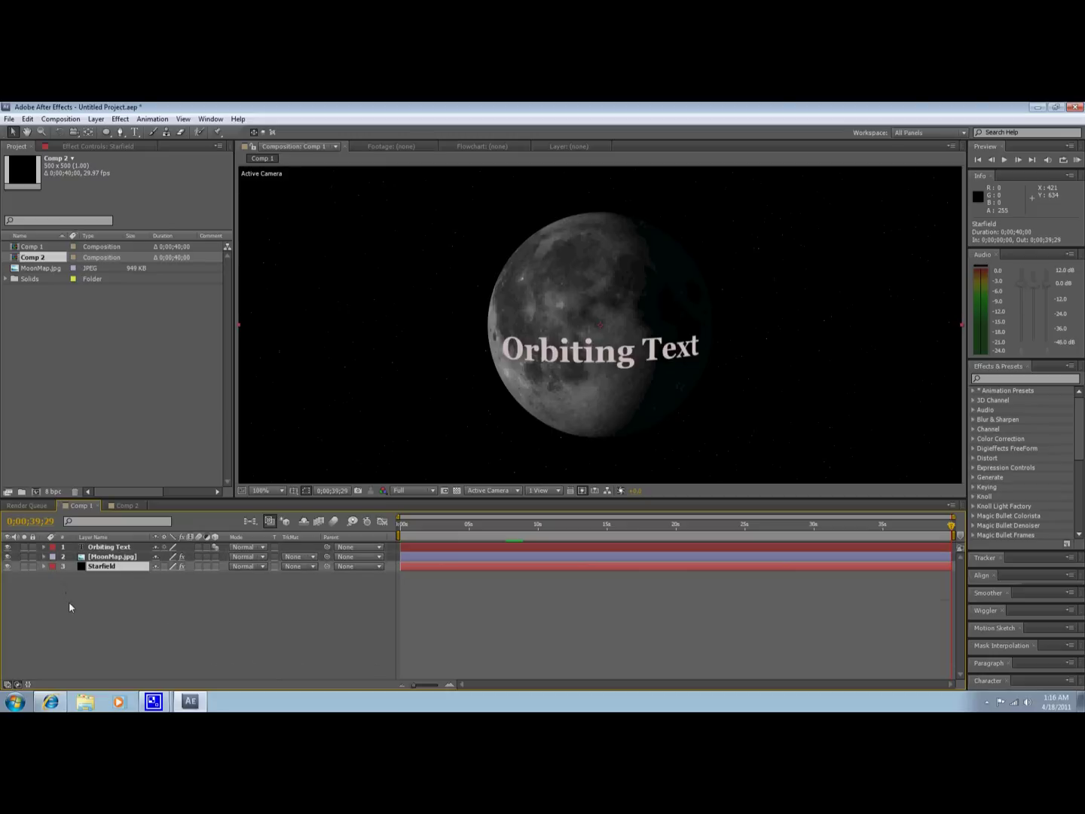
right_click(68, 601)
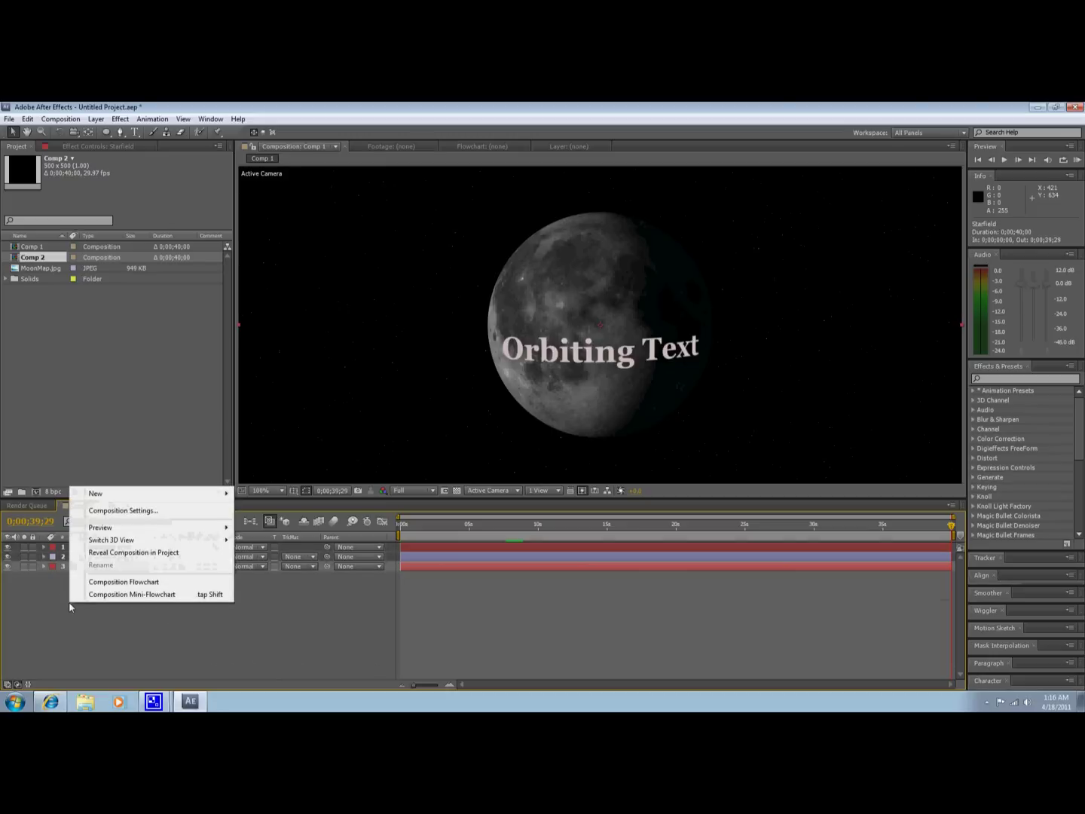
mouse_move(139, 495)
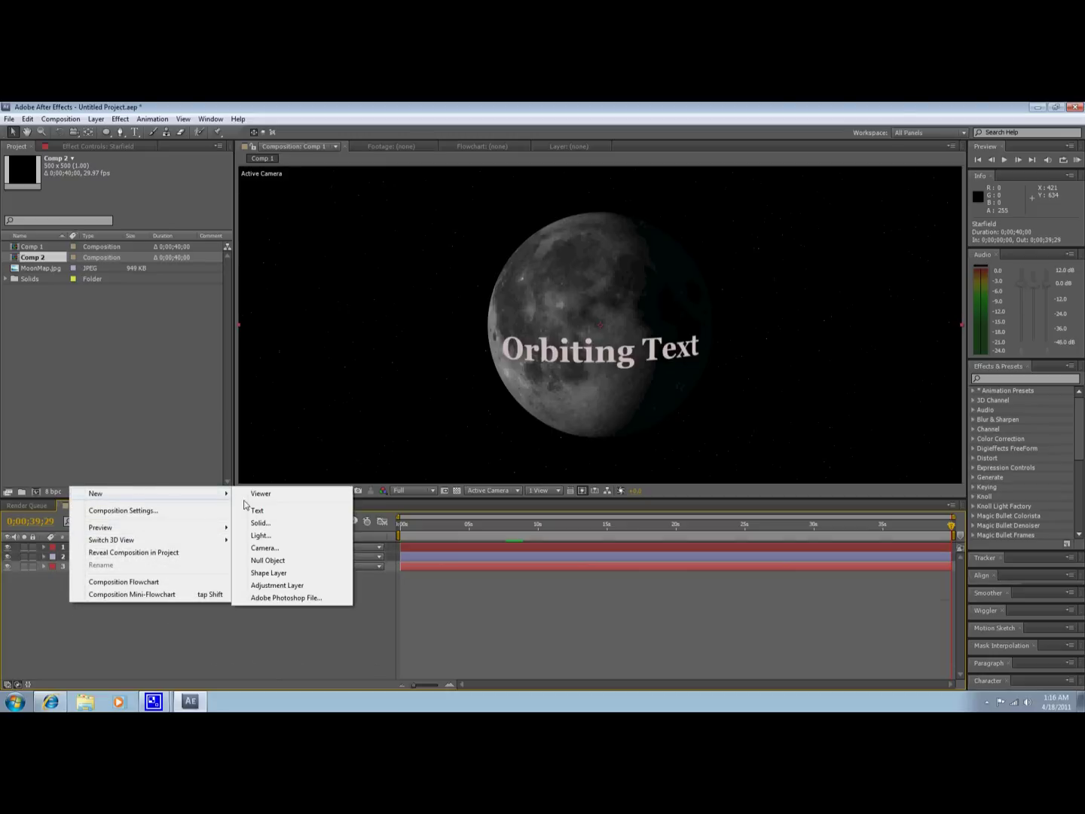
left_click(261, 521)
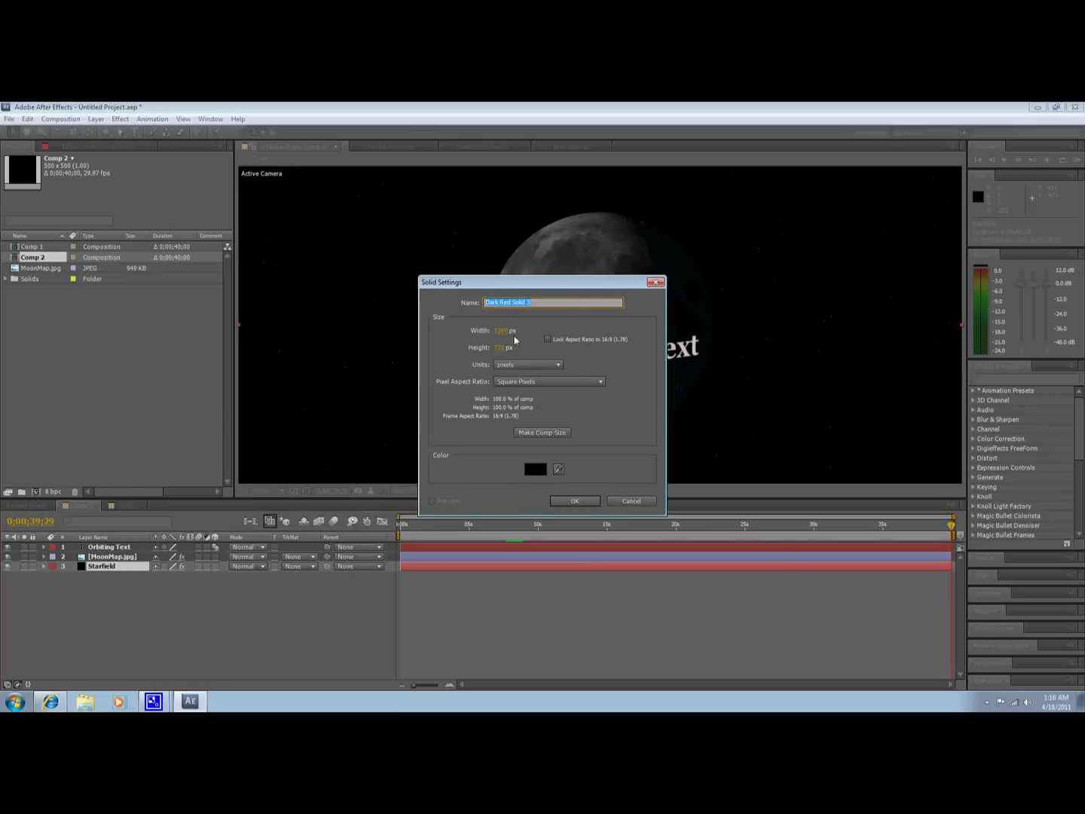
left_click(556, 494)
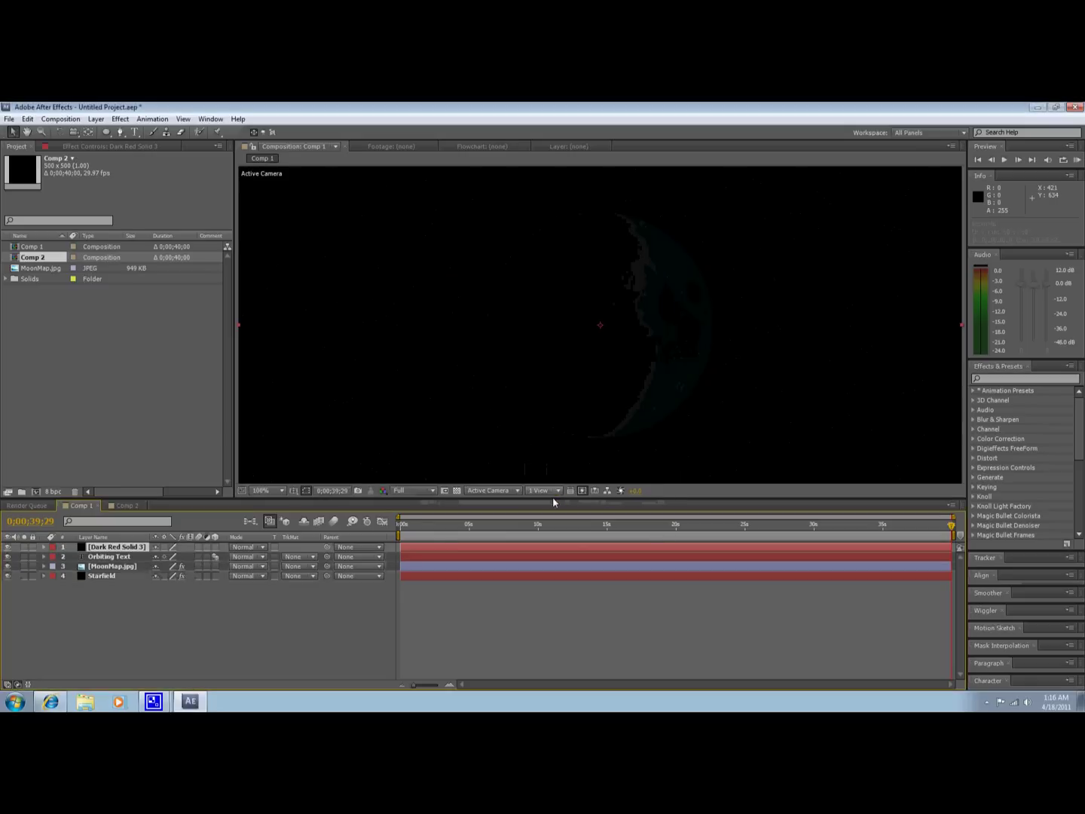
left_click_drag(99, 547, 98, 561)
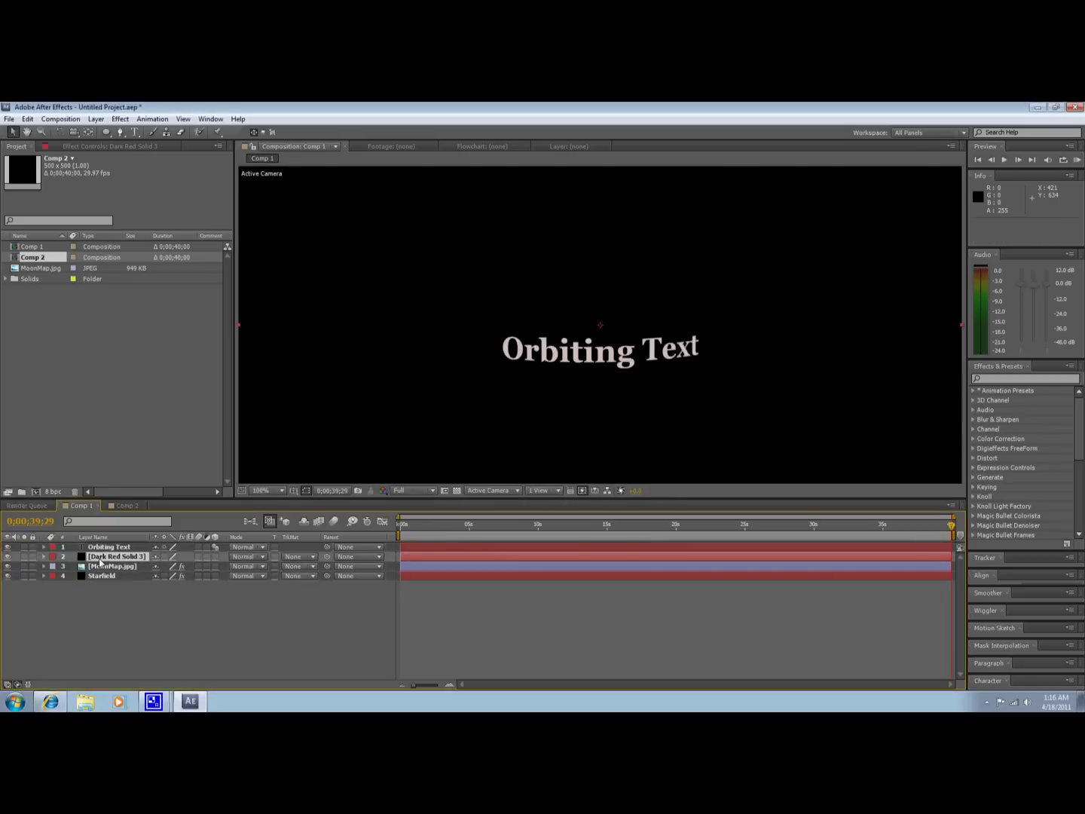
Apply Trapcode Particular to Dark Red Solid 3, then move the time to about 7 seconds.
left_click(121, 119)
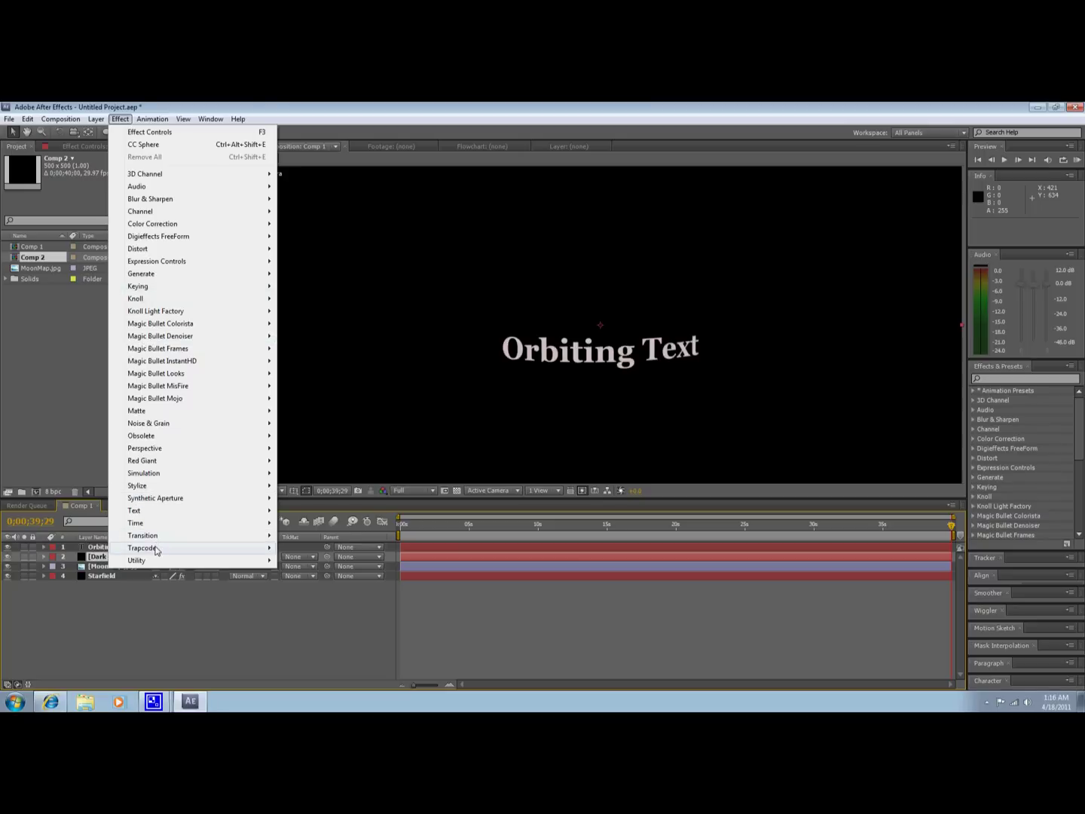
mouse_move(157, 548)
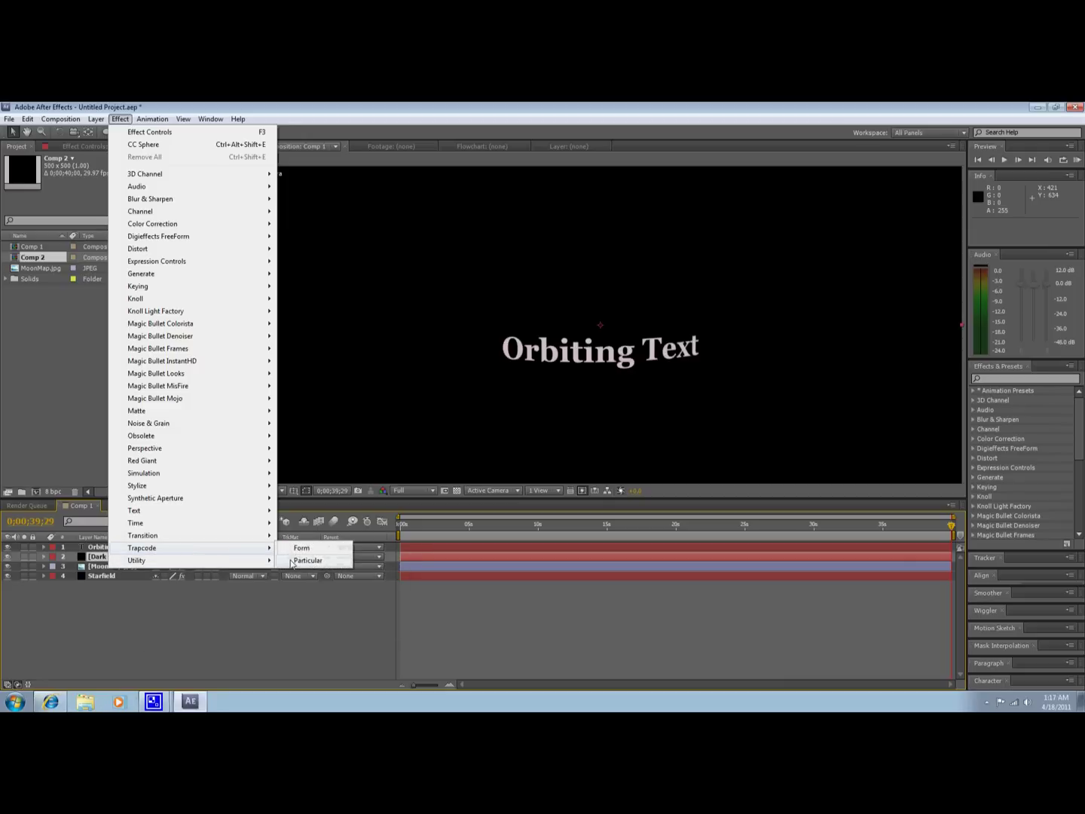
left_click(290, 560)
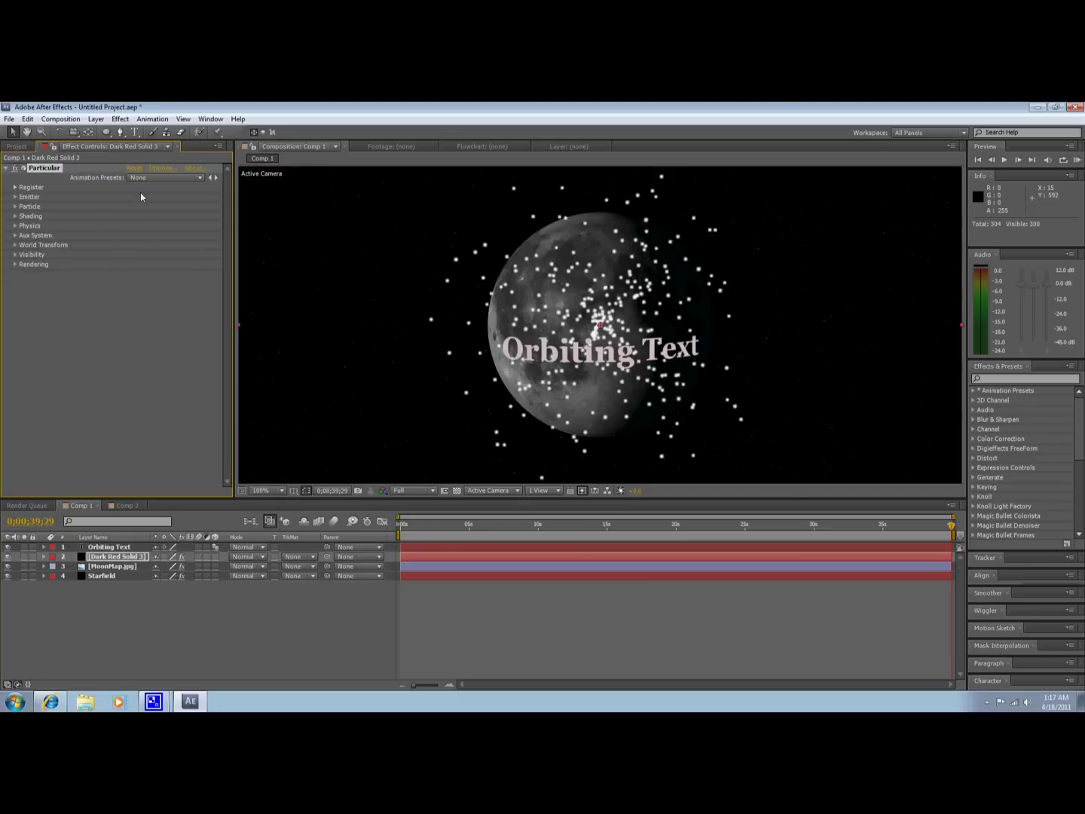
left_click(451, 548)
left_click_drag(449, 533, 391, 533)
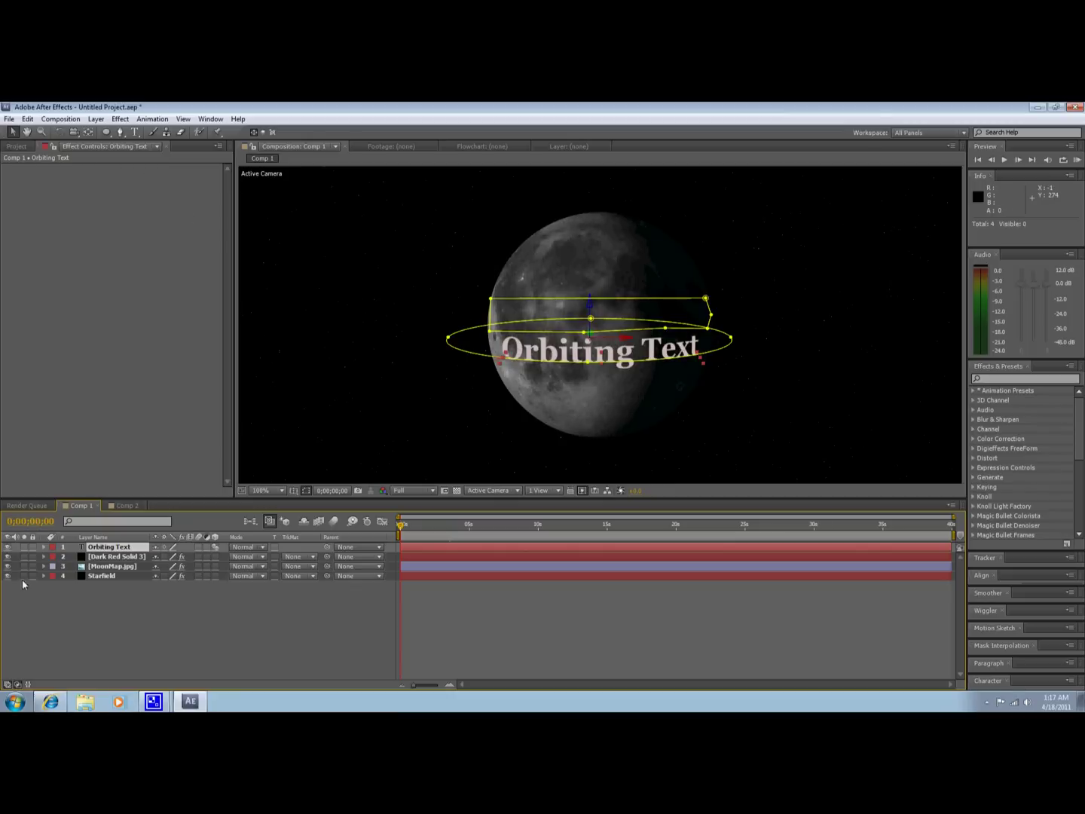
Load Particular's t2_FireStarter_HD preset on the solid and preview the fire trail.
left_click(94, 558)
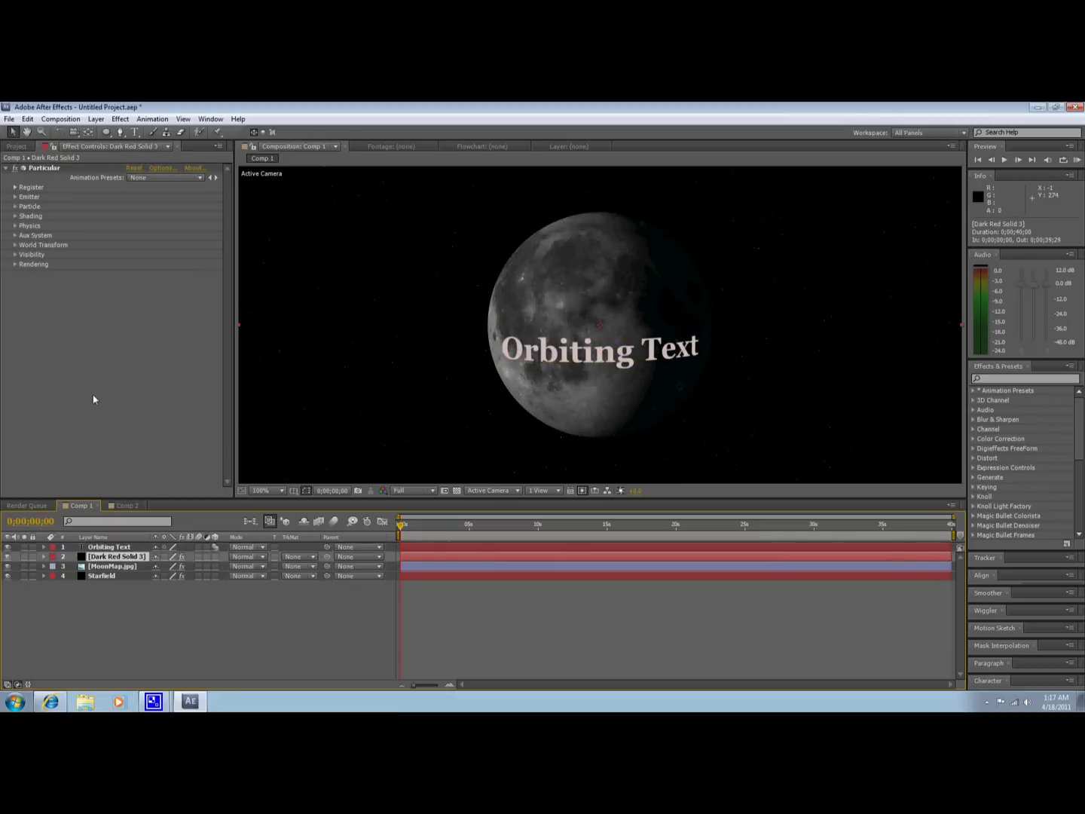
left_click(153, 180)
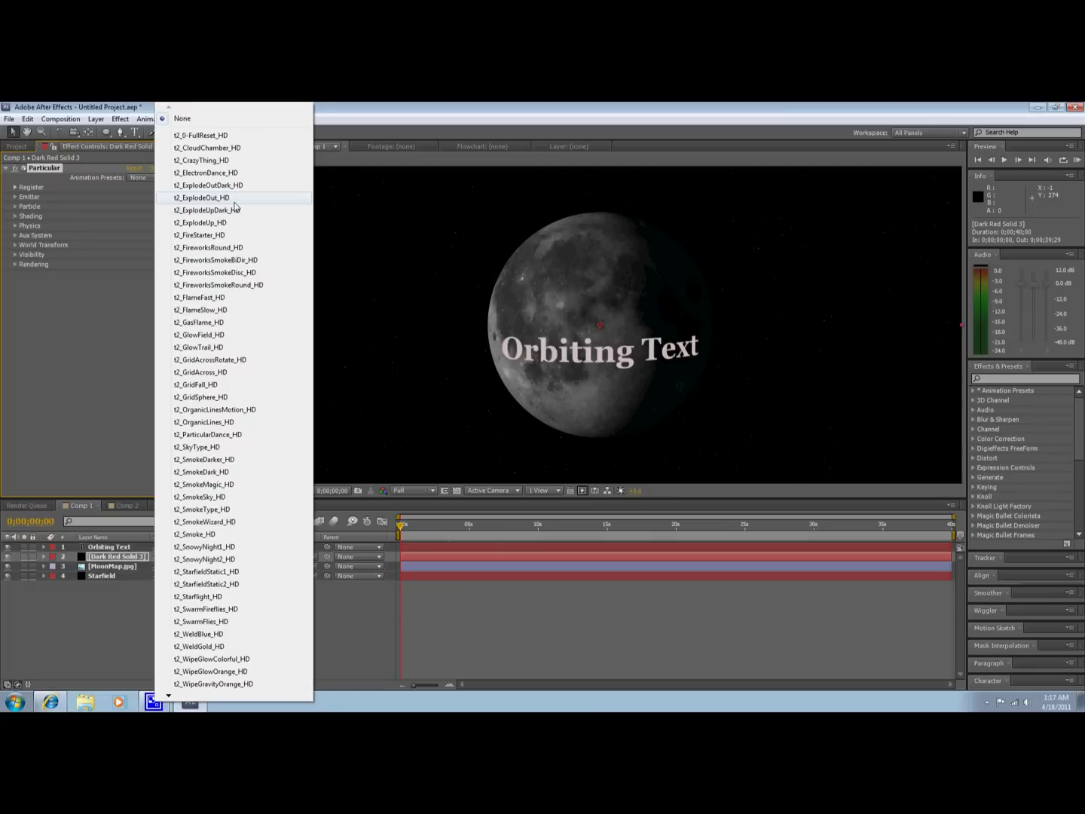
left_click(227, 235)
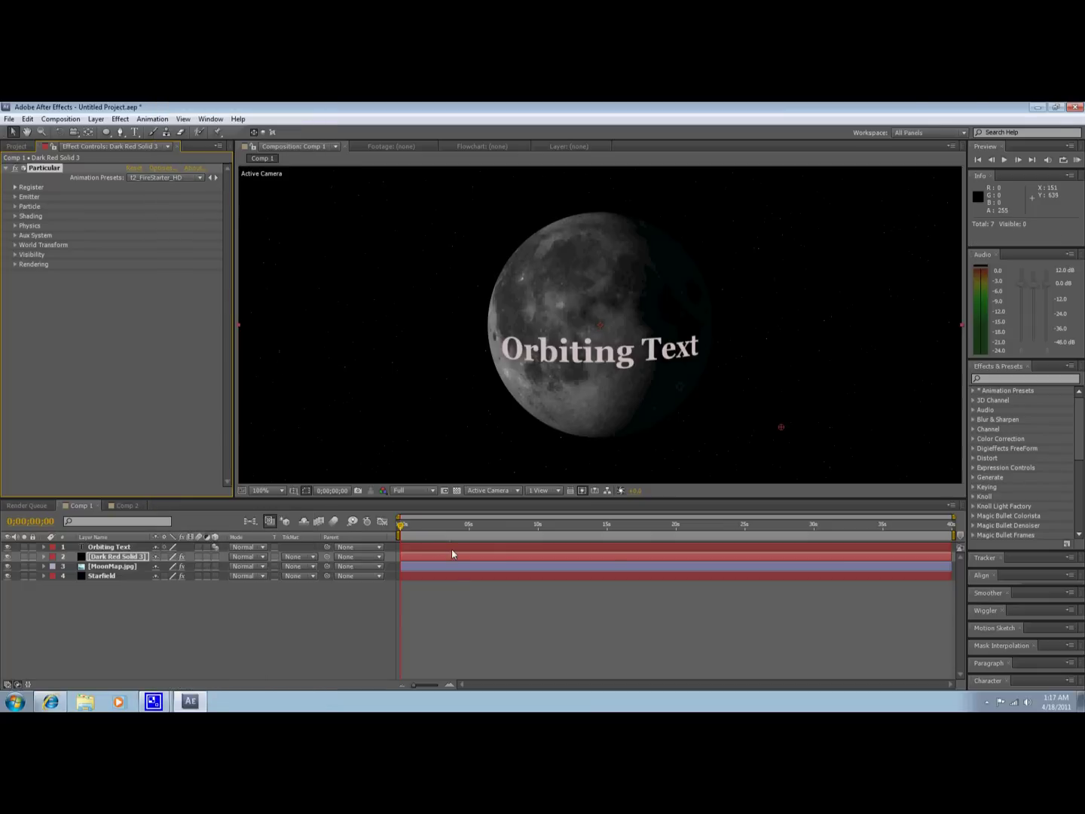
key("space")
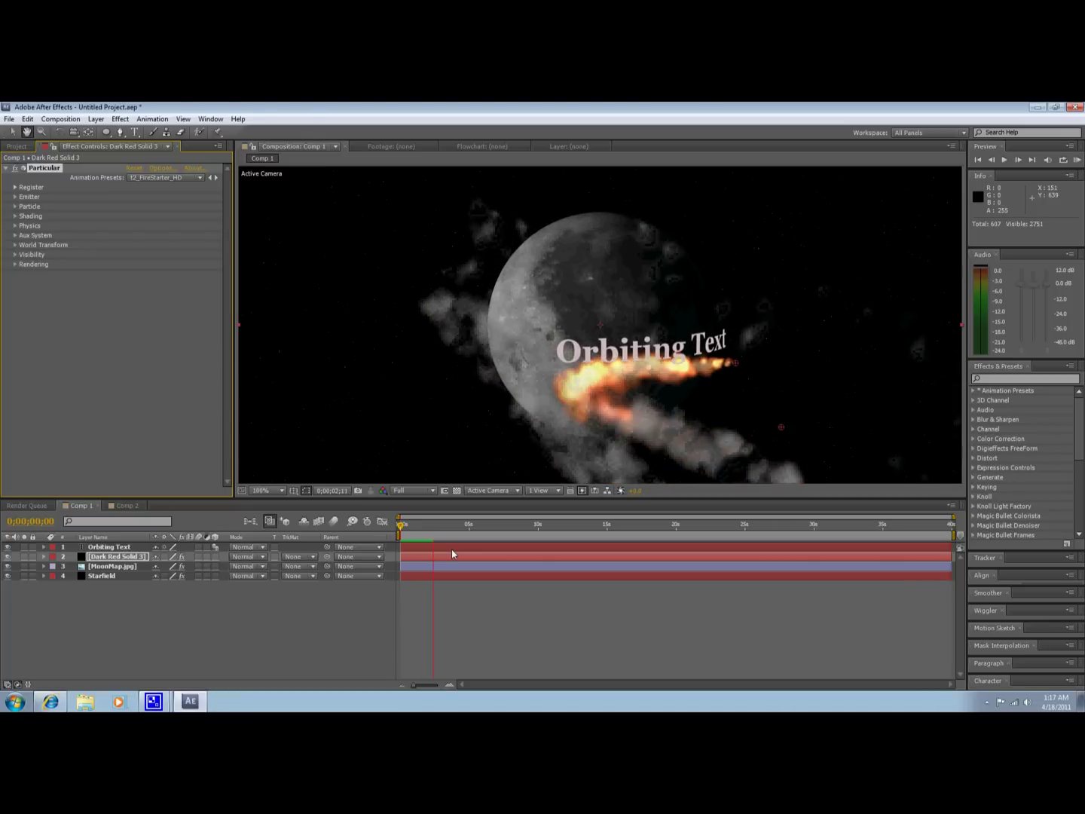
key("space")
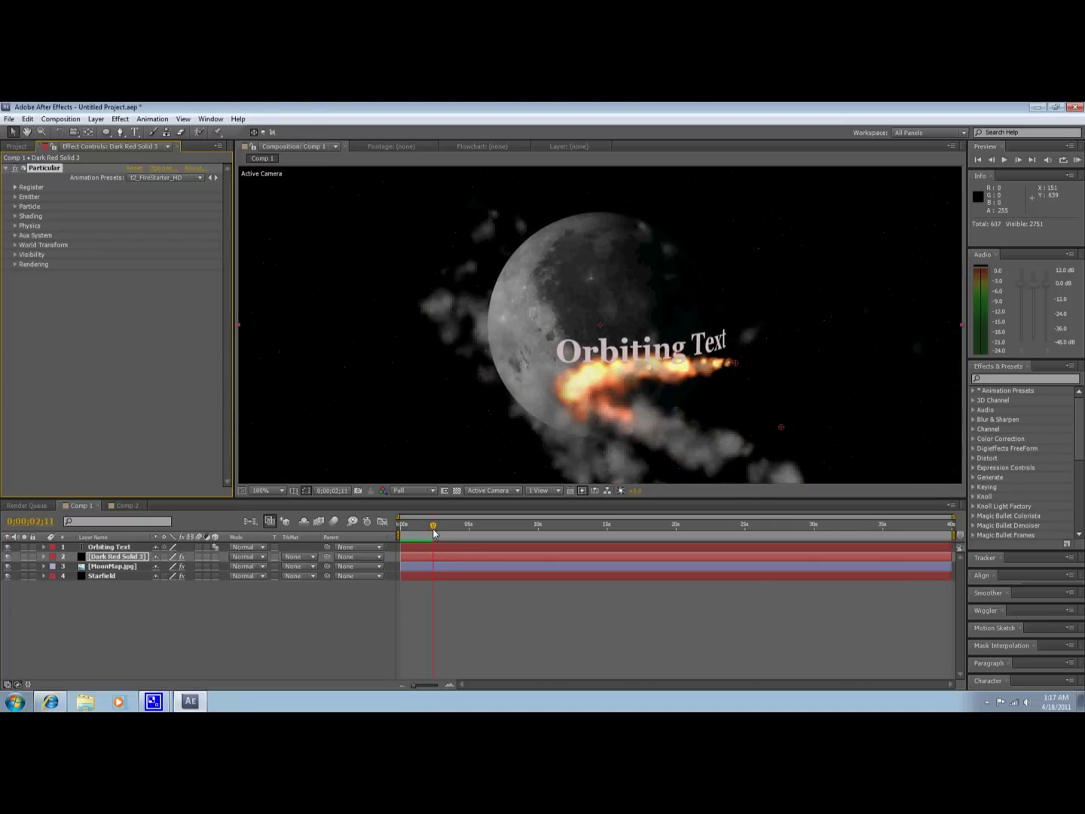
Copy and paste the Dark Red Solid 3 layer and shift the copy to start at 0;00;05;09.
left_click_drag(433, 530, 473, 537)
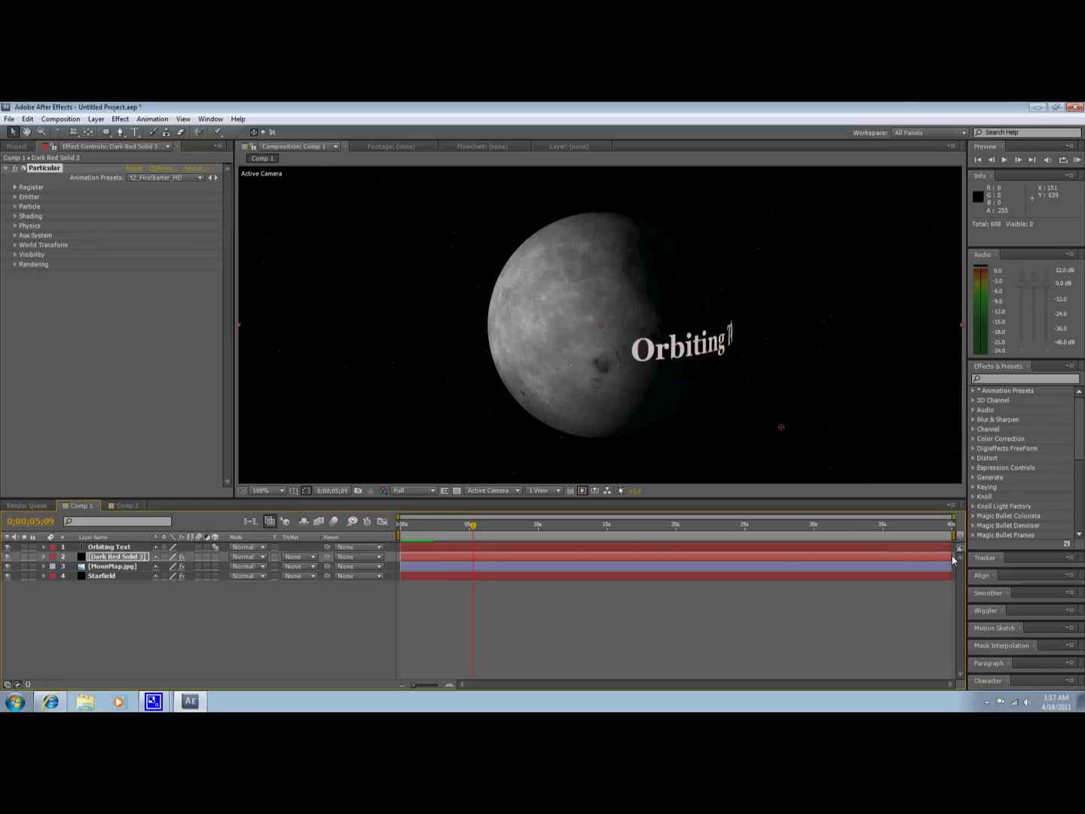
left_click_drag(953, 559, 473, 570)
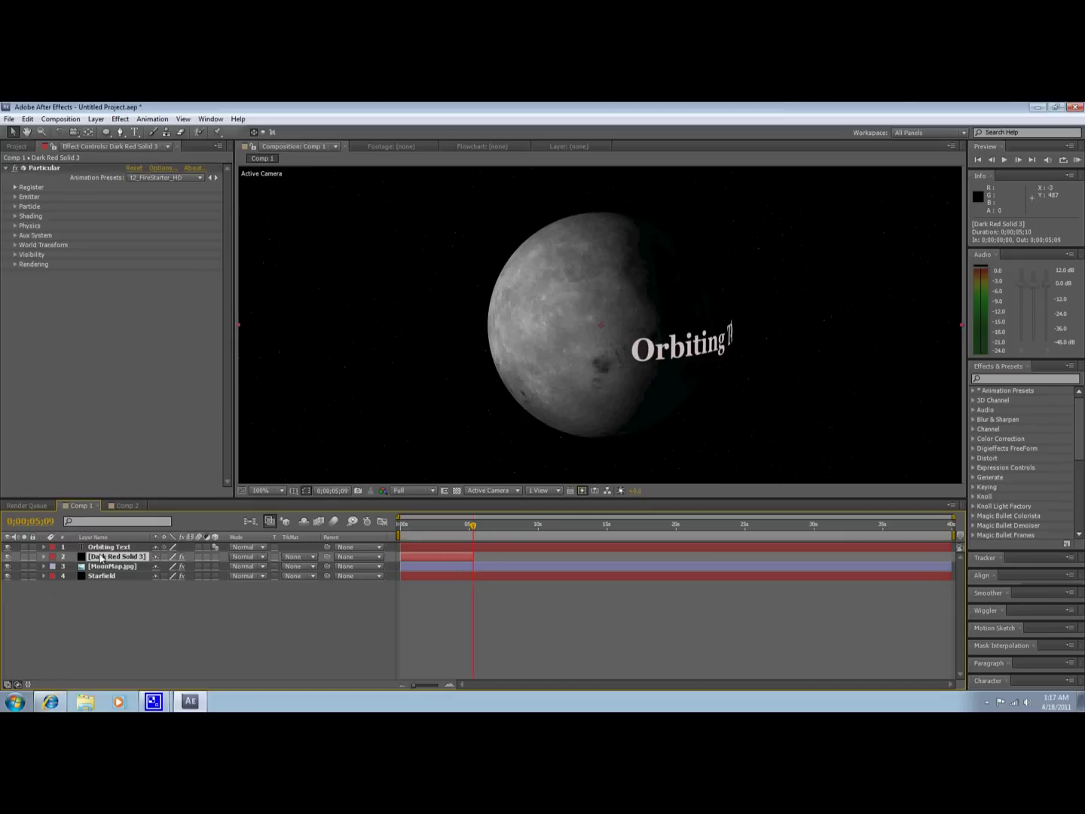
left_click(27, 118)
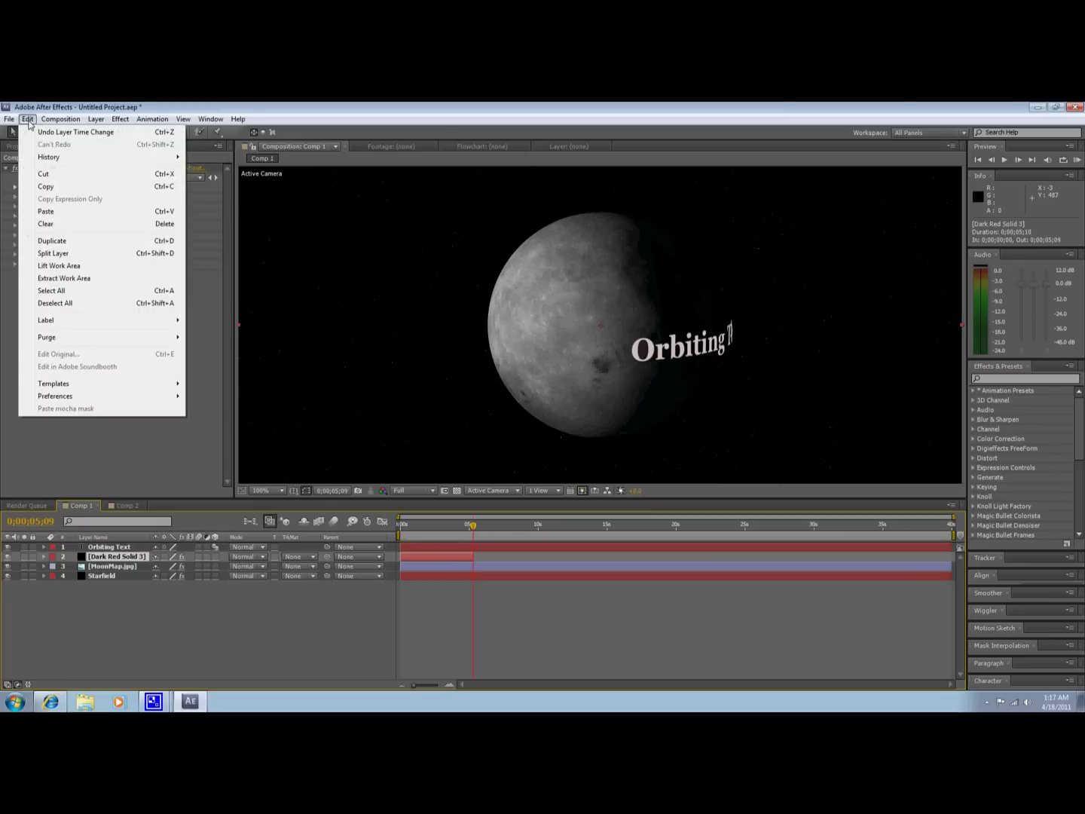
left_click(47, 187)
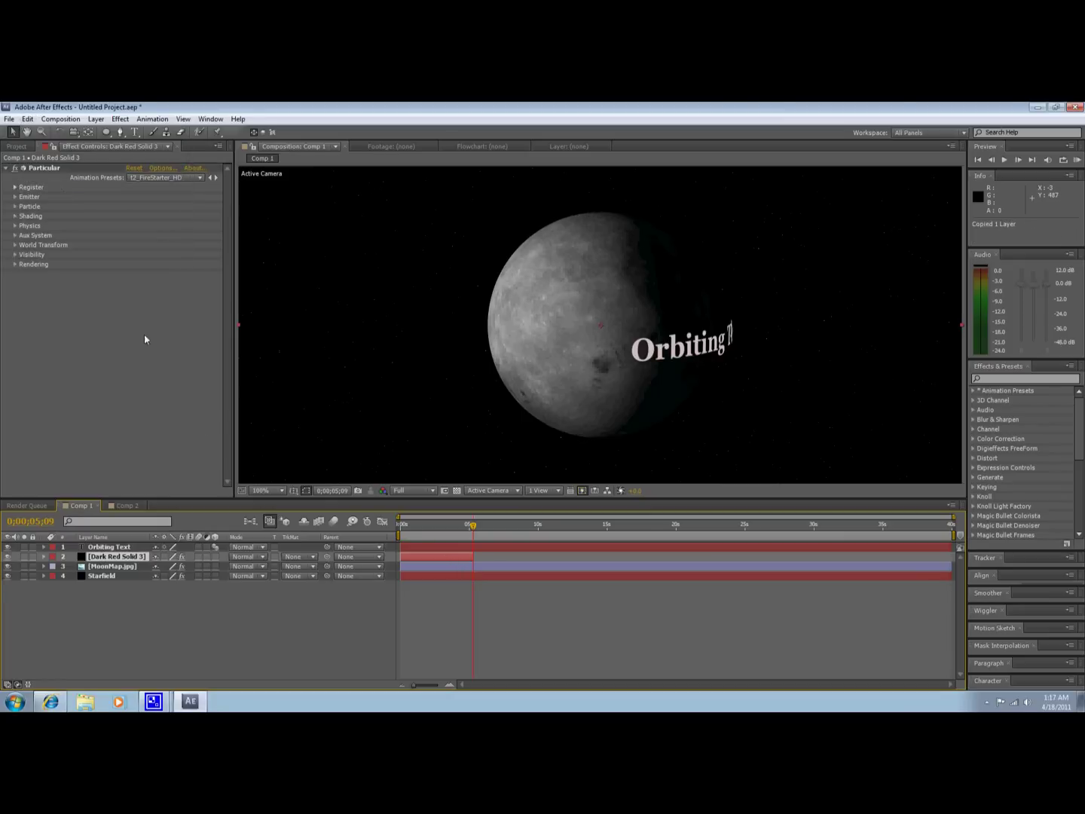
left_click(28, 119)
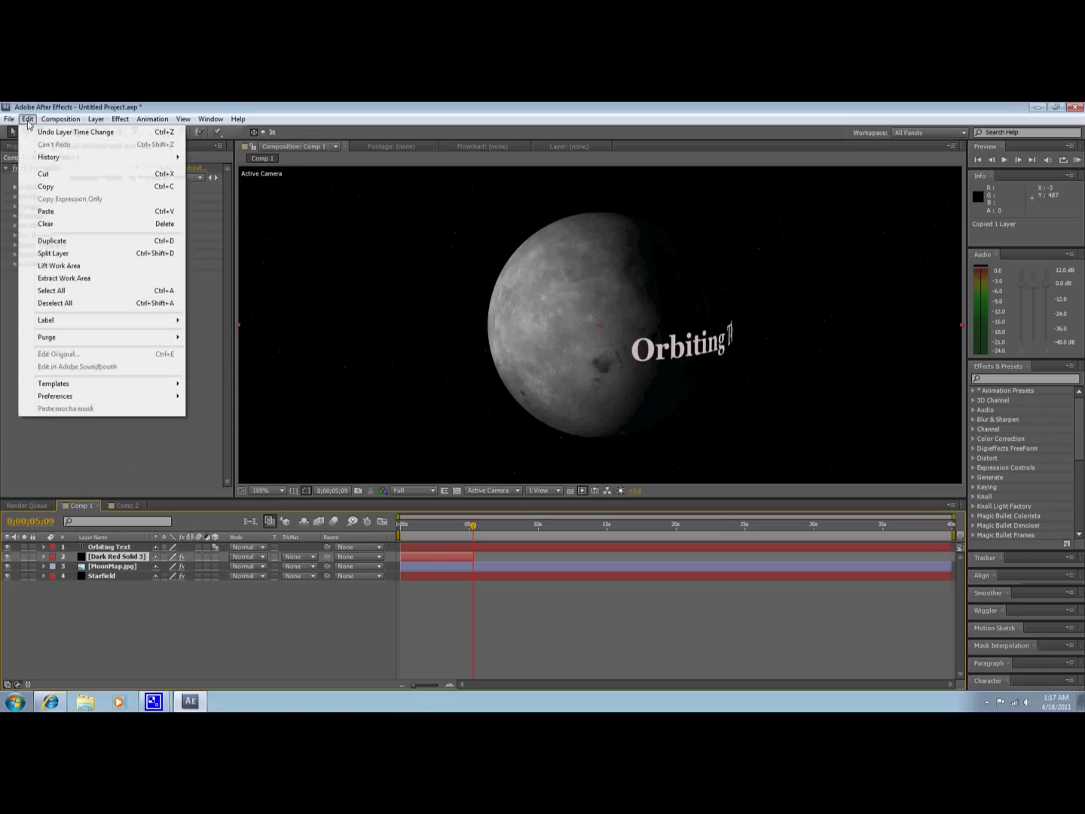
left_click(46, 211)
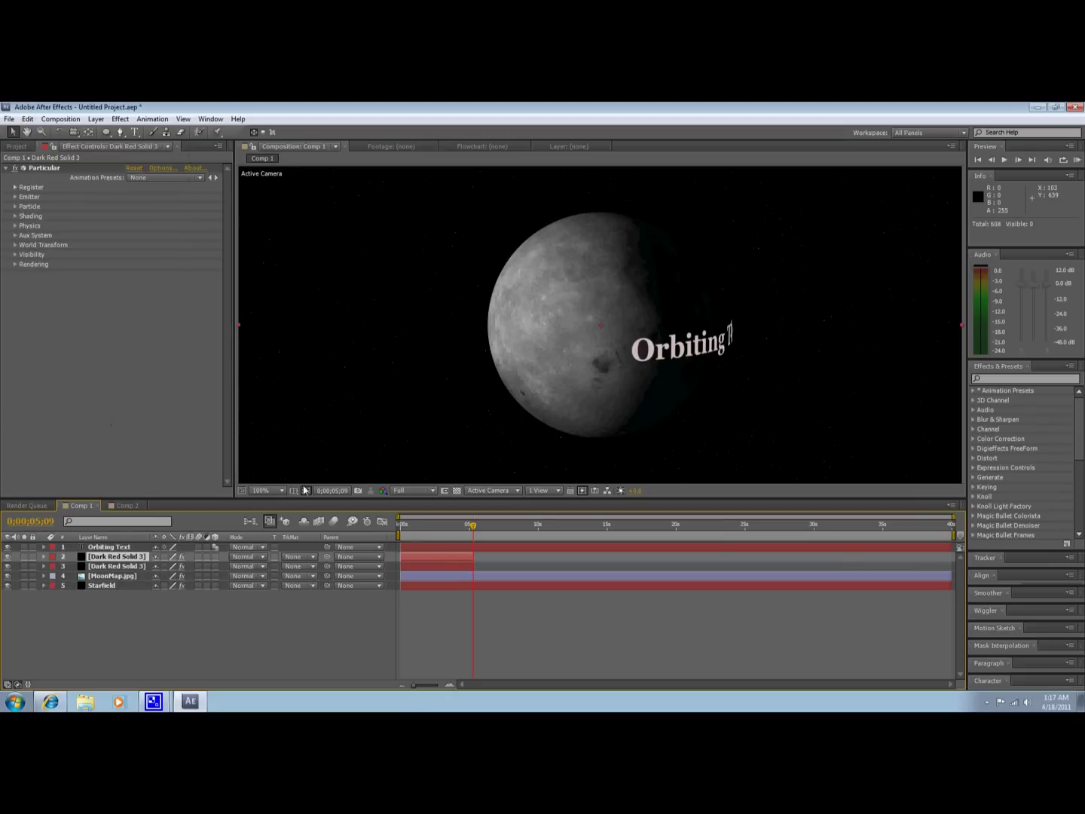
left_click_drag(435, 560, 510, 559)
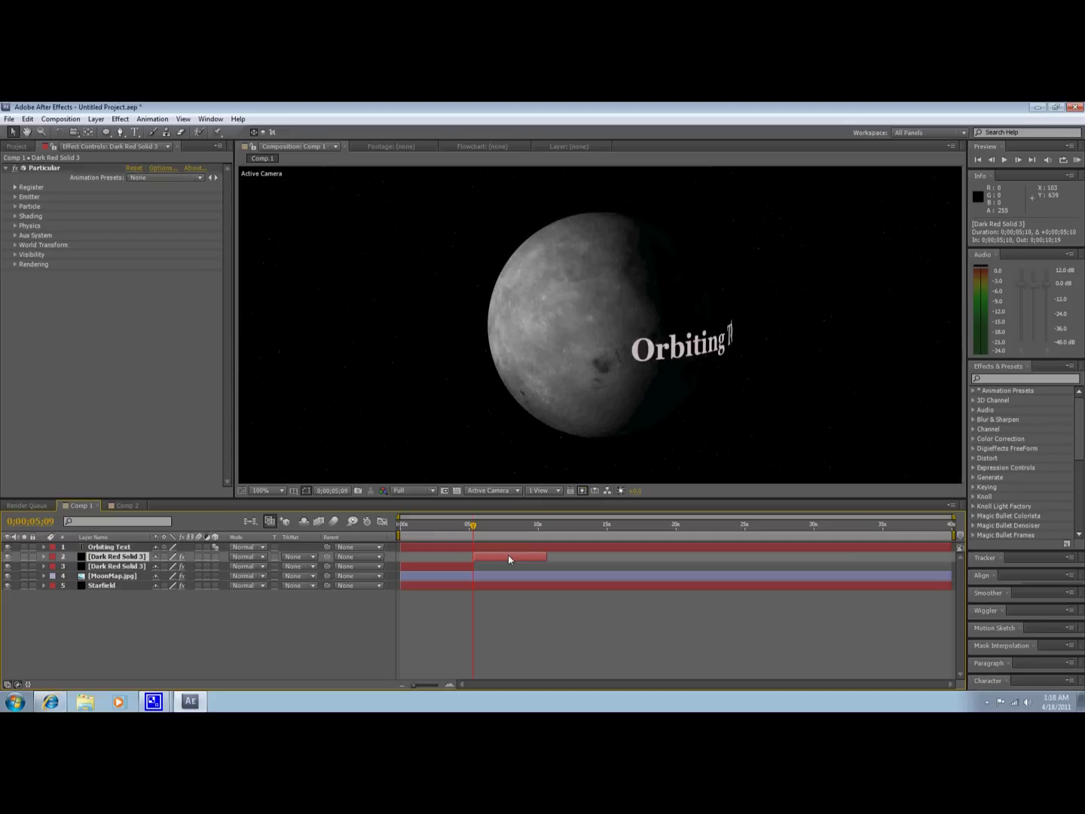
left_click(44, 557)
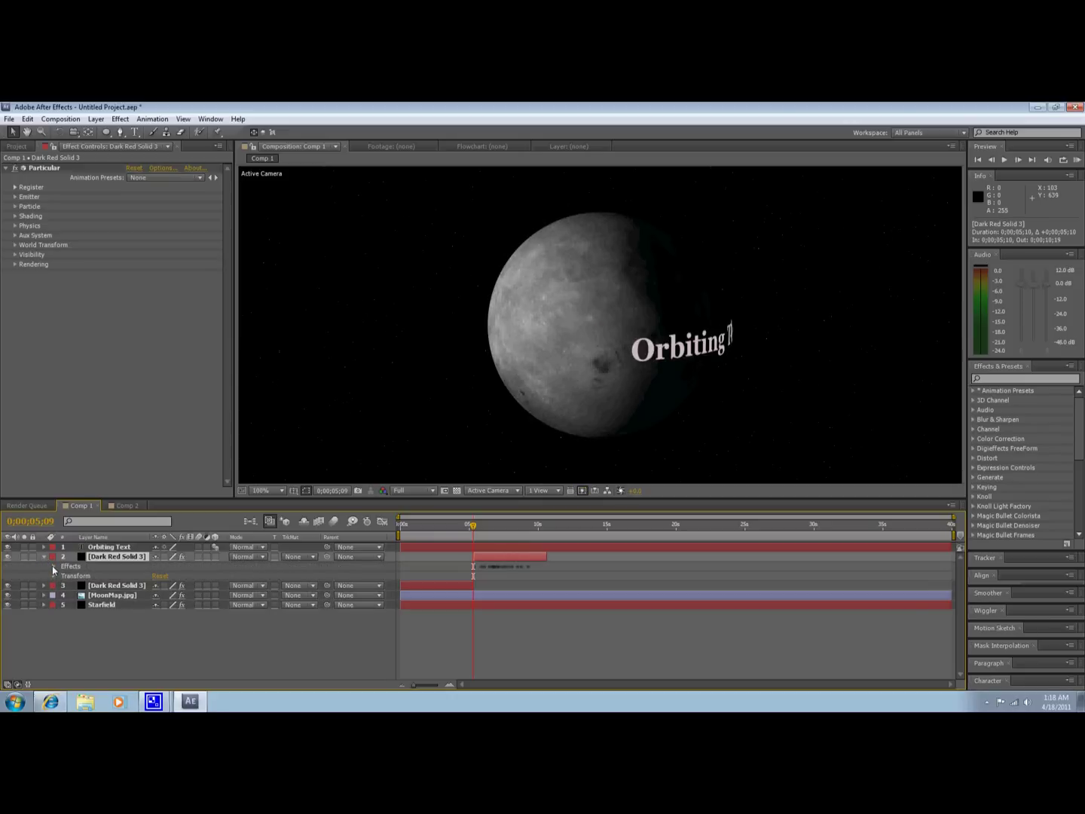
Create a new light layer named Emitter.
left_click(45, 557)
right_click(50, 517)
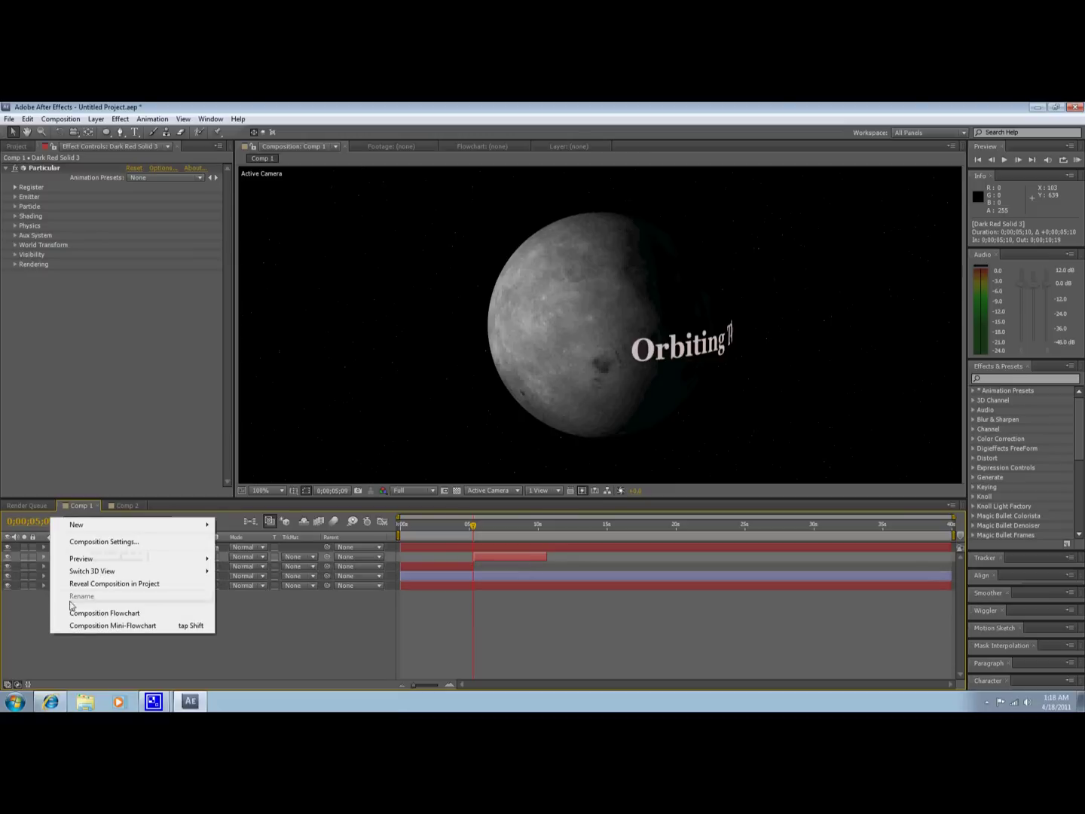
mouse_move(105, 524)
left_click(242, 566)
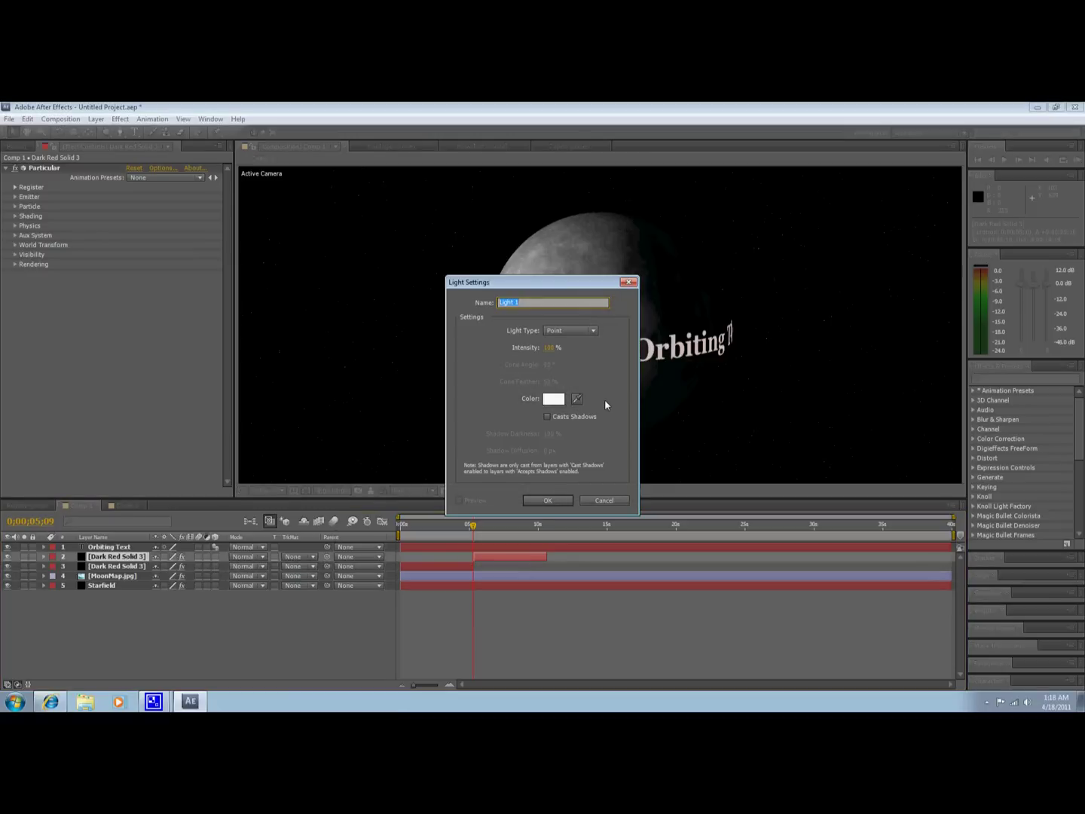
type("Emitter")
left_click(549, 500)
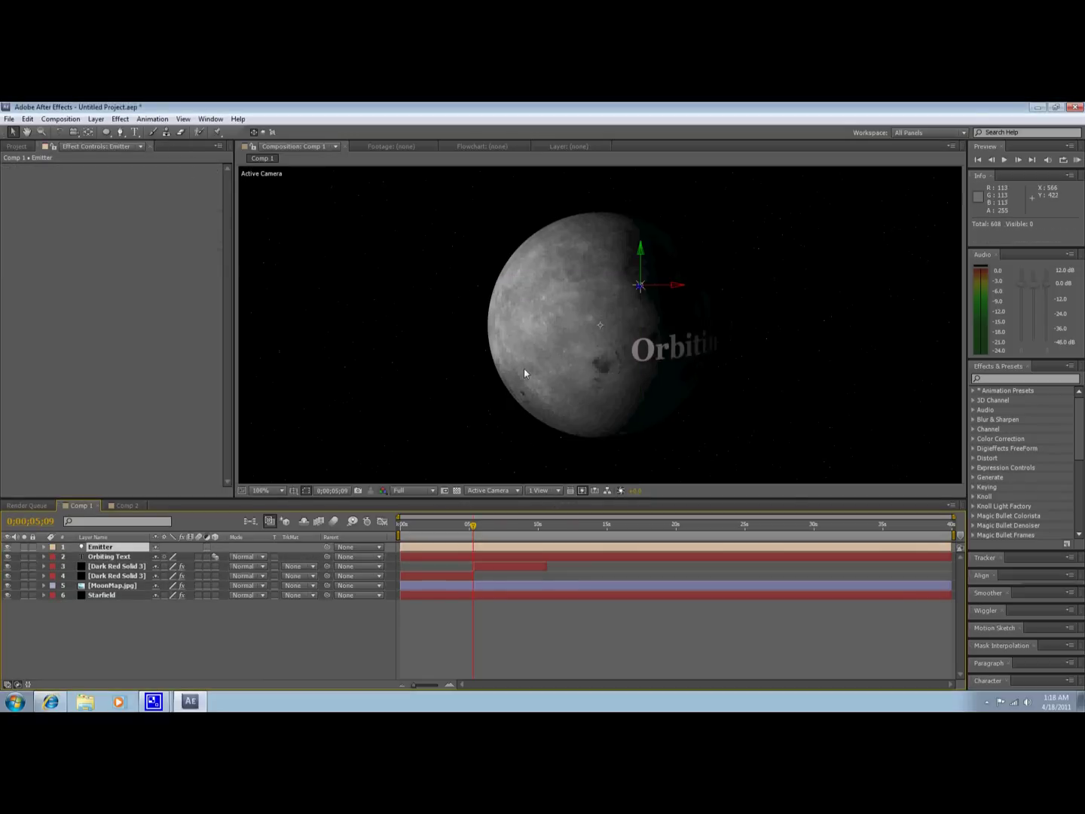
Zoom the viewer to 50% and move the Emitter light left of the moon.
left_click(279, 499)
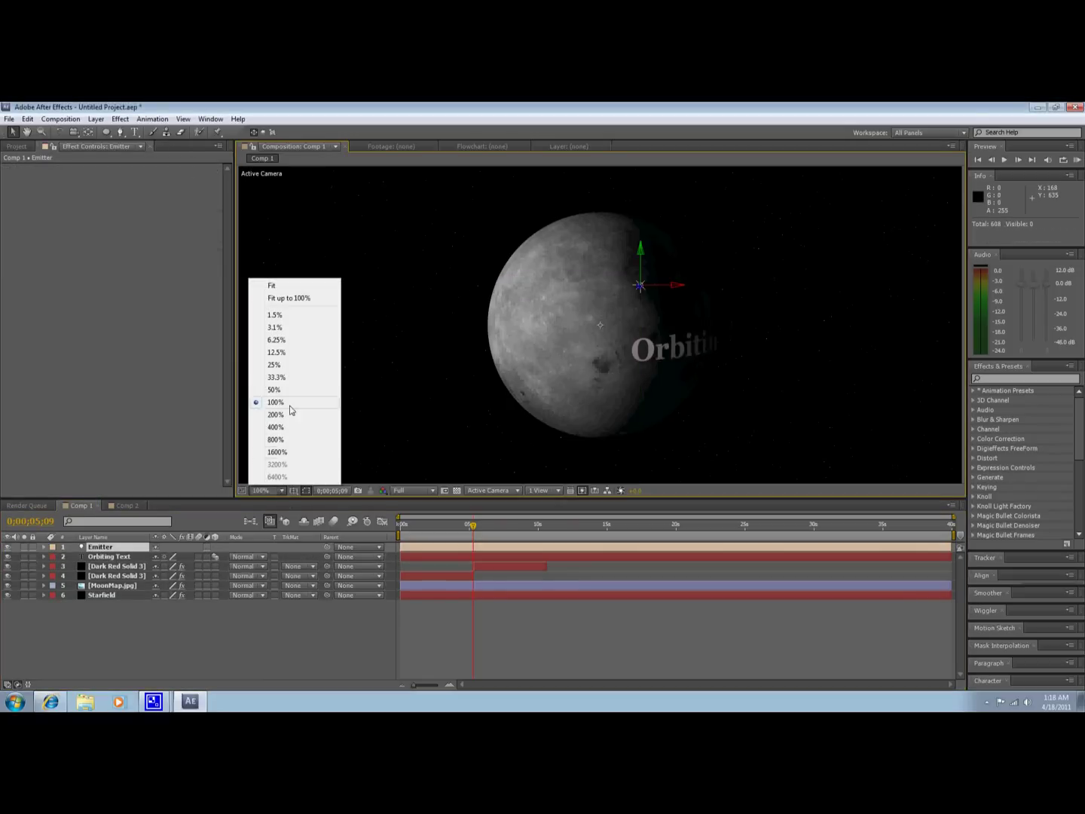
left_click(289, 390)
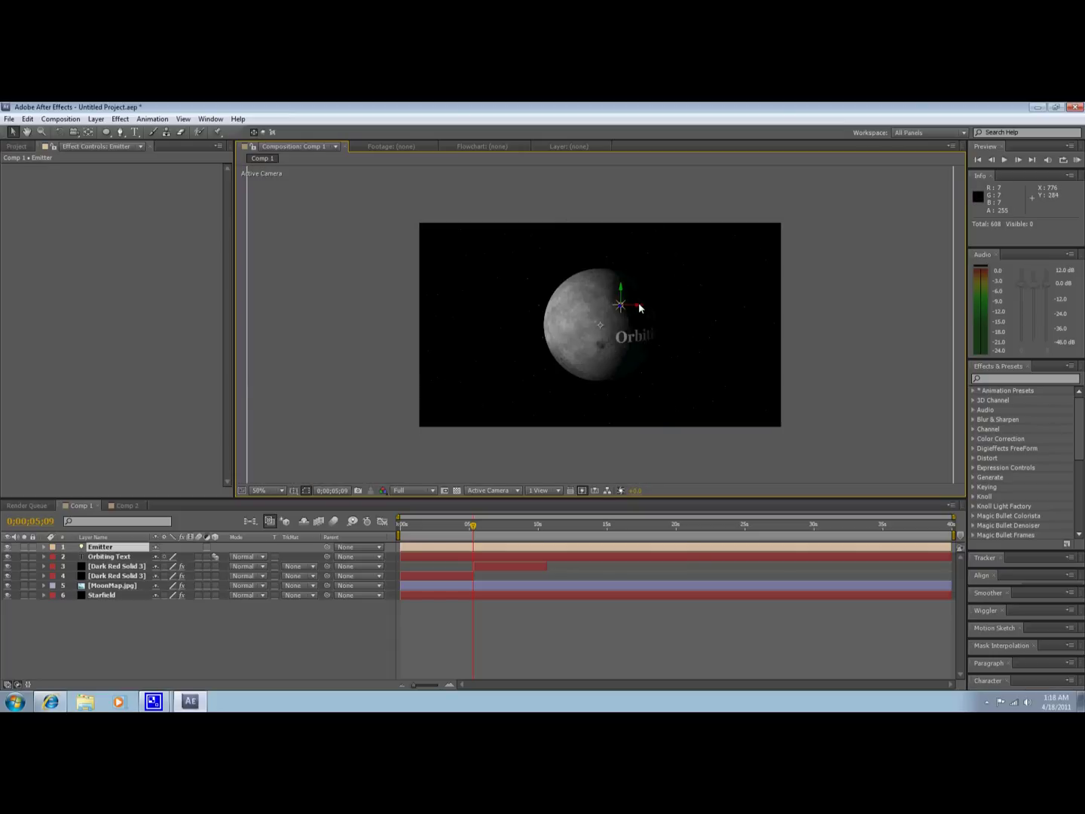
left_click_drag(641, 308, 468, 313)
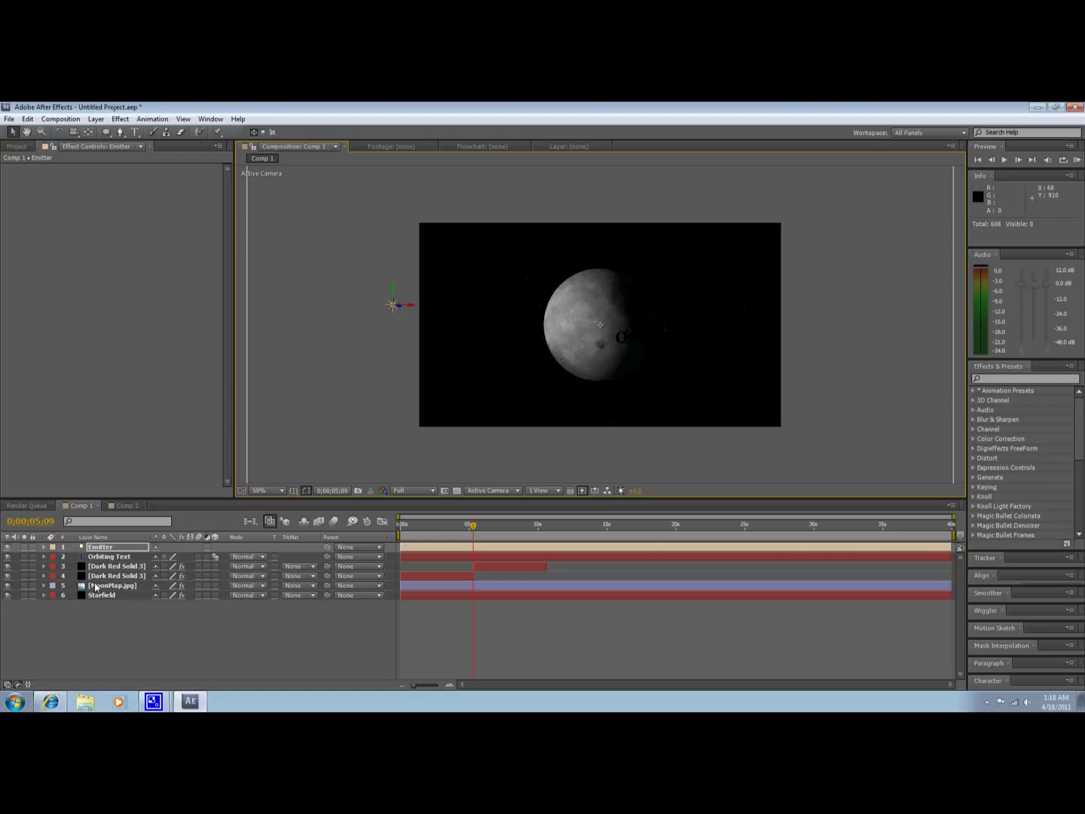
left_click(8, 547)
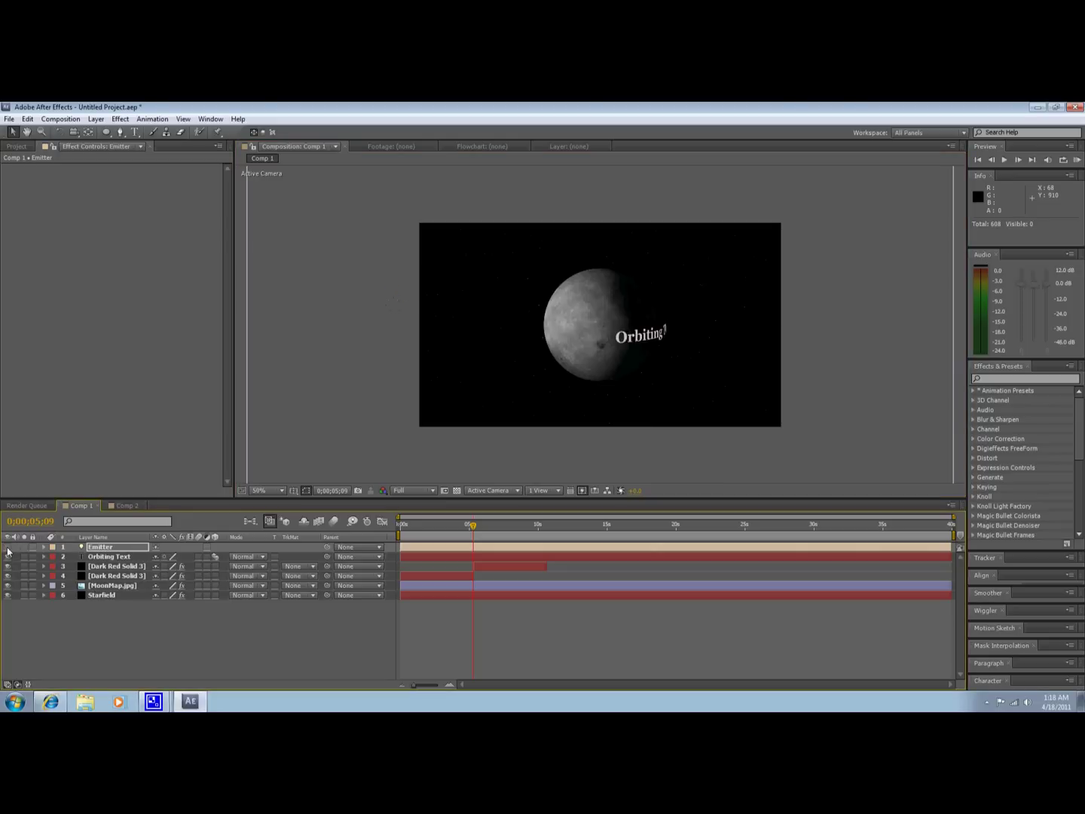
left_click(9, 548)
Add a Position keyframe for the Emitter light at 0;00;05;09 and preview the fire trail.
left_click(44, 547)
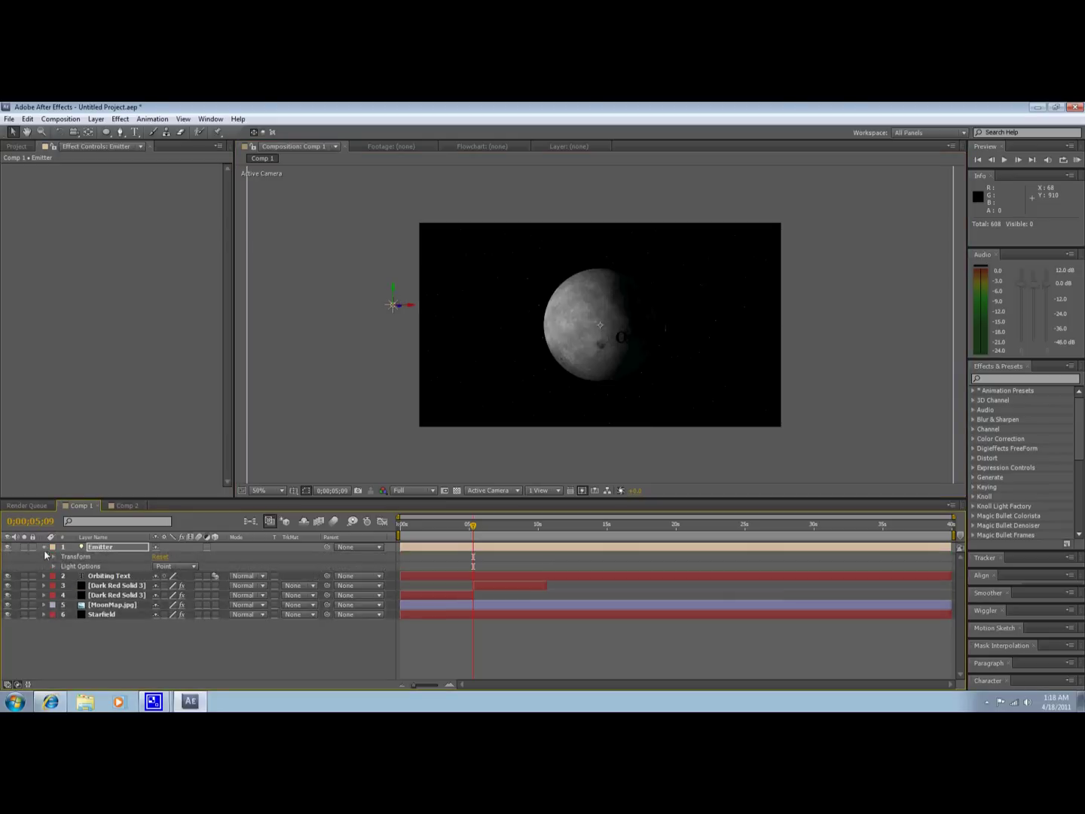
left_click(53, 556)
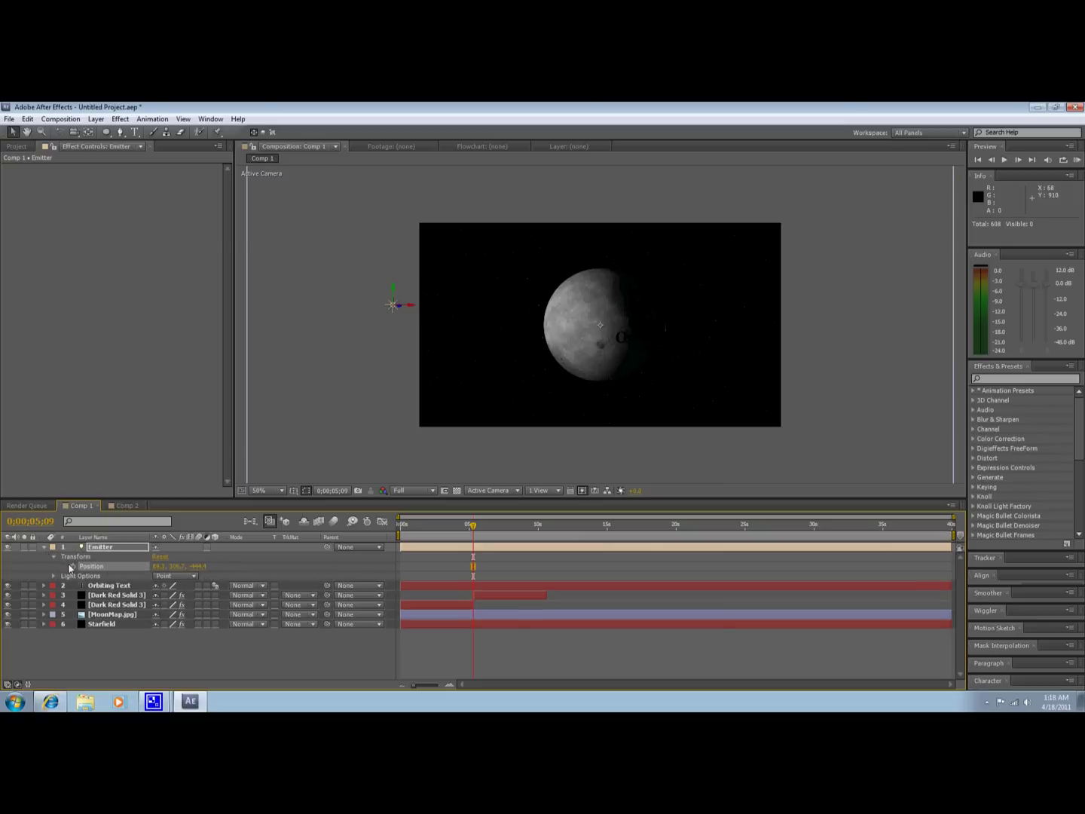
left_click(72, 566)
left_click_drag(472, 530, 476, 530)
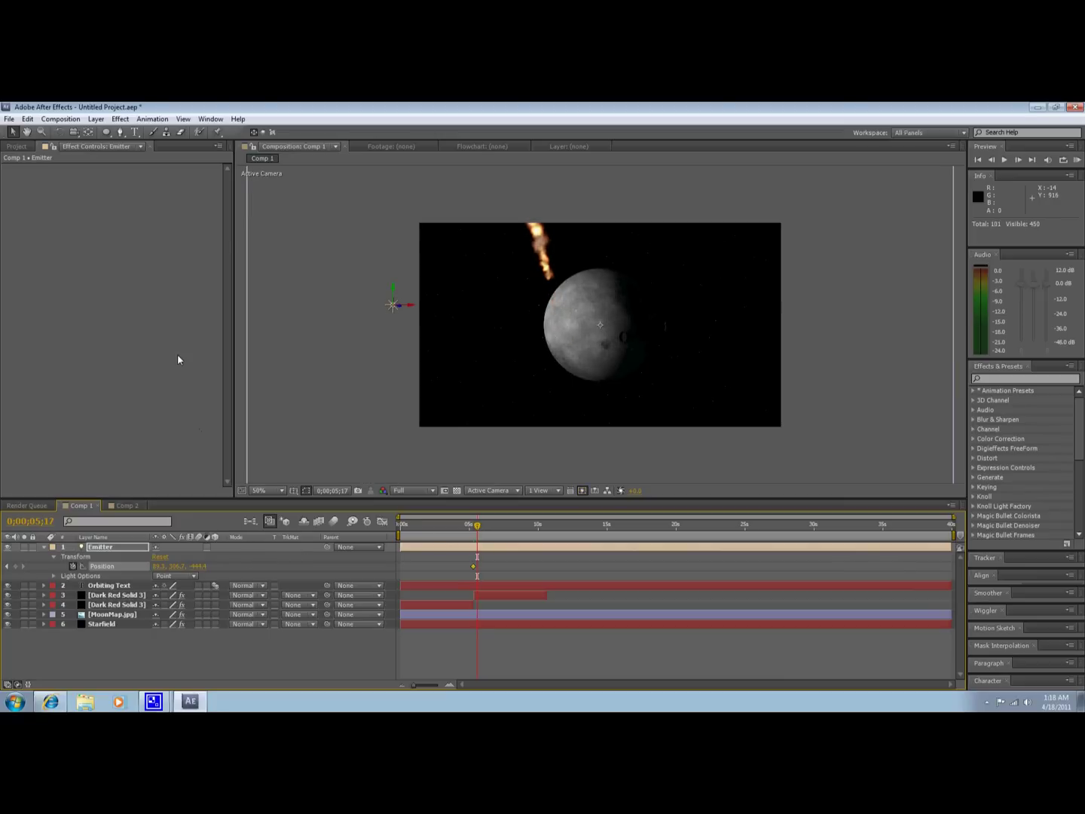
Set the copied layer's Particular Emitter Type to Light(s) and scrub to check the result.
left_click(136, 594)
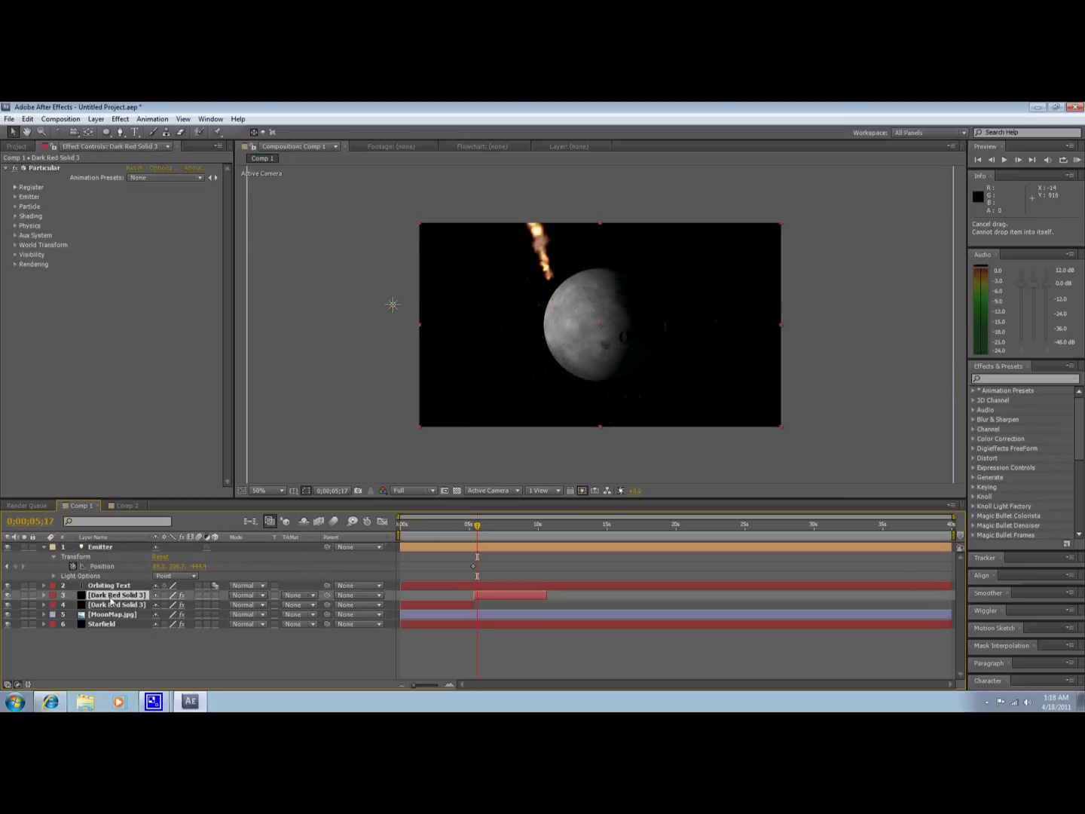
left_click(16, 196)
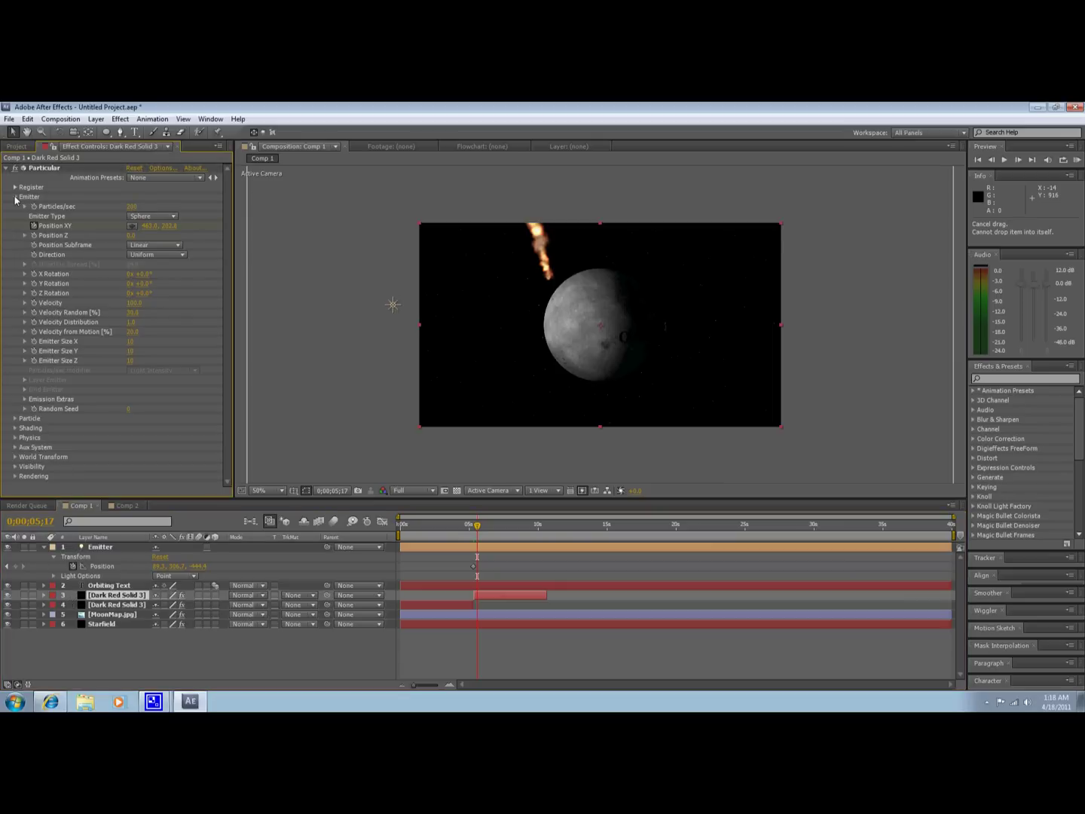
left_click(142, 218)
left_click(163, 291)
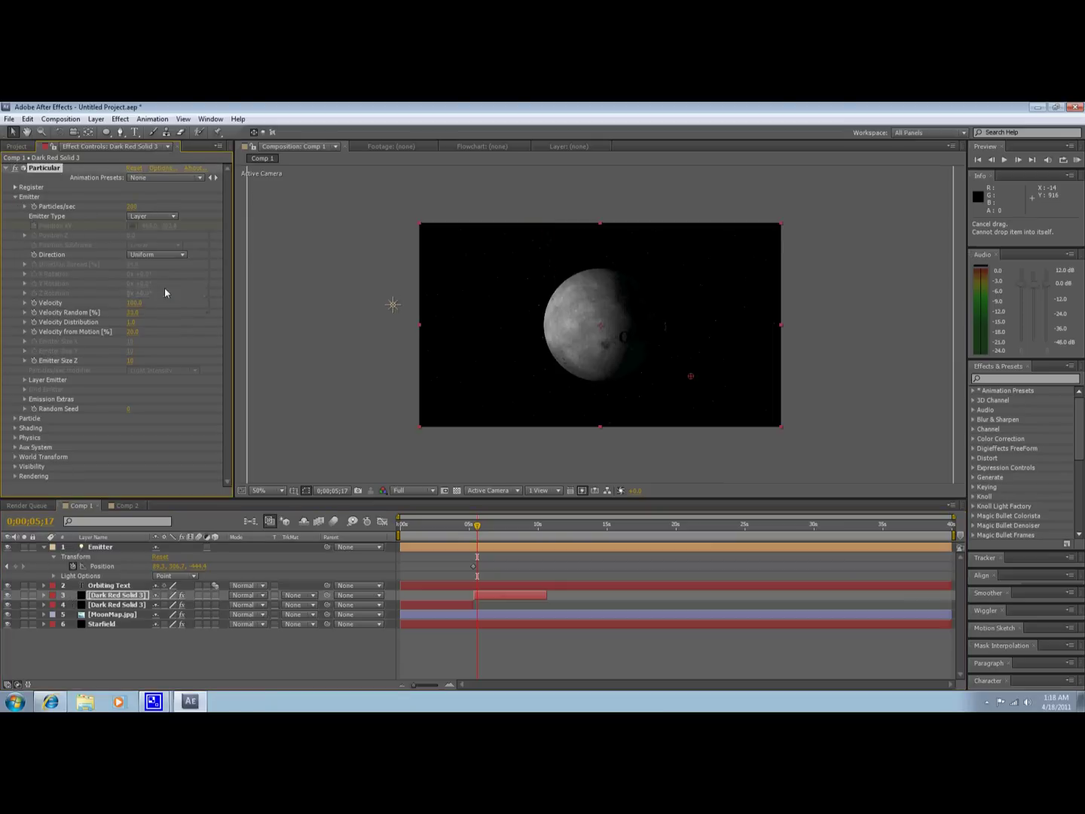
left_click(156, 218)
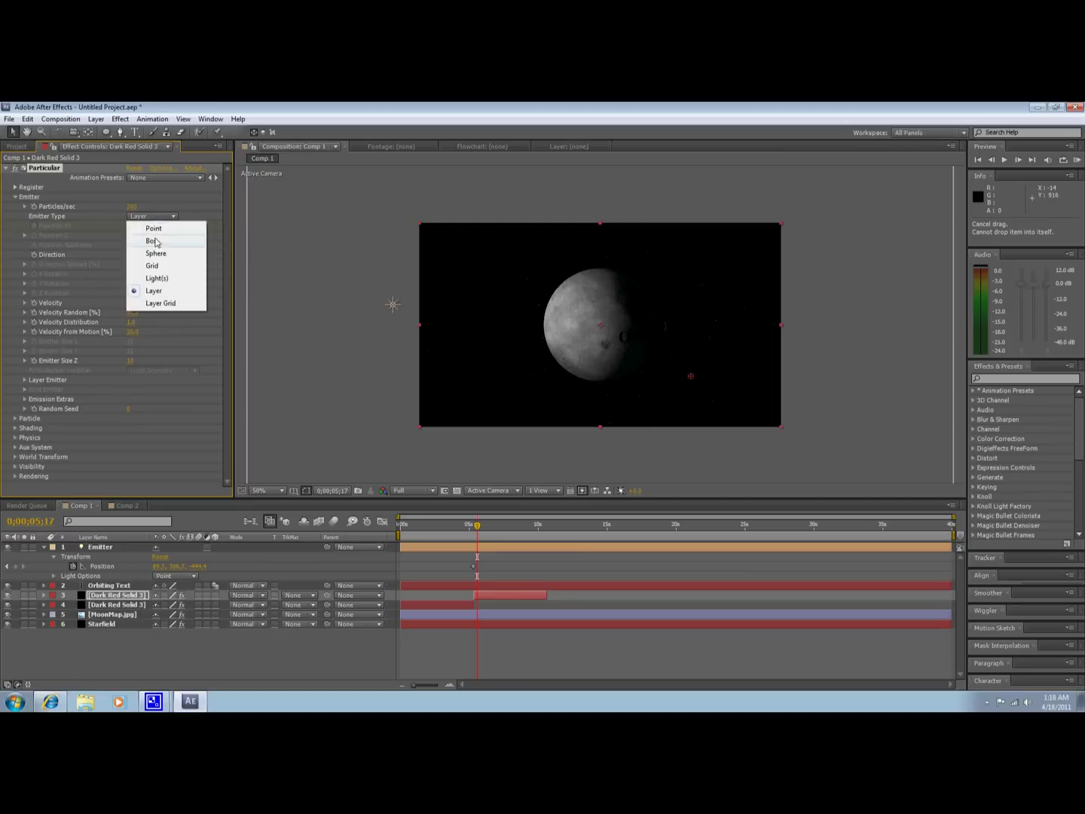
left_click(158, 276)
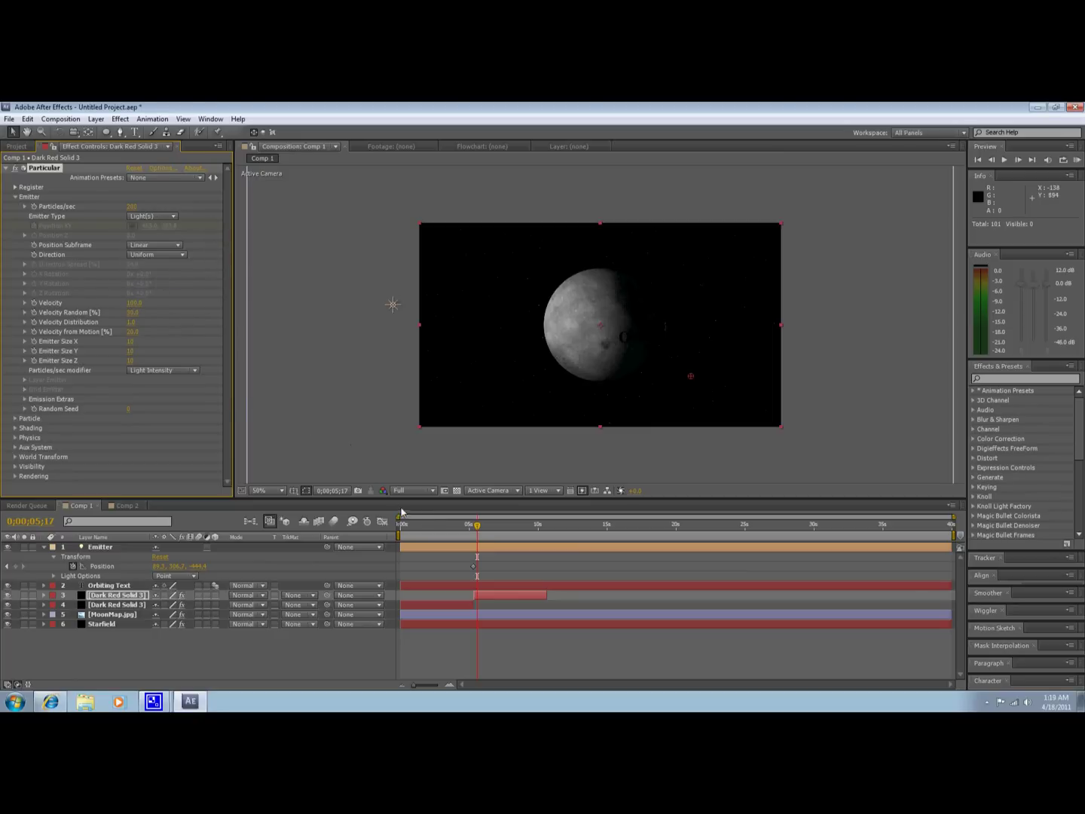
mouse_move(477, 528)
left_mouse_down()
mouse_move(468, 528)
mouse_move(481, 529)
left_mouse_up()
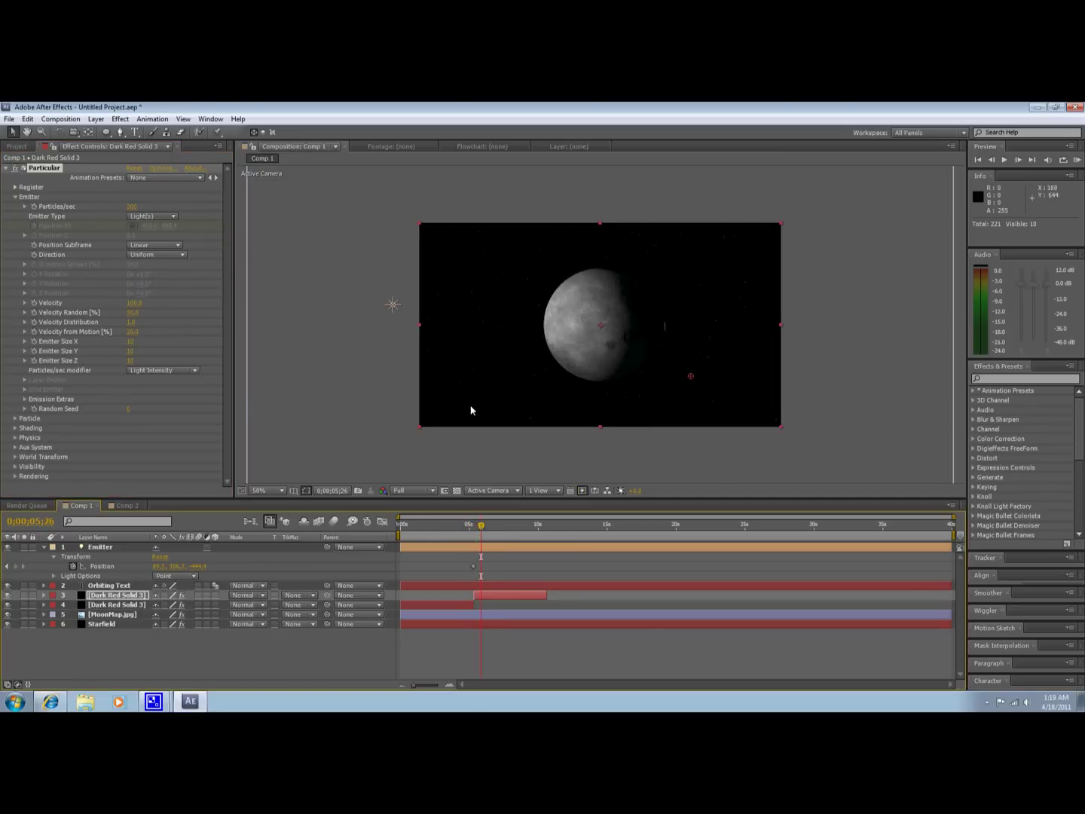
Keyframe the Emitter moving right across the moon, then down, then back left by 0;00;06;25.
left_click(96, 551)
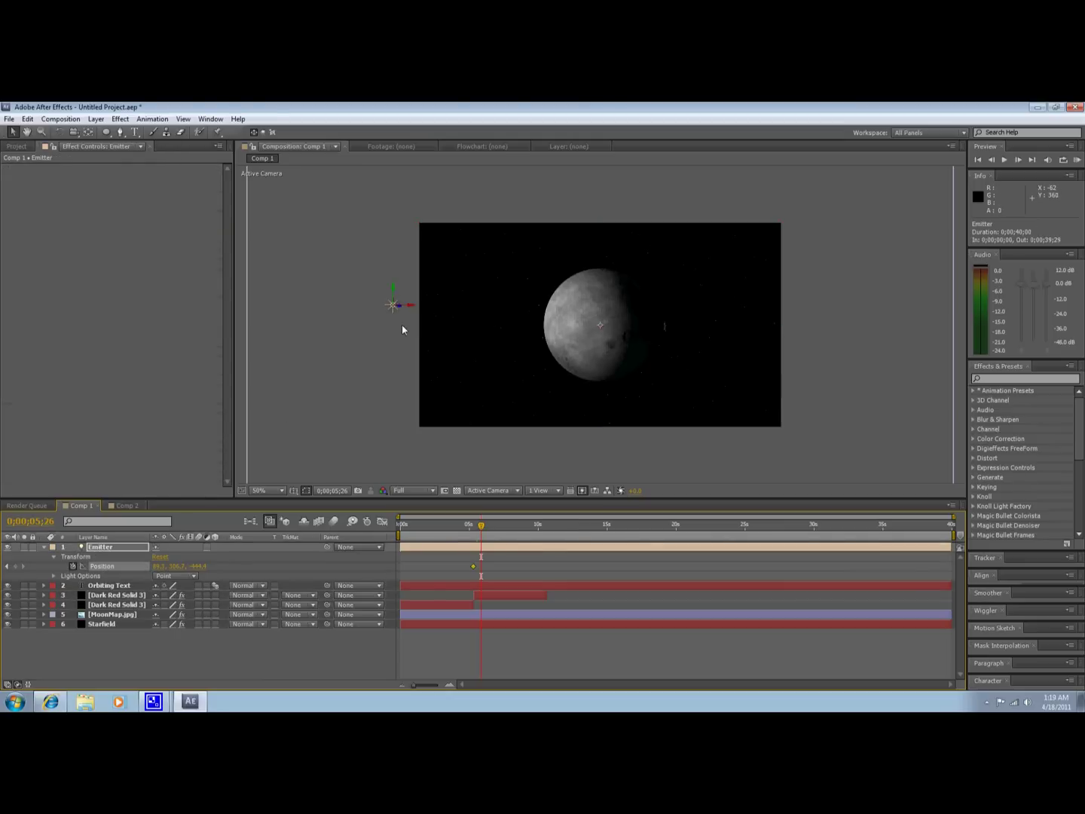
left_click_drag(410, 308, 673, 322)
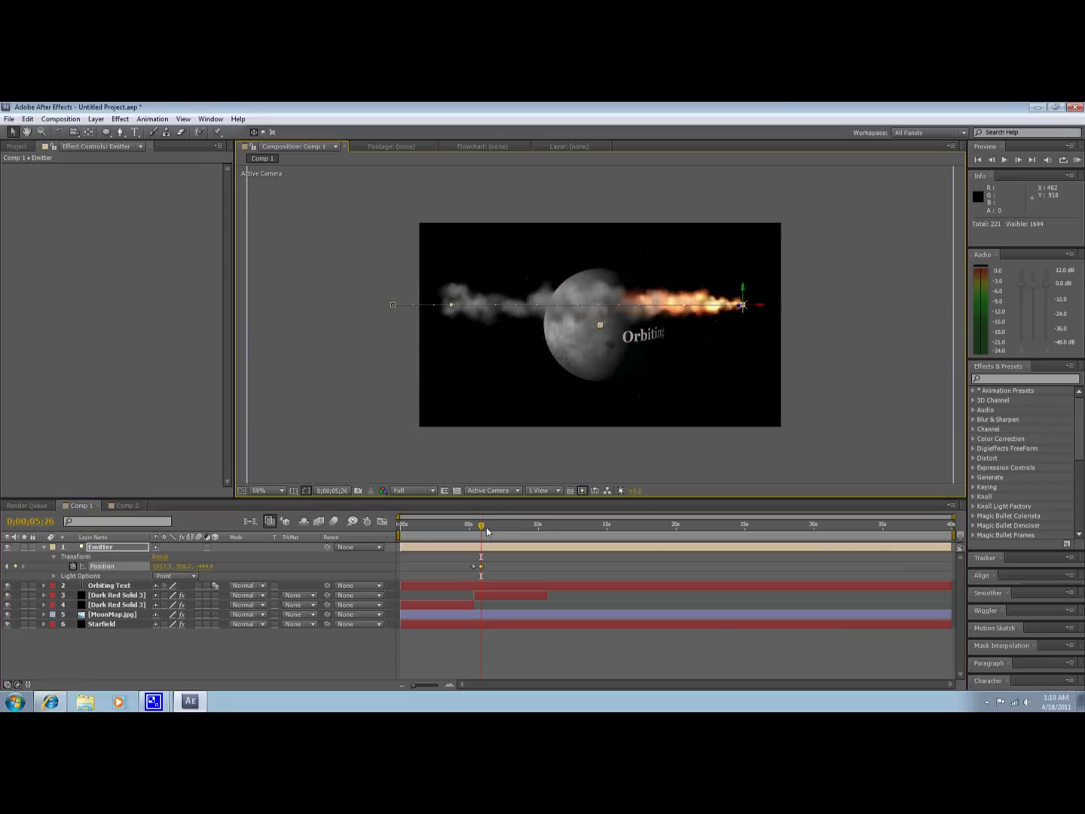
left_click_drag(487, 530, 490, 530)
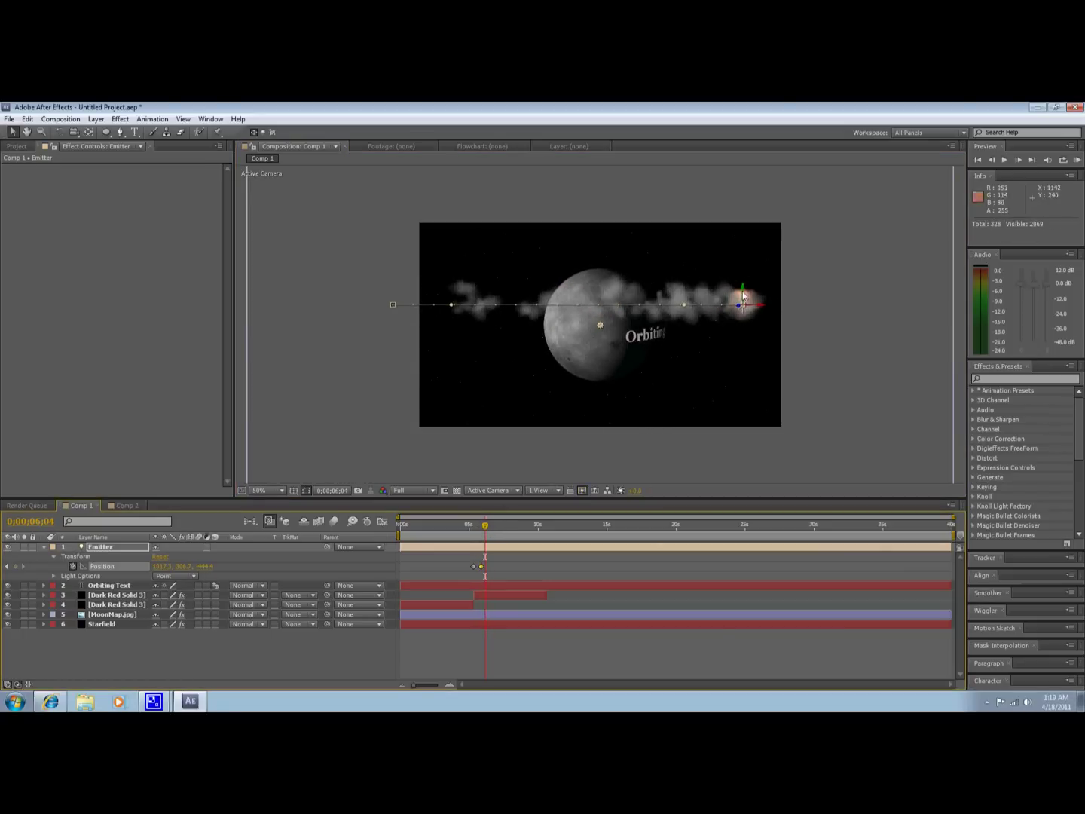
left_click_drag(743, 290, 739, 334)
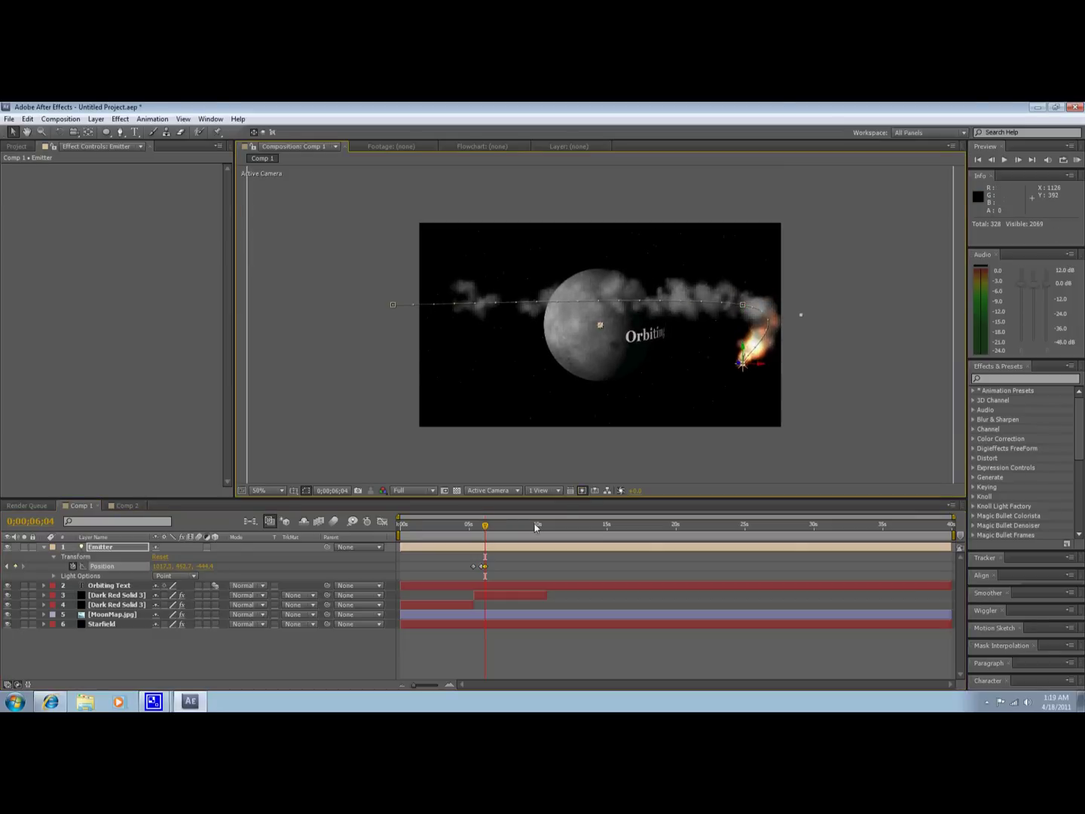
left_click(494, 526)
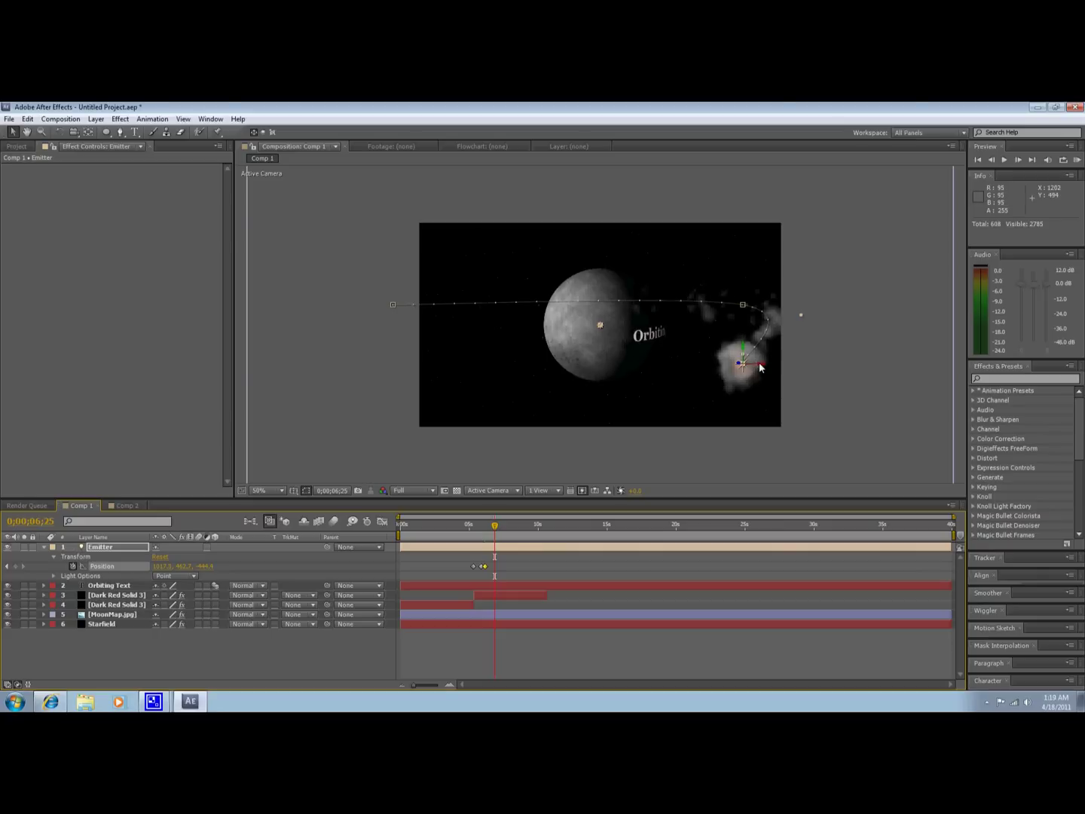
left_click_drag(760, 367, 579, 376)
left_click_drag(492, 526, 505, 526)
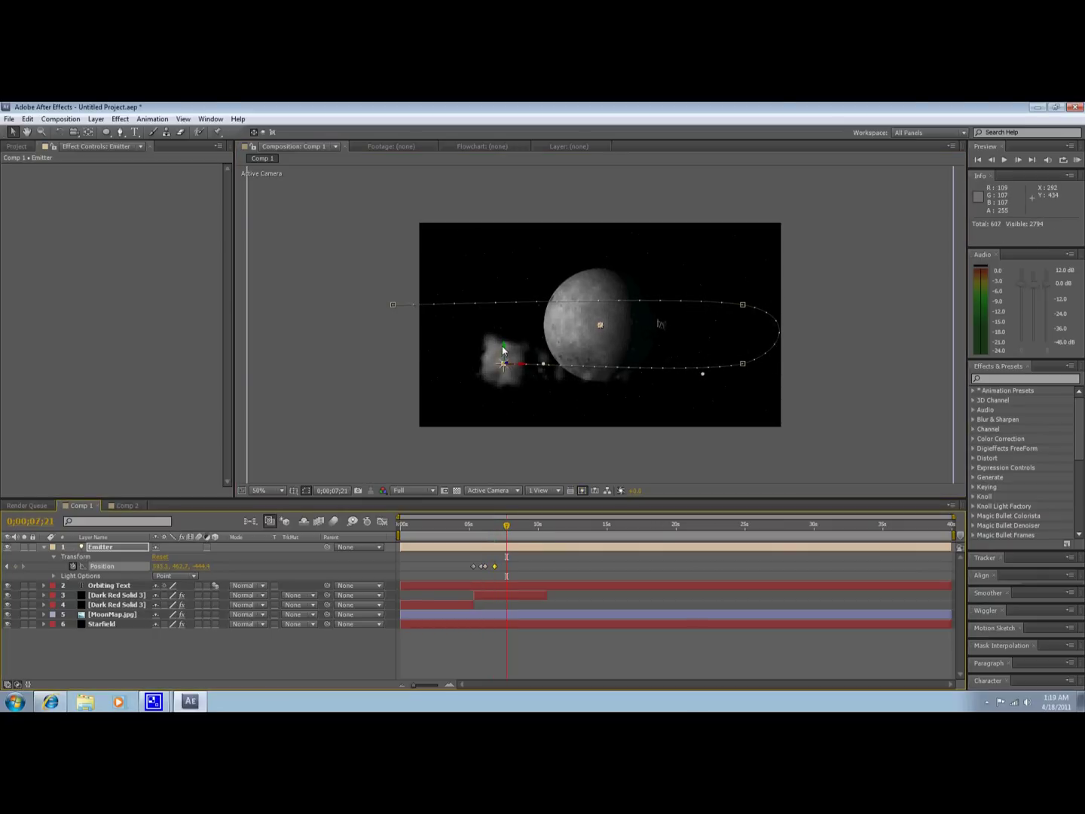
Undo two accidental value changes, then keyframe the Emitter rising, moving right and sweeping up-right.
left_click(502, 316)
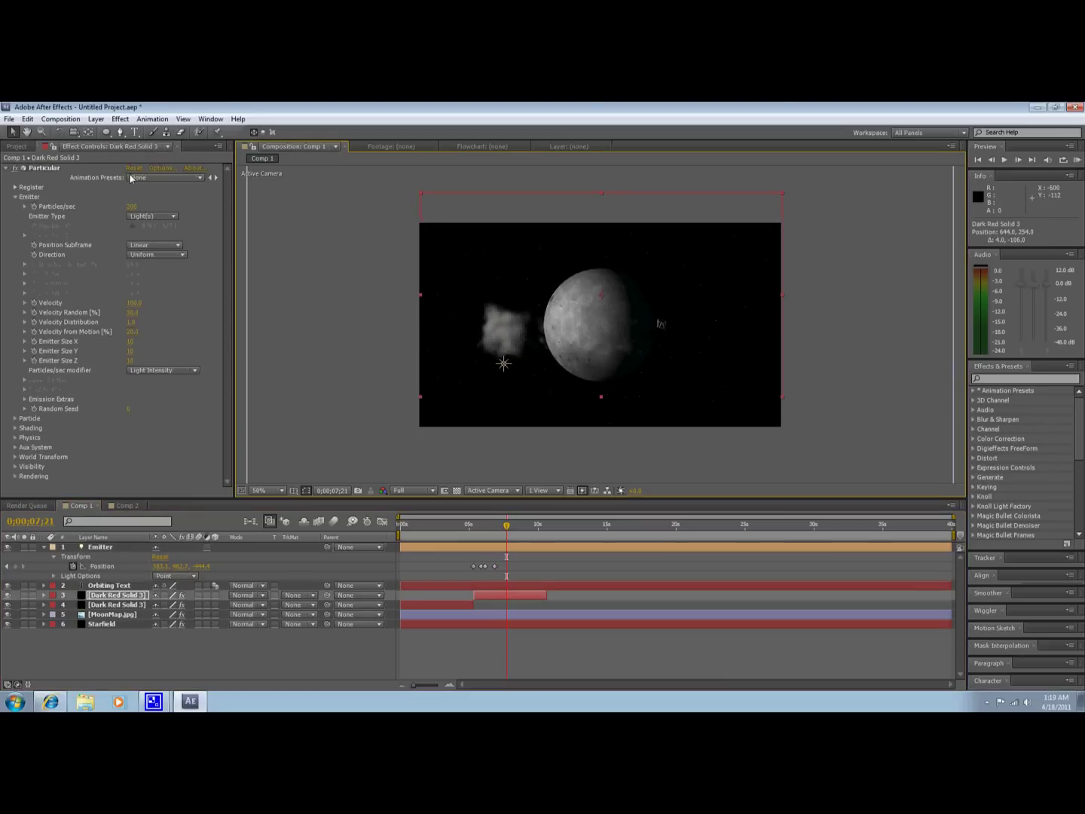
left_click(28, 118)
left_click(53, 133)
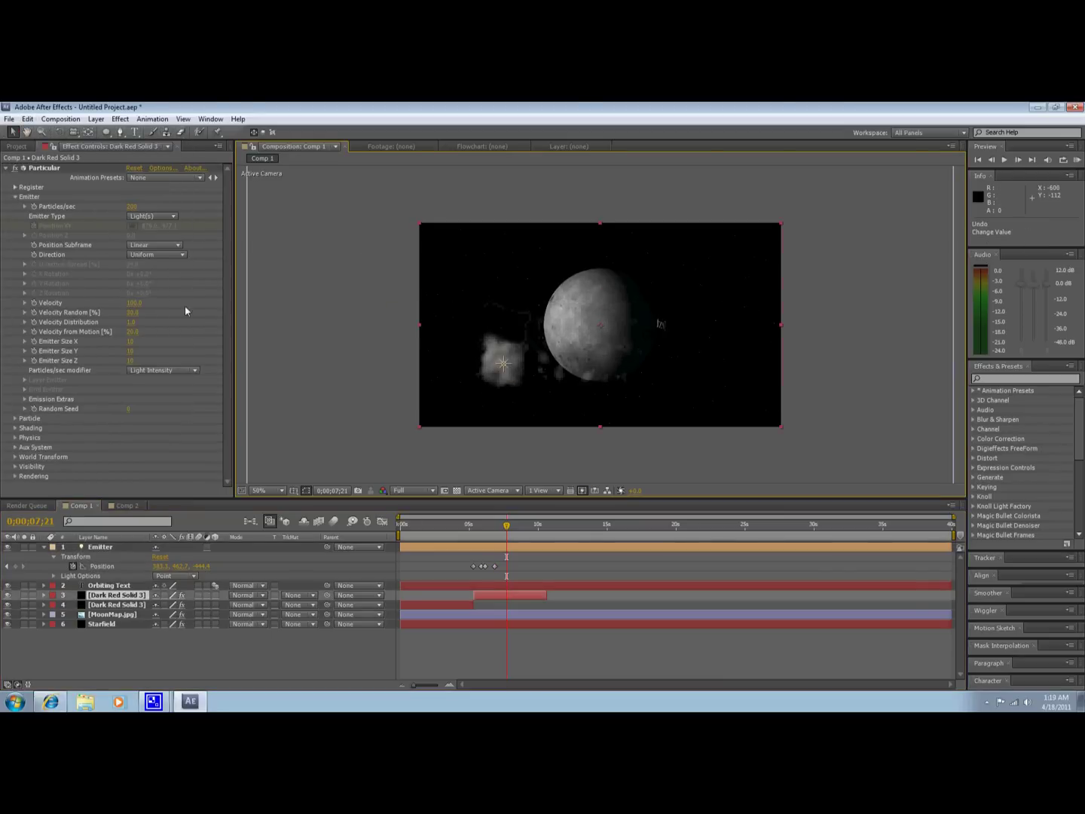
left_click(100, 545)
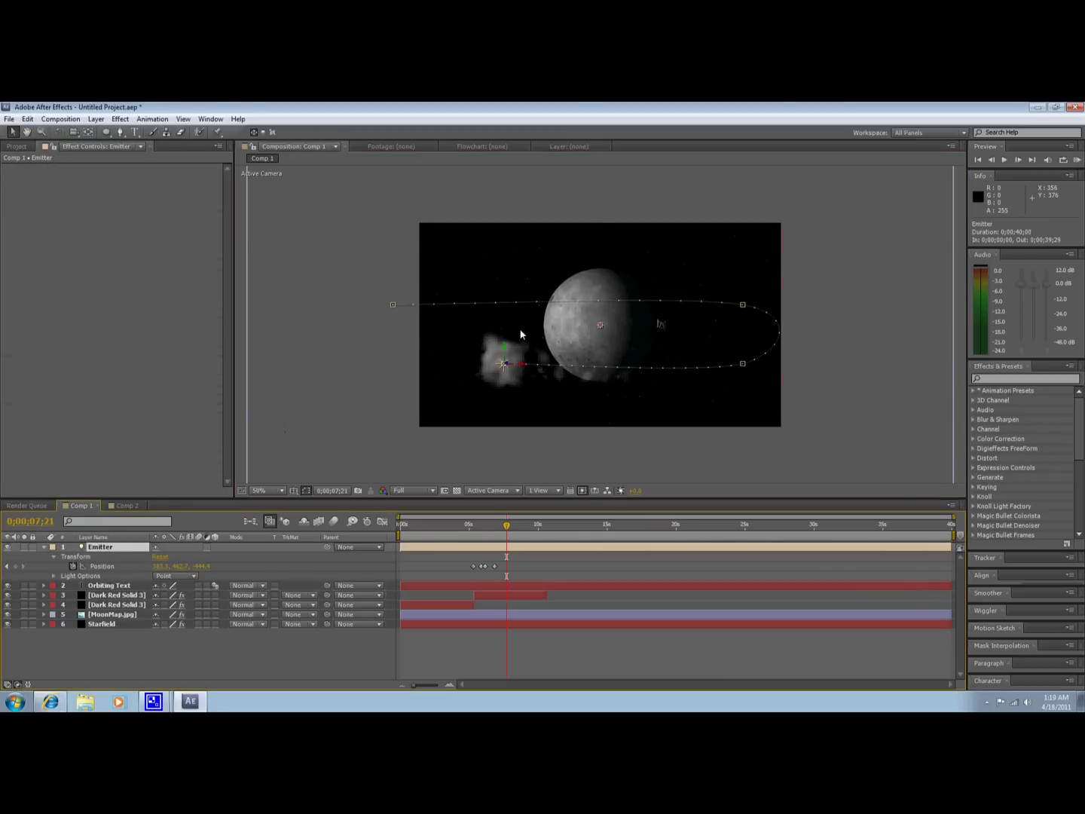
left_click_drag(504, 342, 502, 306)
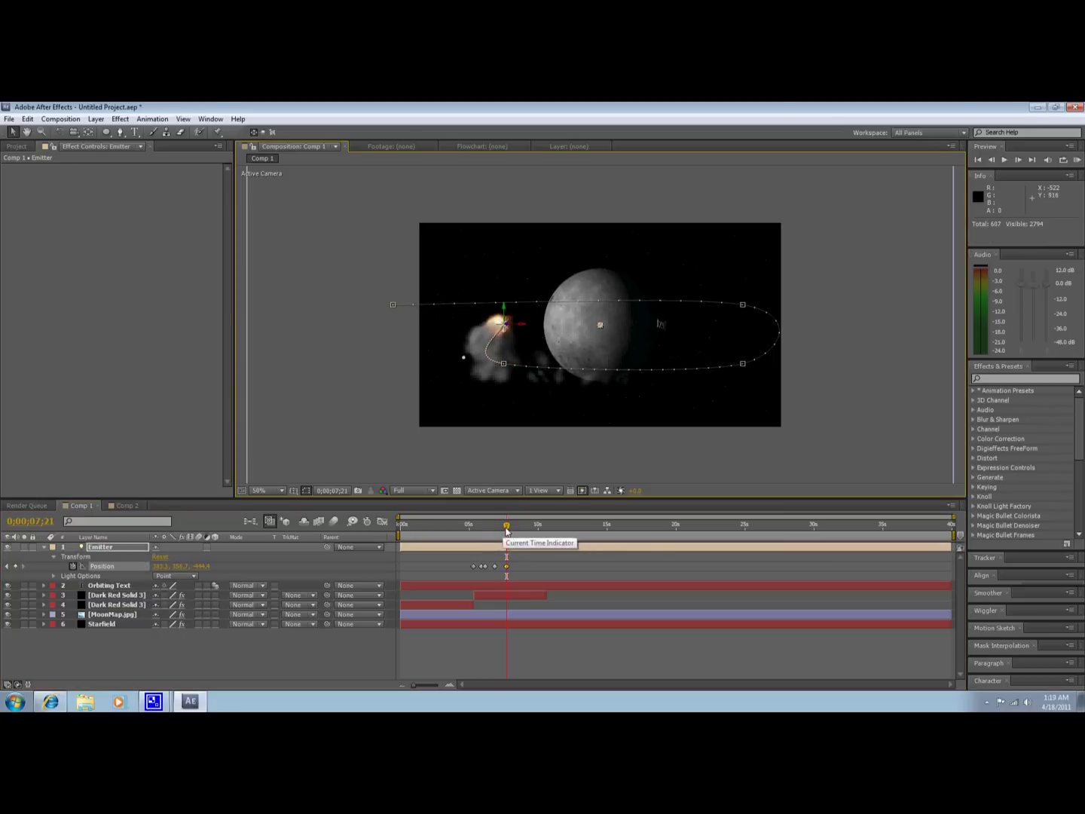
left_click_drag(507, 528, 519, 532)
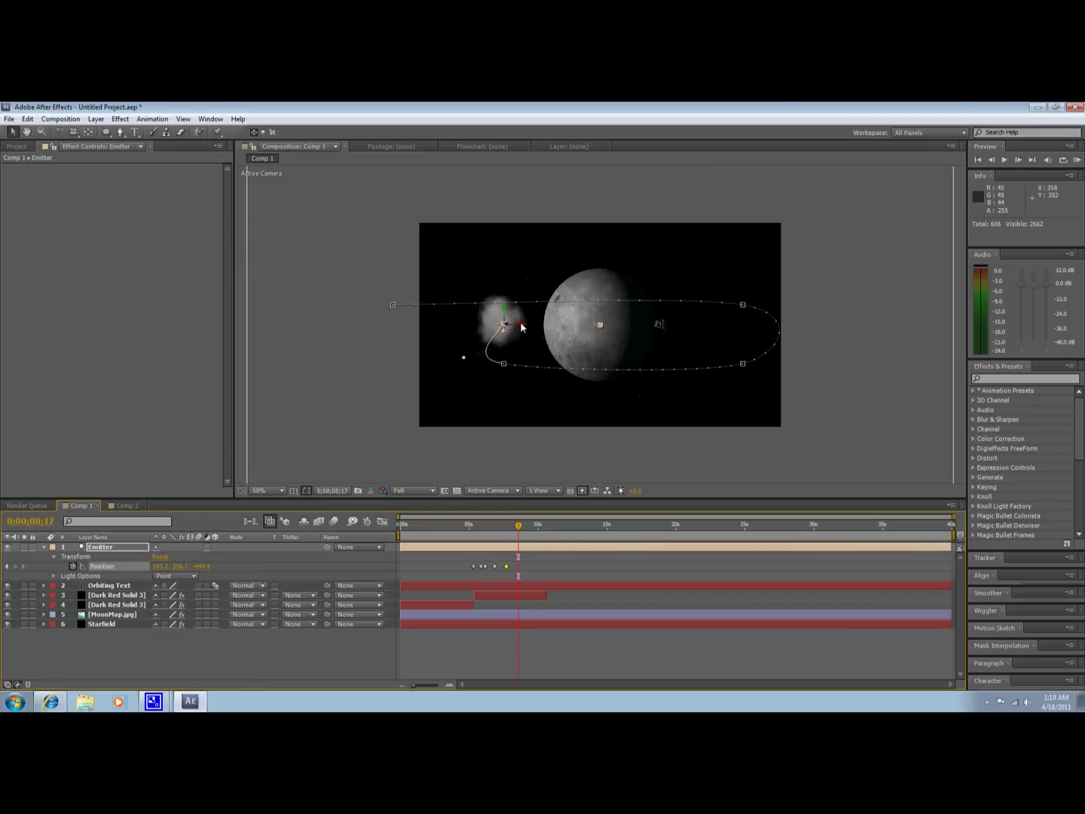
left_click_drag(522, 327, 682, 324)
left_click_drag(528, 526, 532, 526)
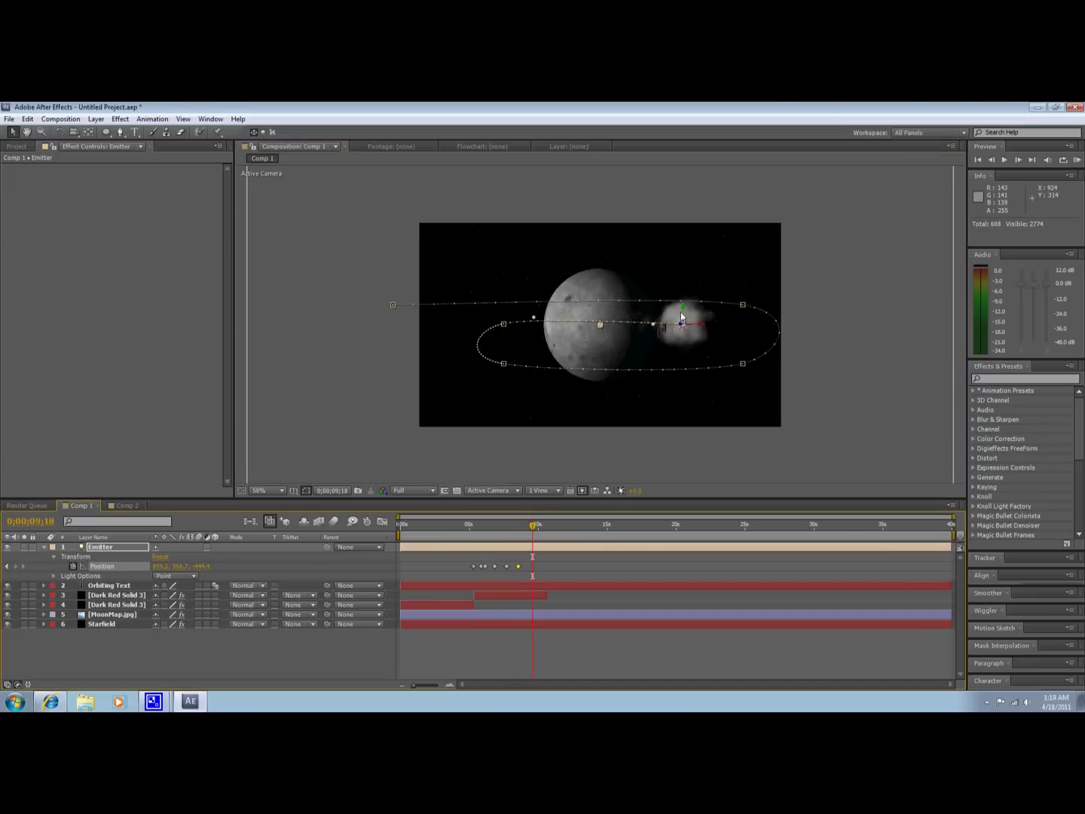
left_click_drag(682, 309, 850, 243)
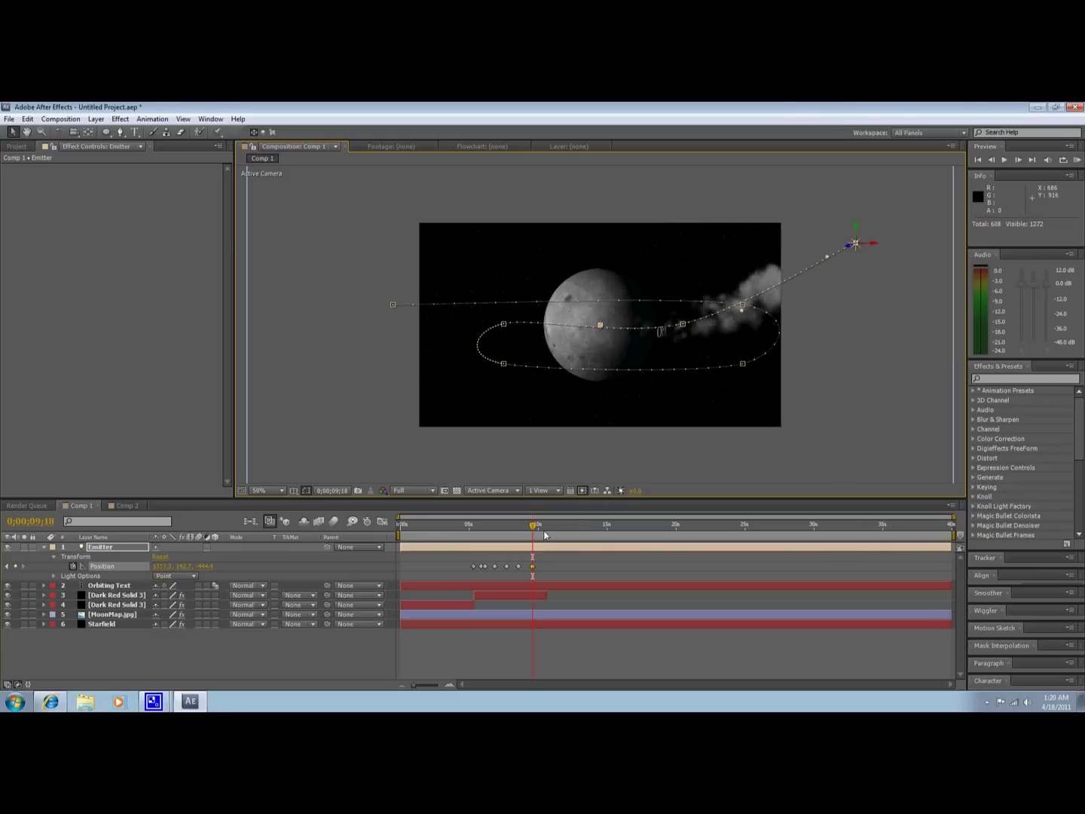
left_click_drag(542, 535, 475, 534)
Preview the fire trail, hide the Emitter layer, and scrub to check the smoke trail.
key("space")
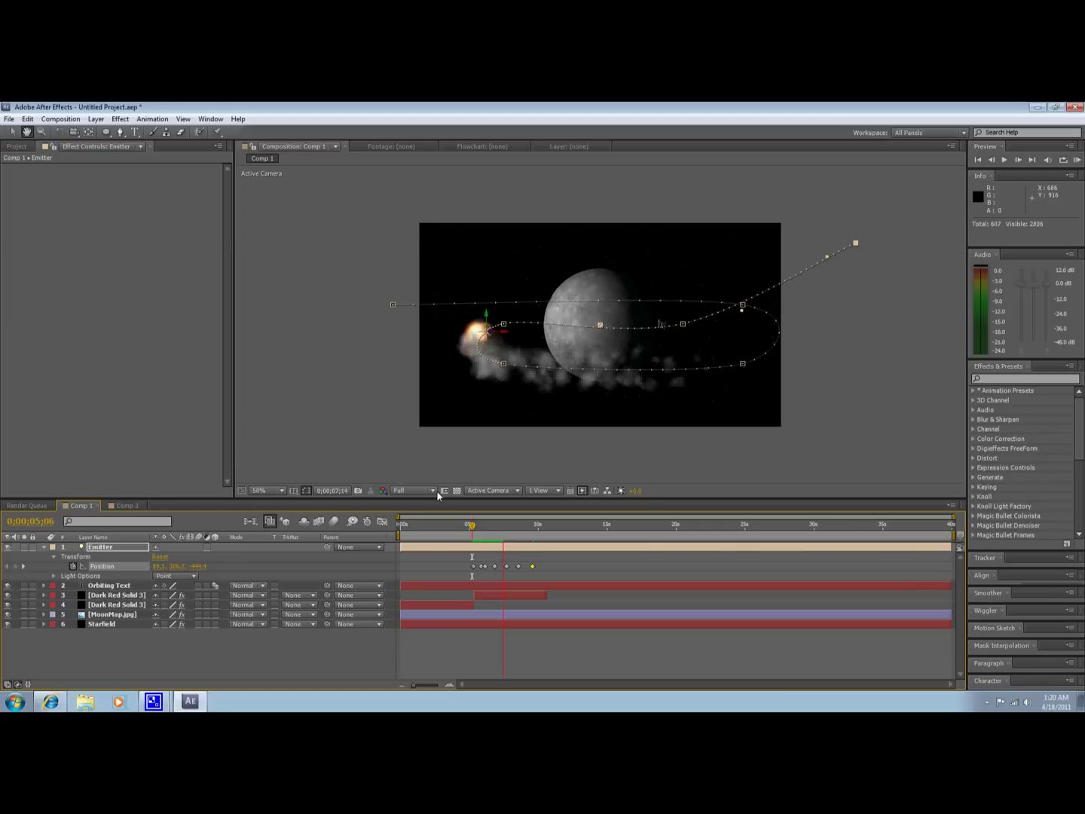
left_click(349, 431)
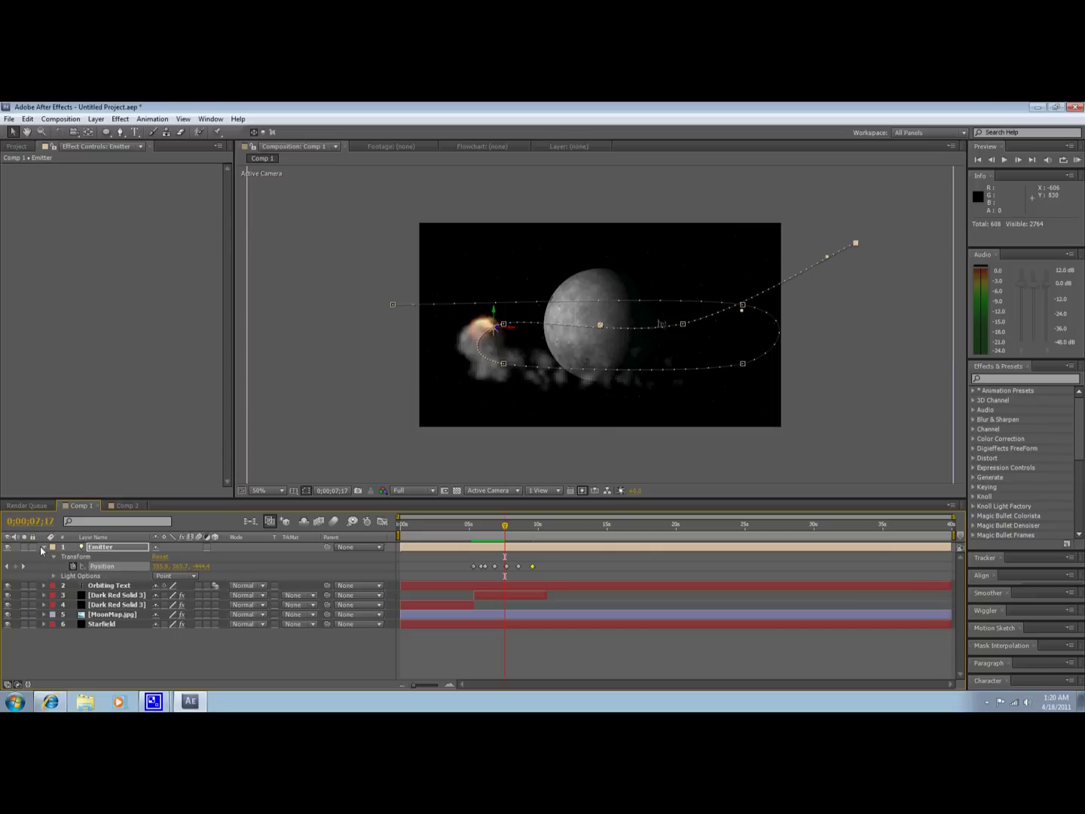
left_click(8, 548)
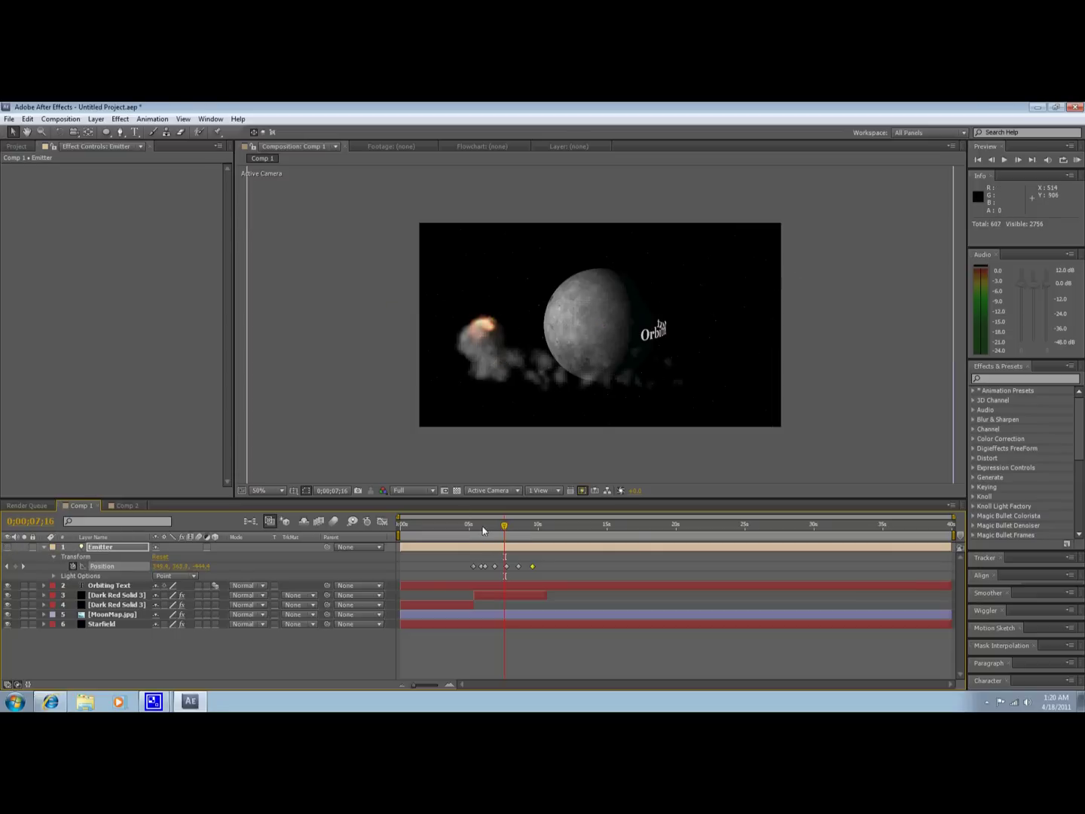
mouse_move(484, 529)
left_mouse_down()
mouse_move(467, 530)
mouse_move(560, 535)
mouse_move(475, 527)
left_mouse_up()
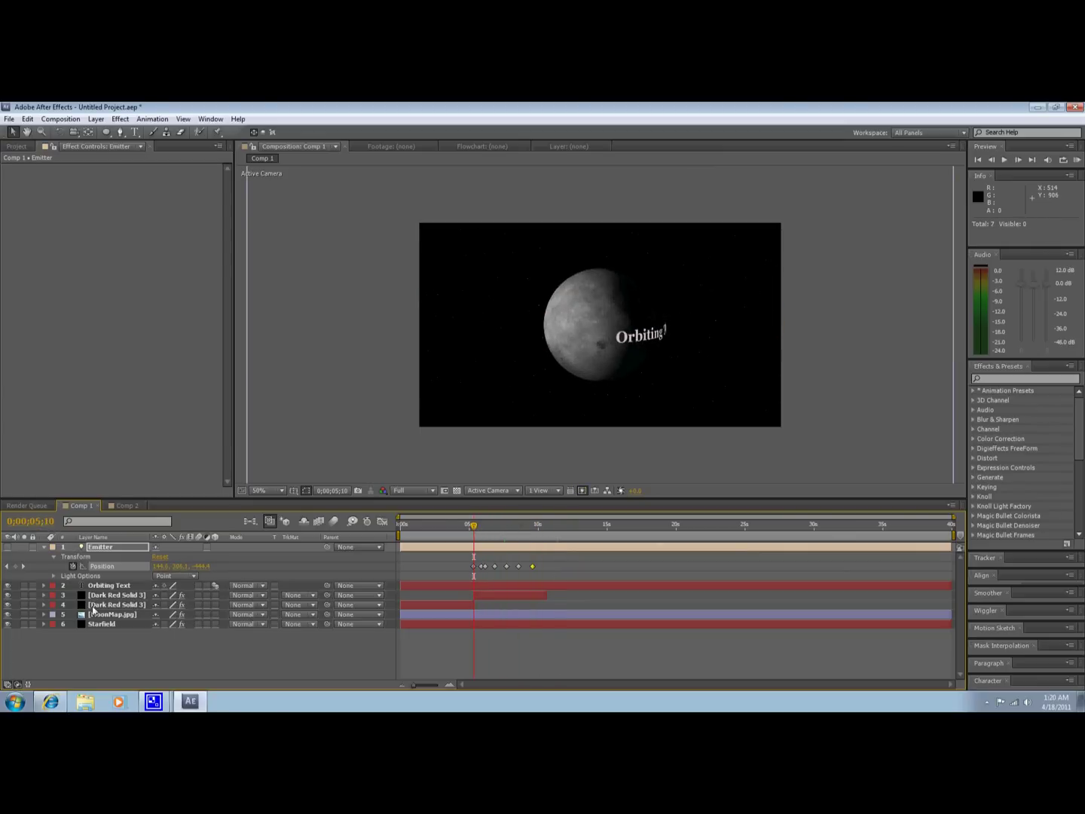
Duplicate the particle solid with Ctrl+D and move the copy to start around 10.8 seconds.
left_click(112, 595)
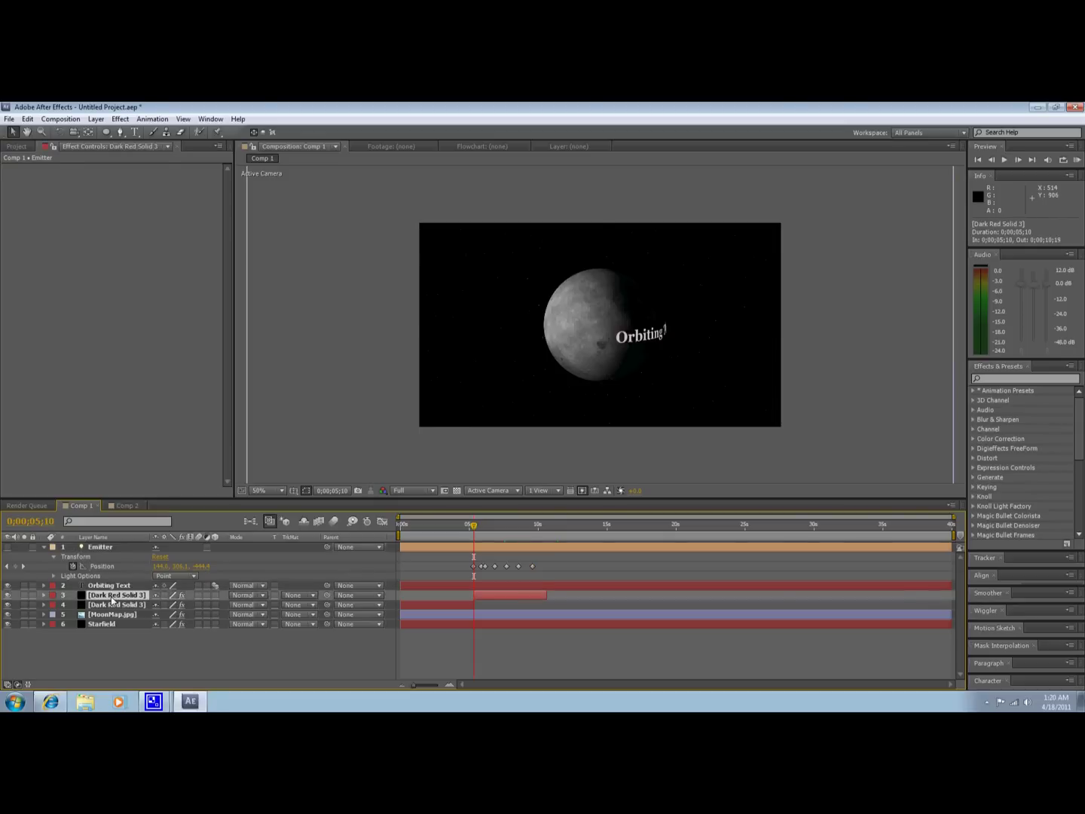
left_click(113, 605)
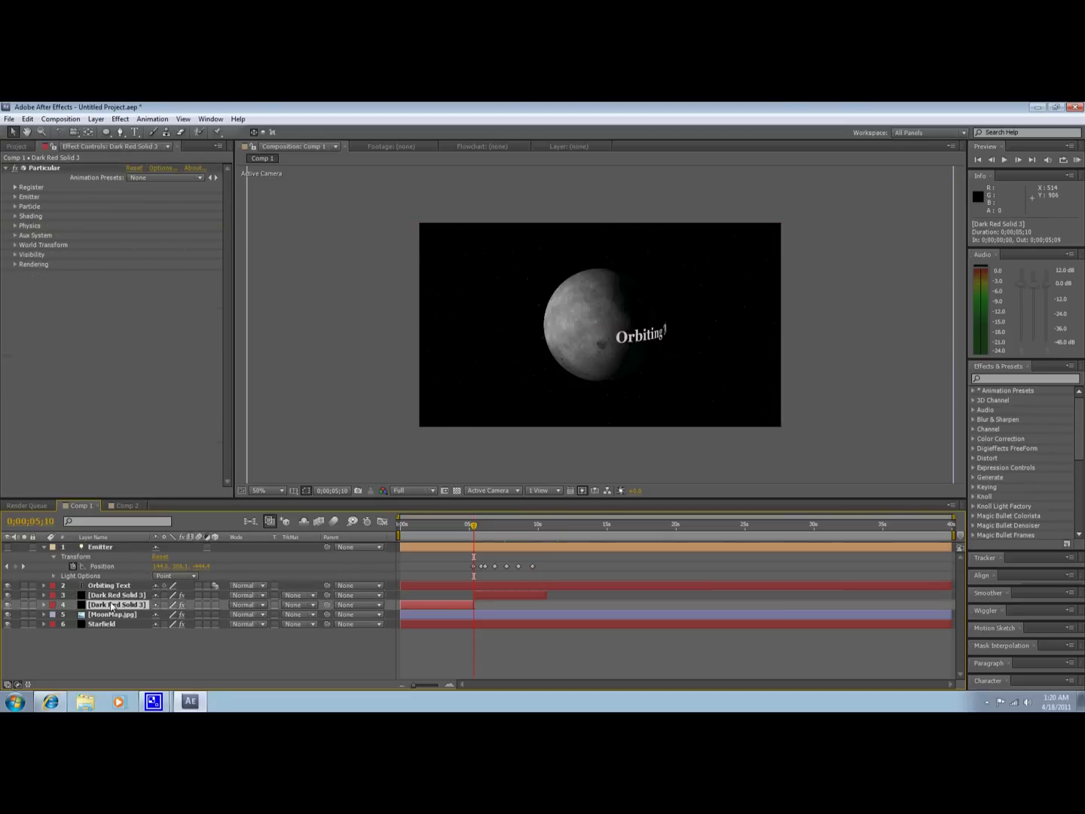
key("ctrl+d")
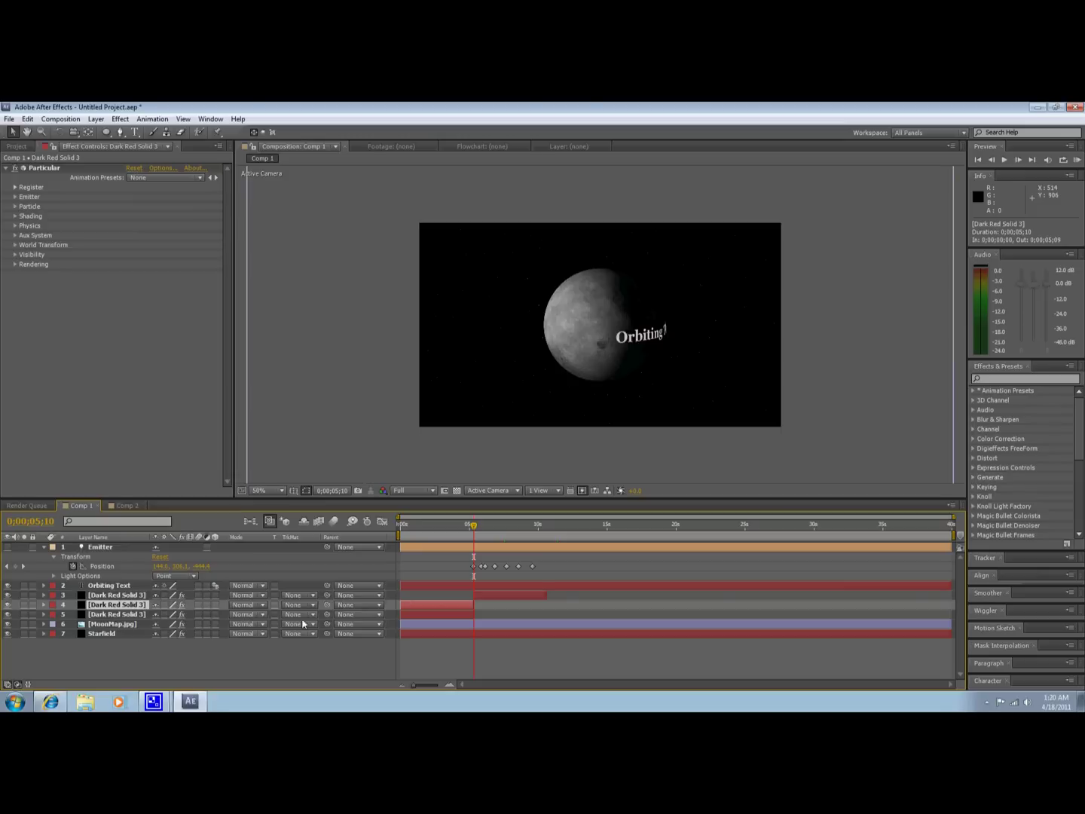
left_click_drag(428, 620, 578, 608)
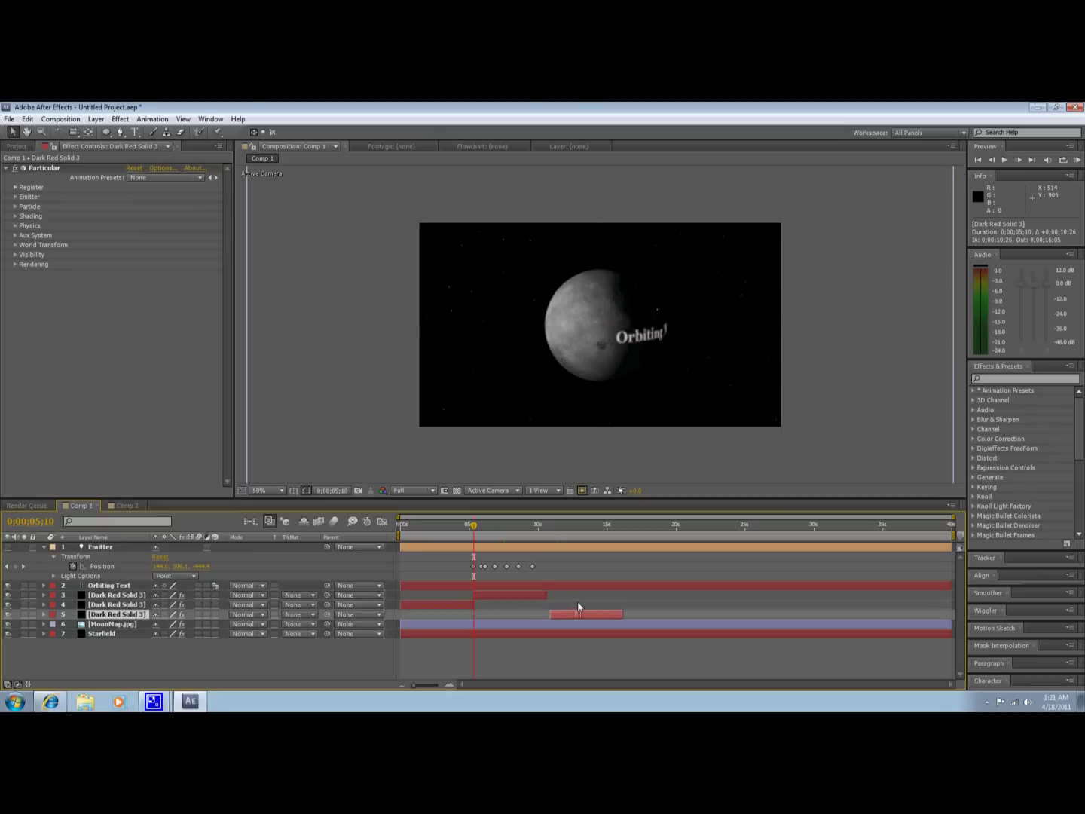
left_click_drag(578, 606, 576, 602)
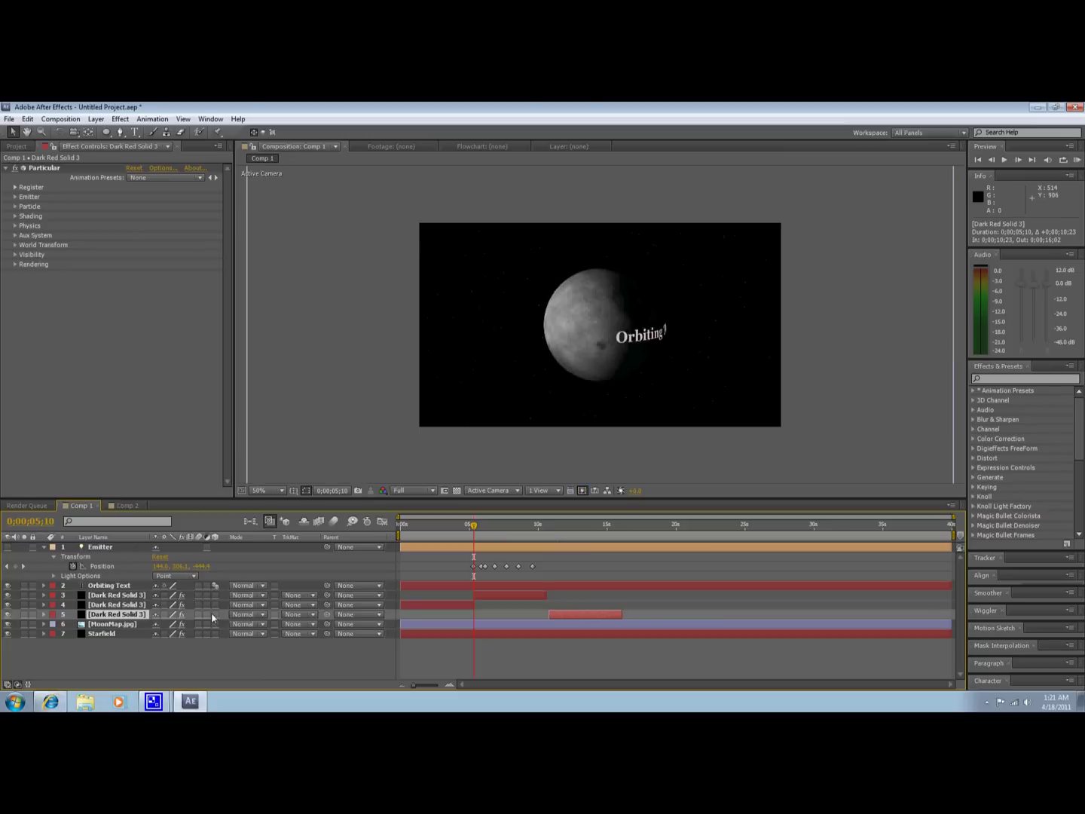
Apply the t2_CrazyThing_HD Particular preset to the new copy.
left_click(149, 177)
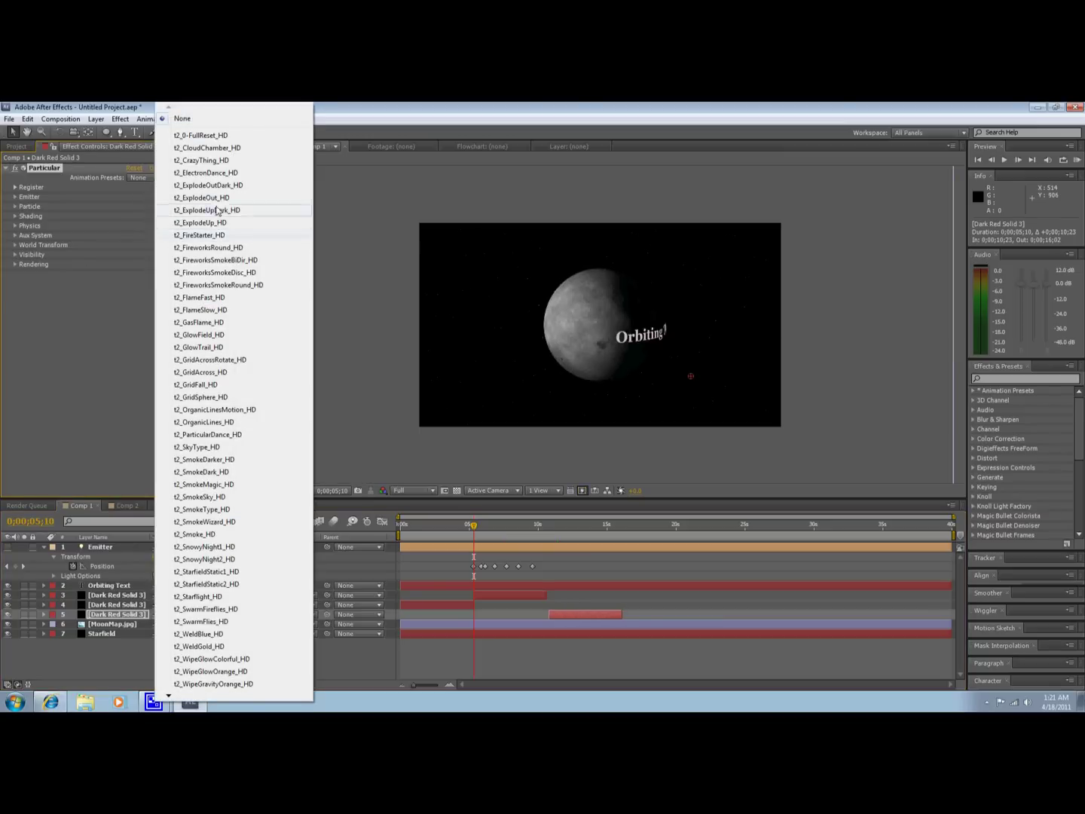
left_click(201, 159)
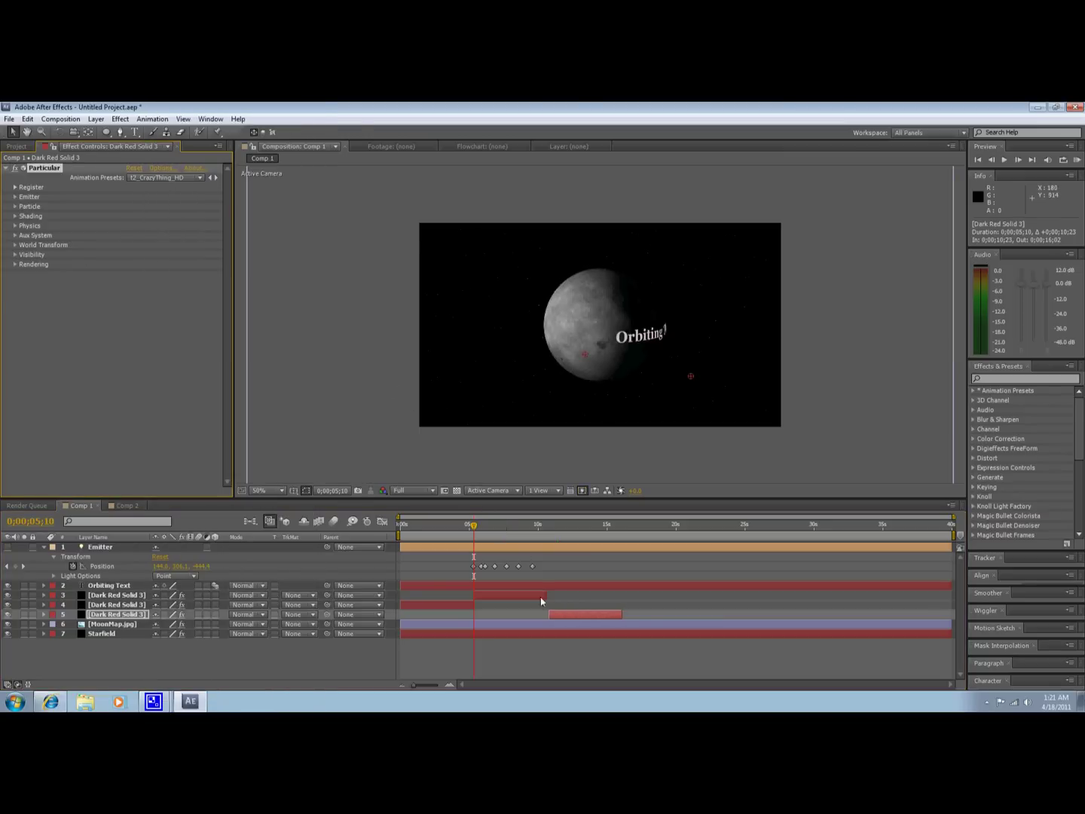
left_click(559, 602)
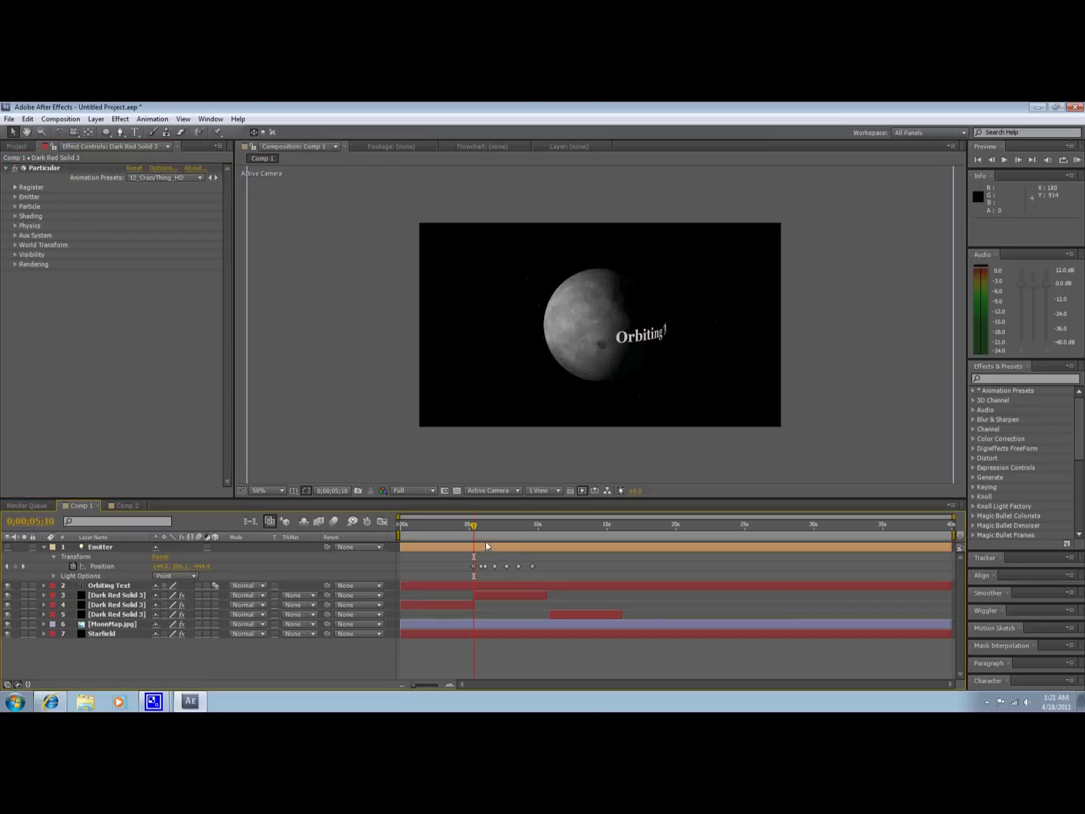
Preview the new particle effect from around 10 seconds.
left_click_drag(474, 532, 547, 538)
key("space")
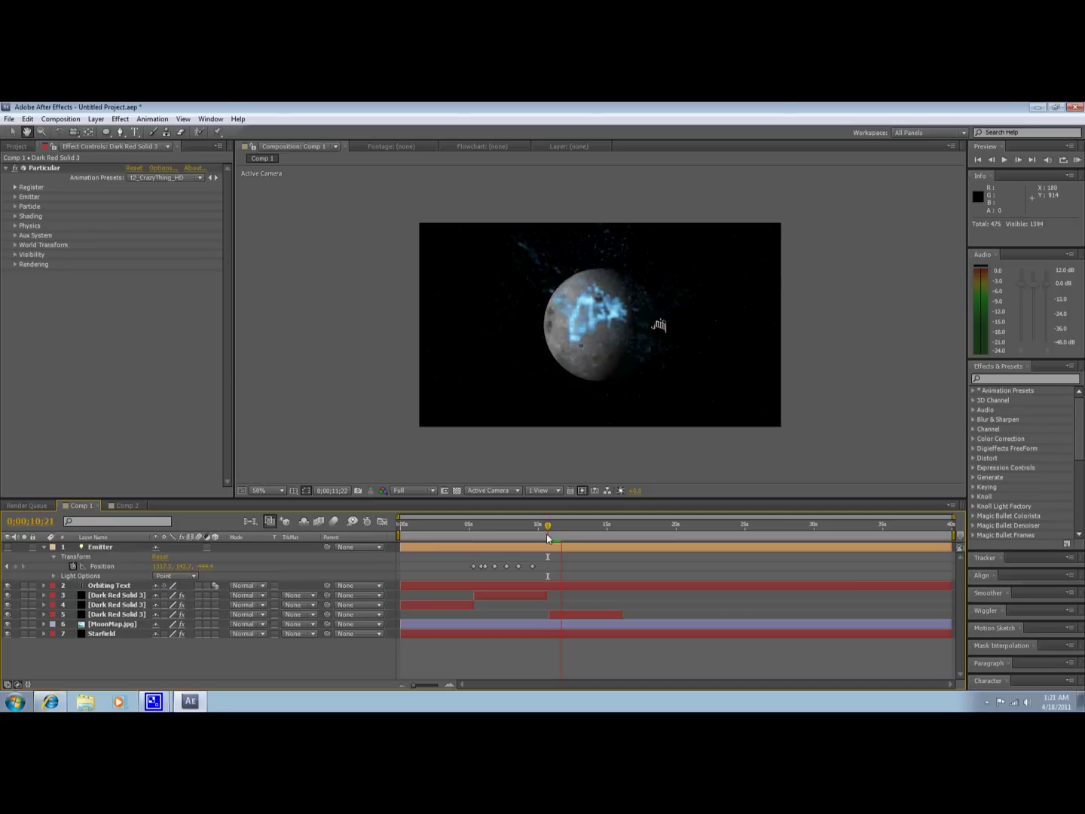
left_click(320, 485)
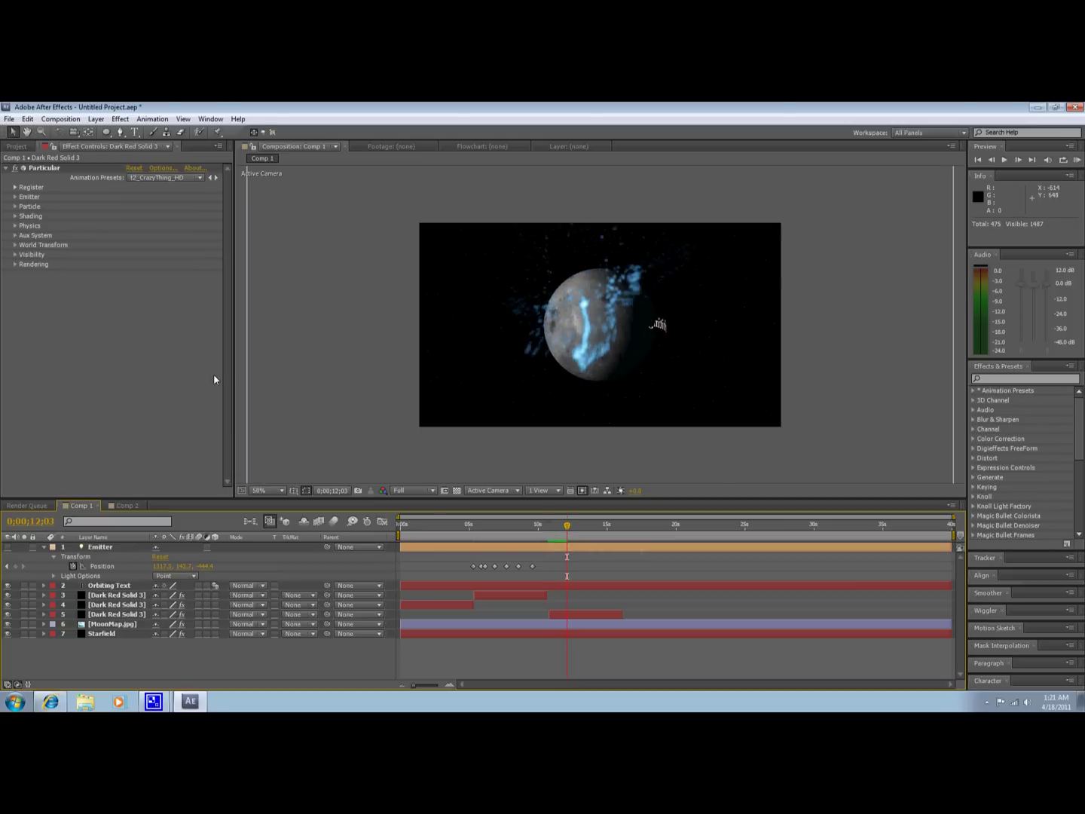
Switch the layer to the t2_GlowTrail_HD preset and return to about ten seconds.
left_click(168, 177)
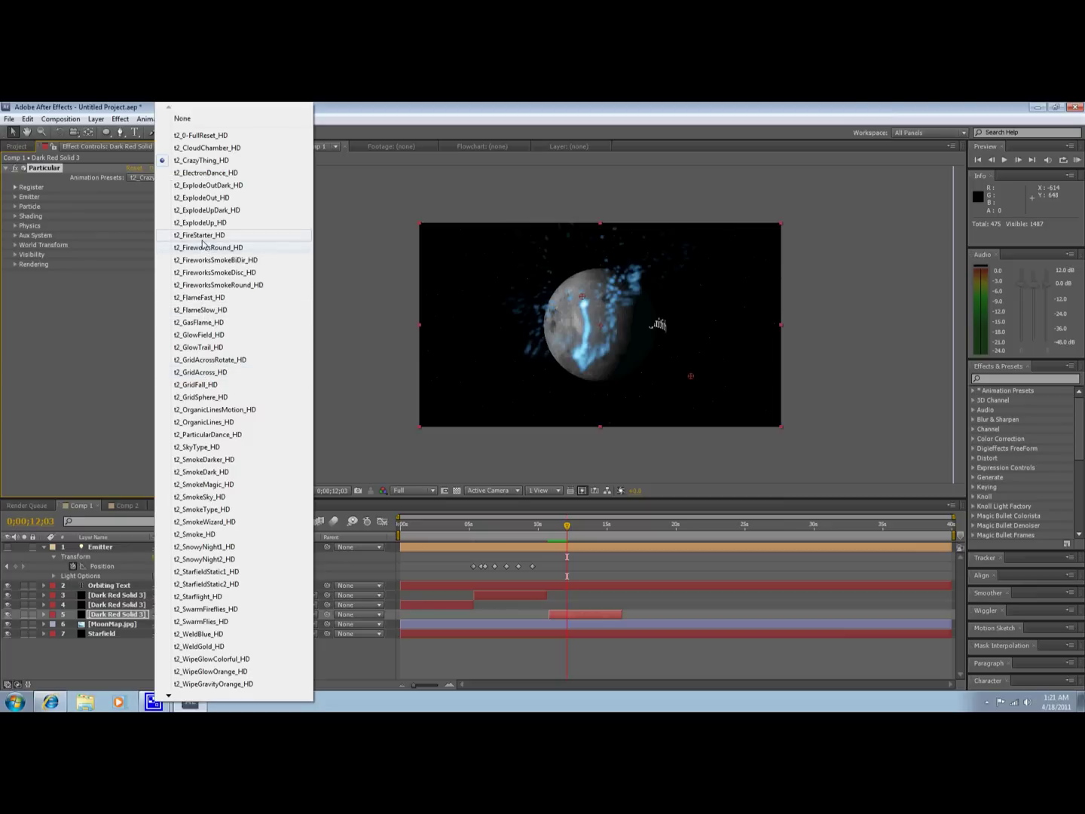
left_click(212, 349)
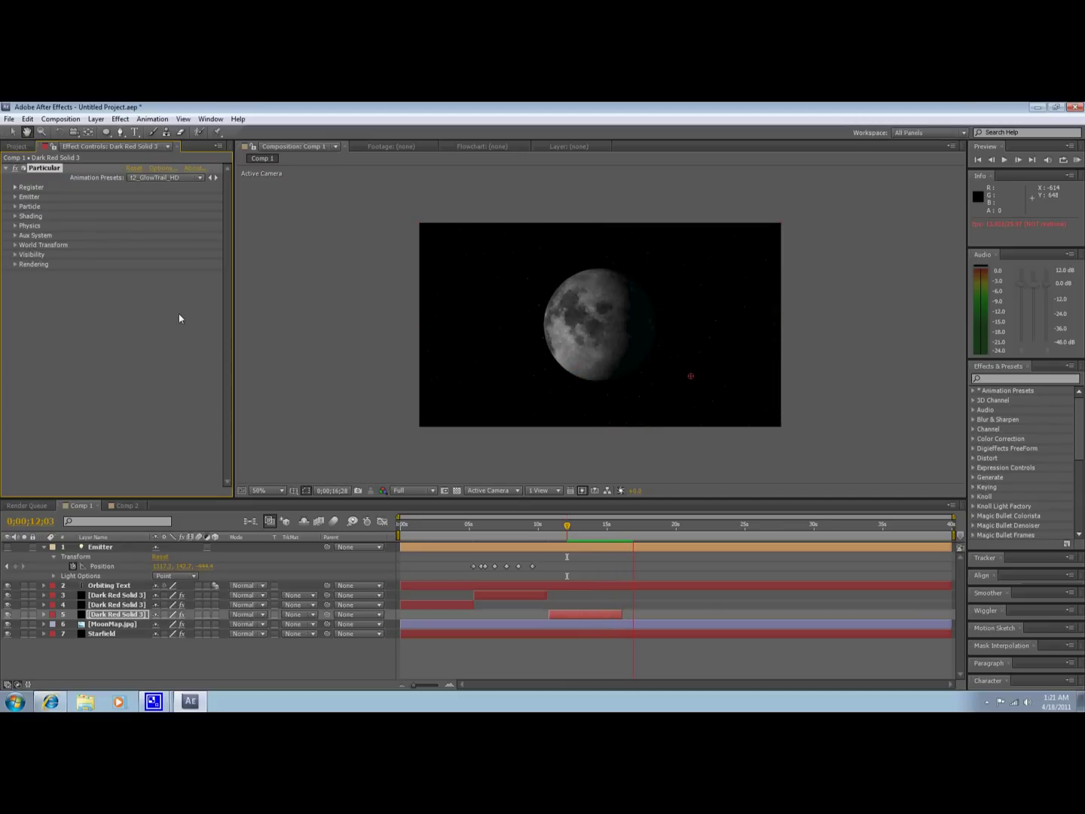
key("space")
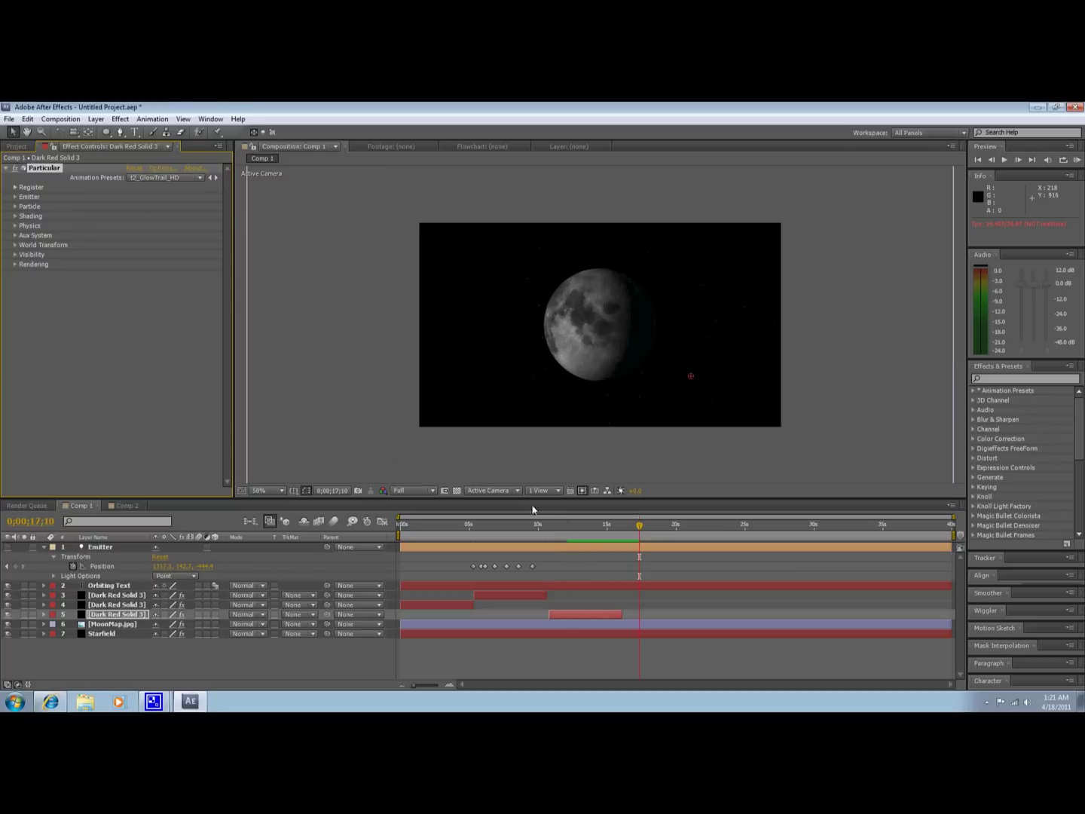
left_click_drag(639, 526, 400, 542)
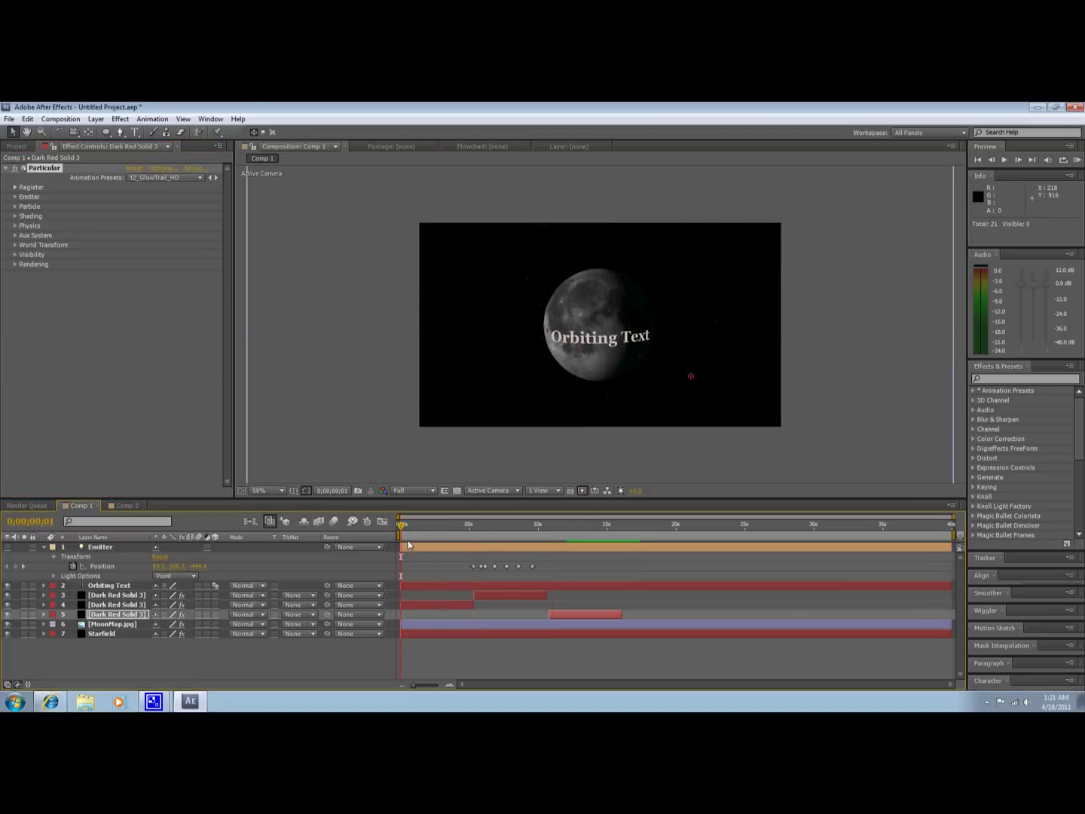
key("space")
left_click_drag(458, 531, 955, 535)
mouse_move(153, 705)
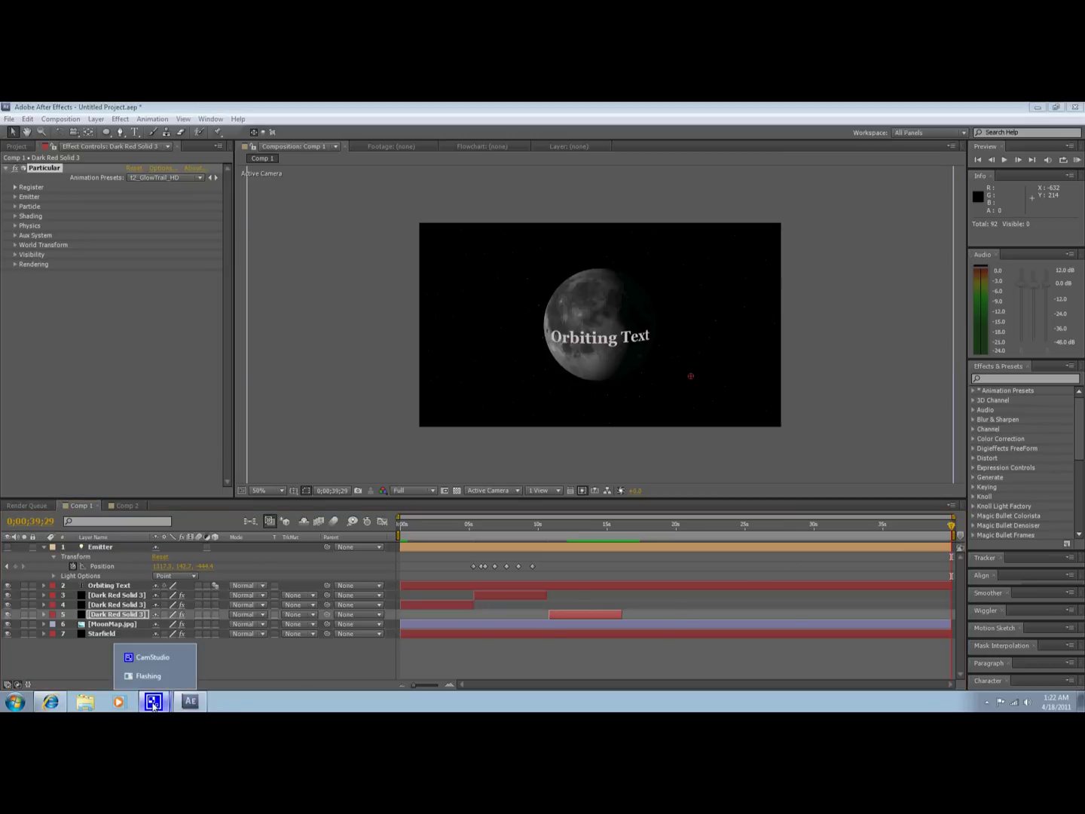